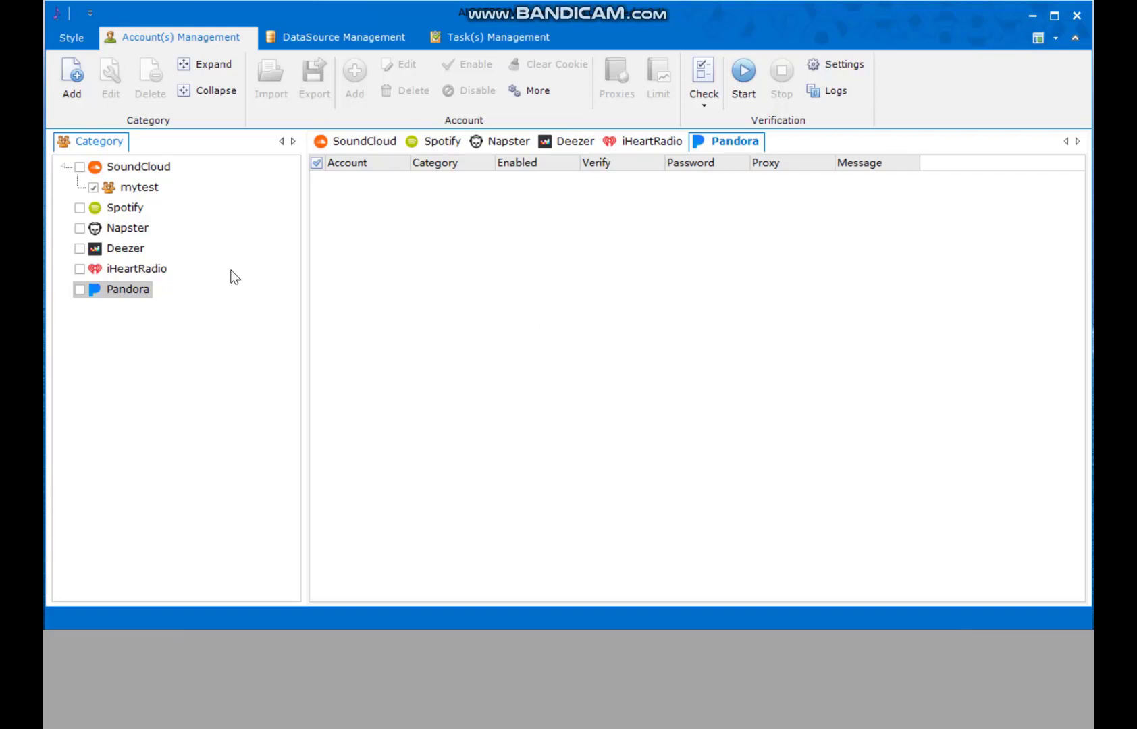
# - Browse the SoundCloud, Spotify, Napster, Deezer, iHeartRadio and Pandora account lists
pyautogui.click(144, 170)
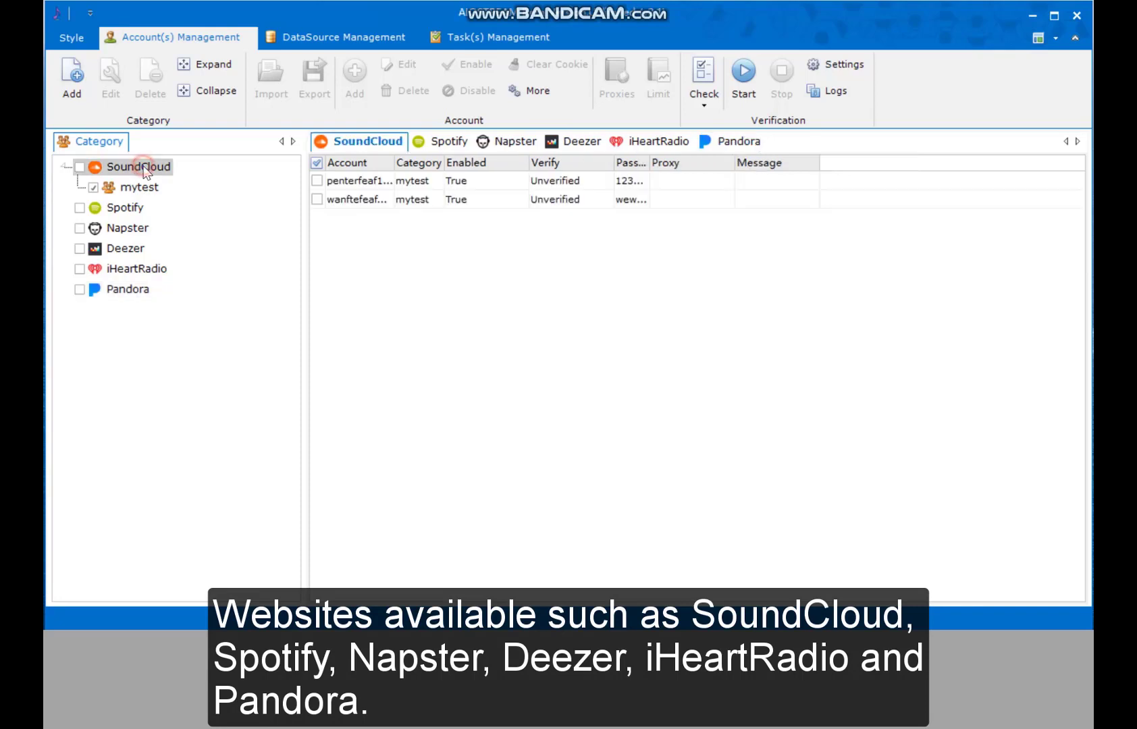
pyautogui.click(136, 208)
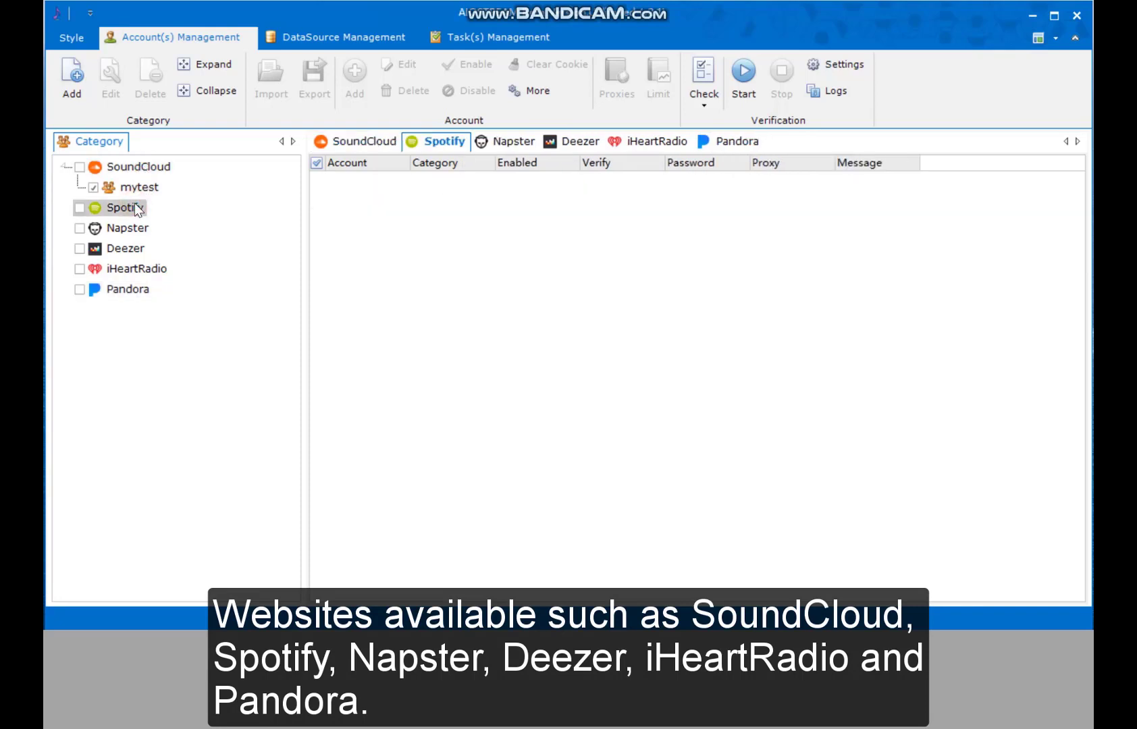
pyautogui.click(133, 229)
pyautogui.click(137, 251)
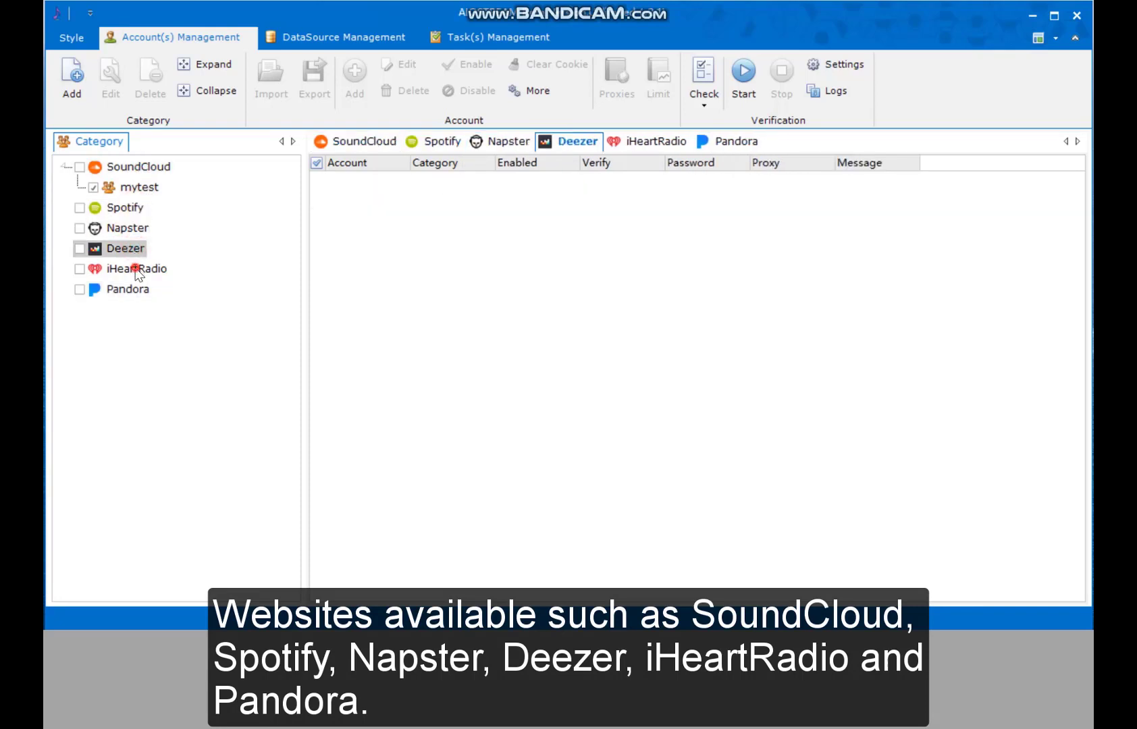
pyautogui.click(135, 269)
pyautogui.click(129, 292)
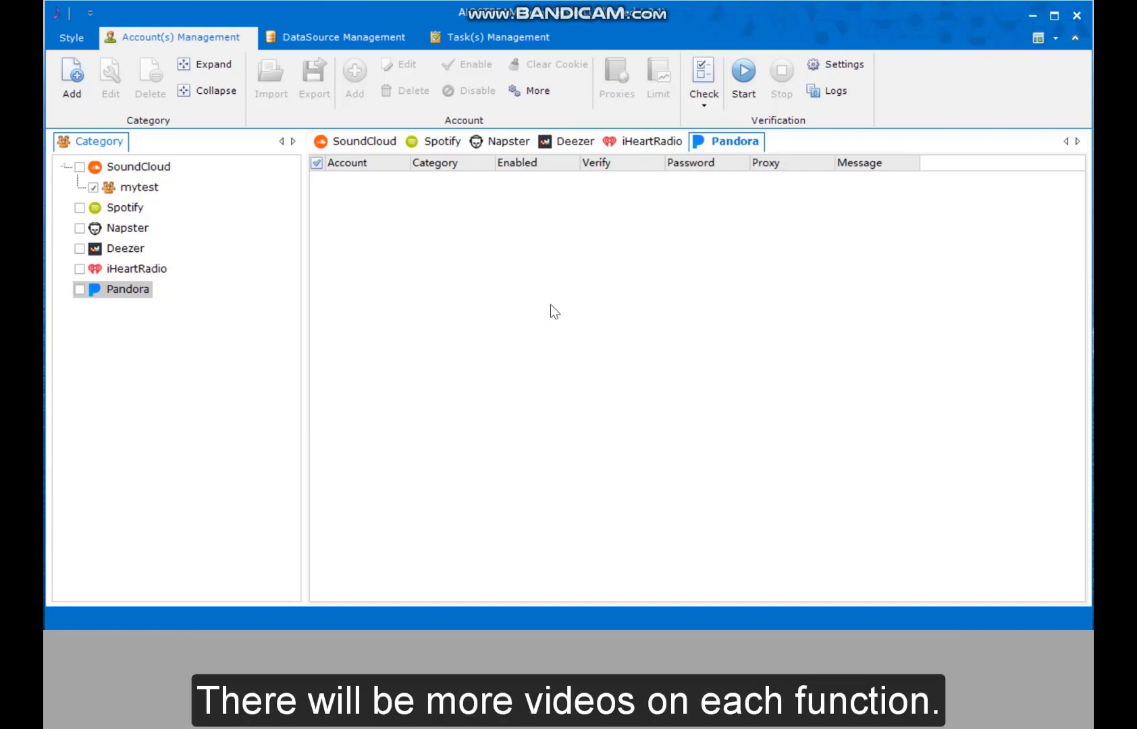
pyautogui.click(538, 264)
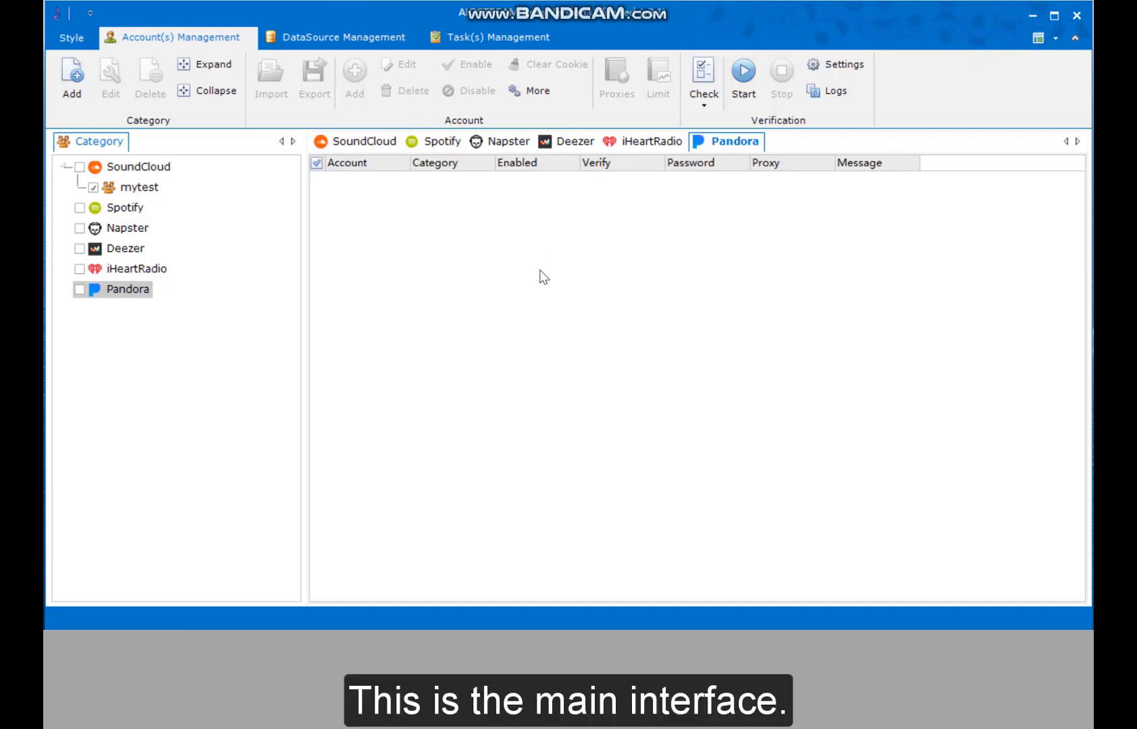
# - Try the Metro/Office 2013 theme, then switch to the OfficeMobile2014 theme
pyautogui.click(79, 41)
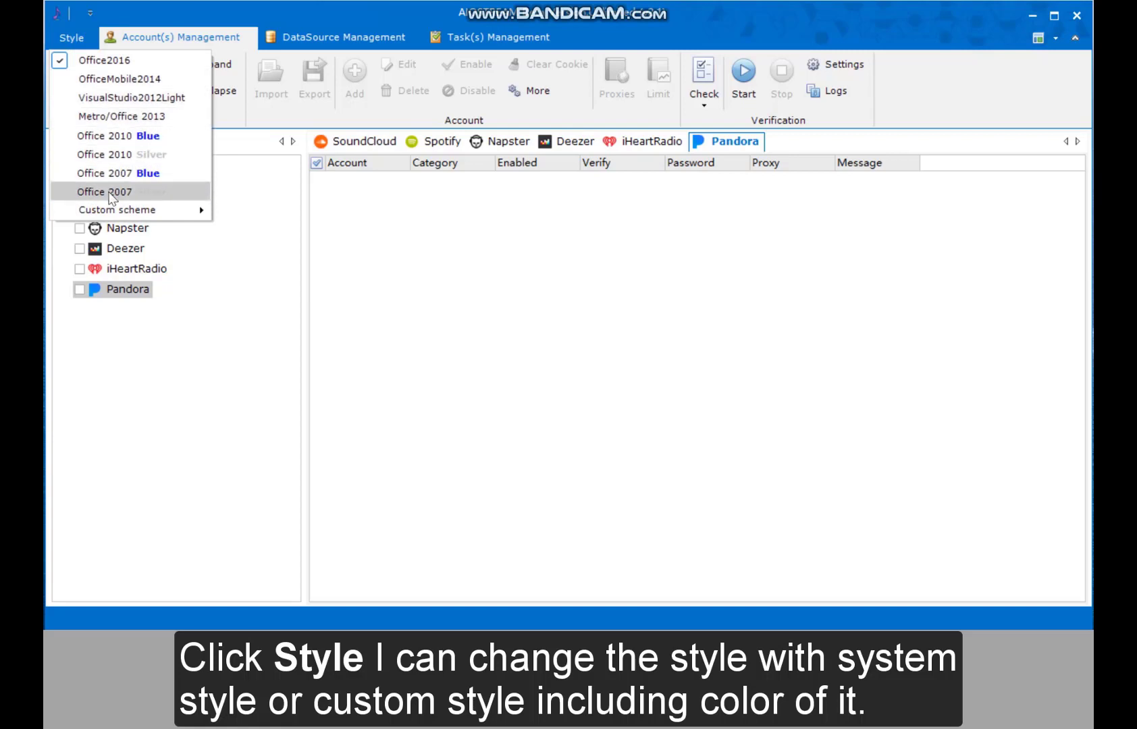
pyautogui.moveTo(123, 206)
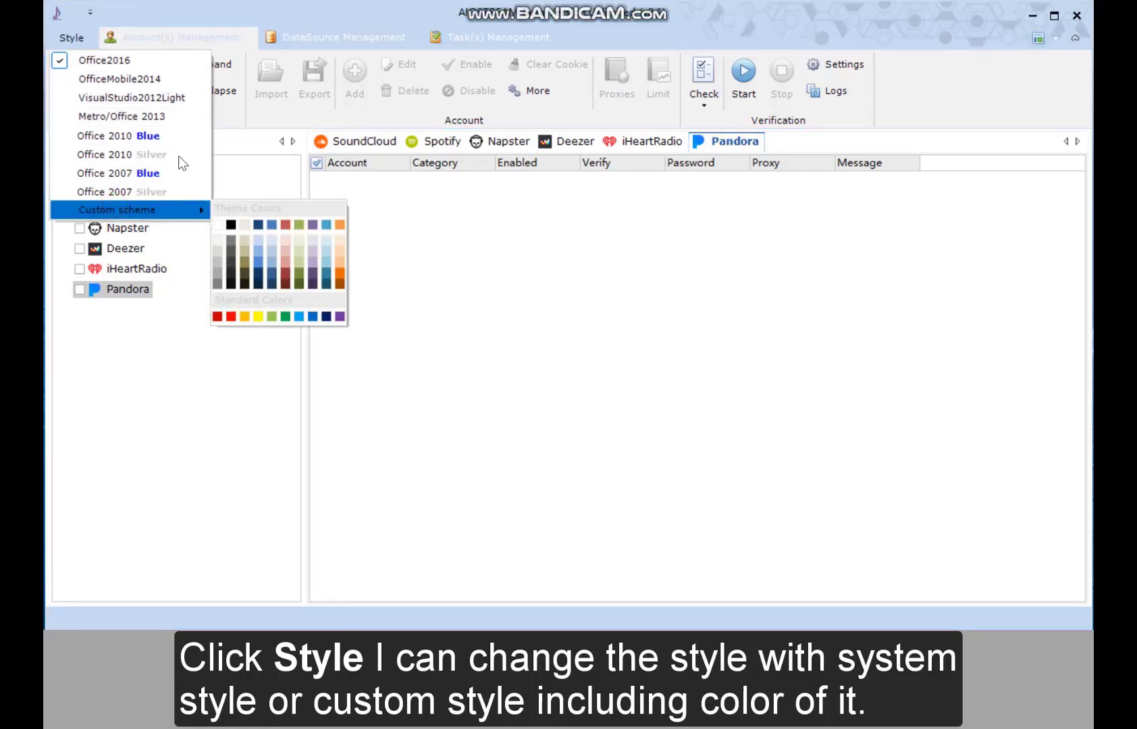
pyautogui.click(135, 116)
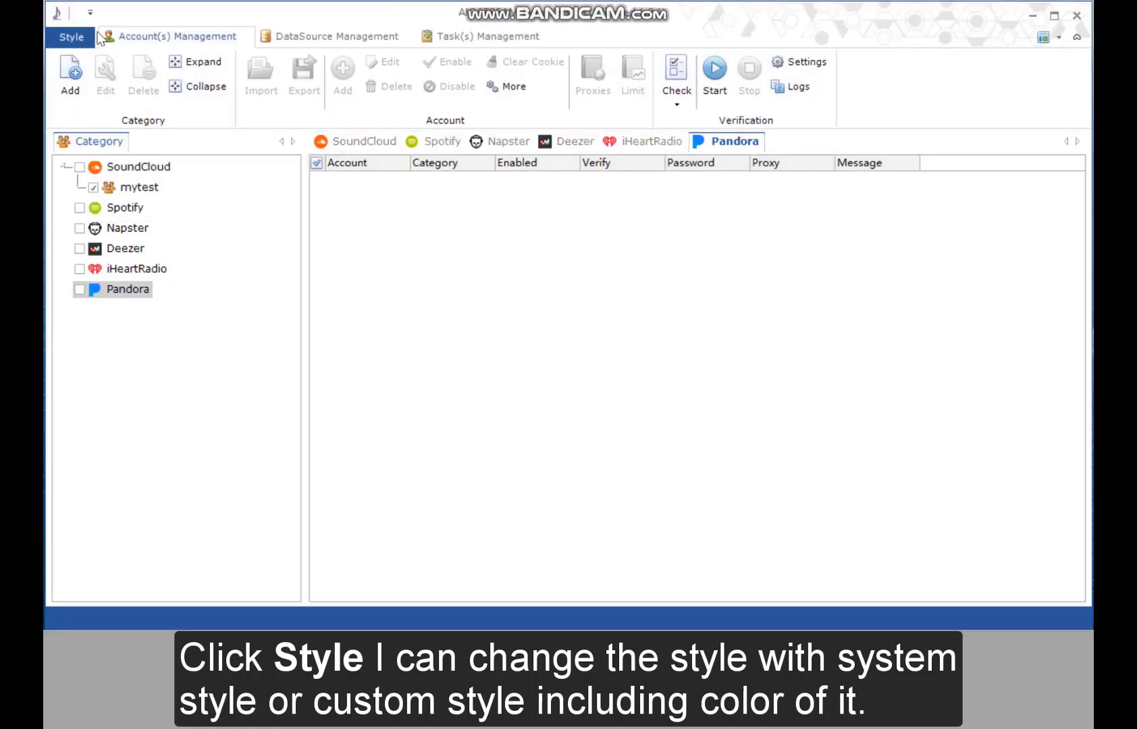
pyautogui.click(71, 38)
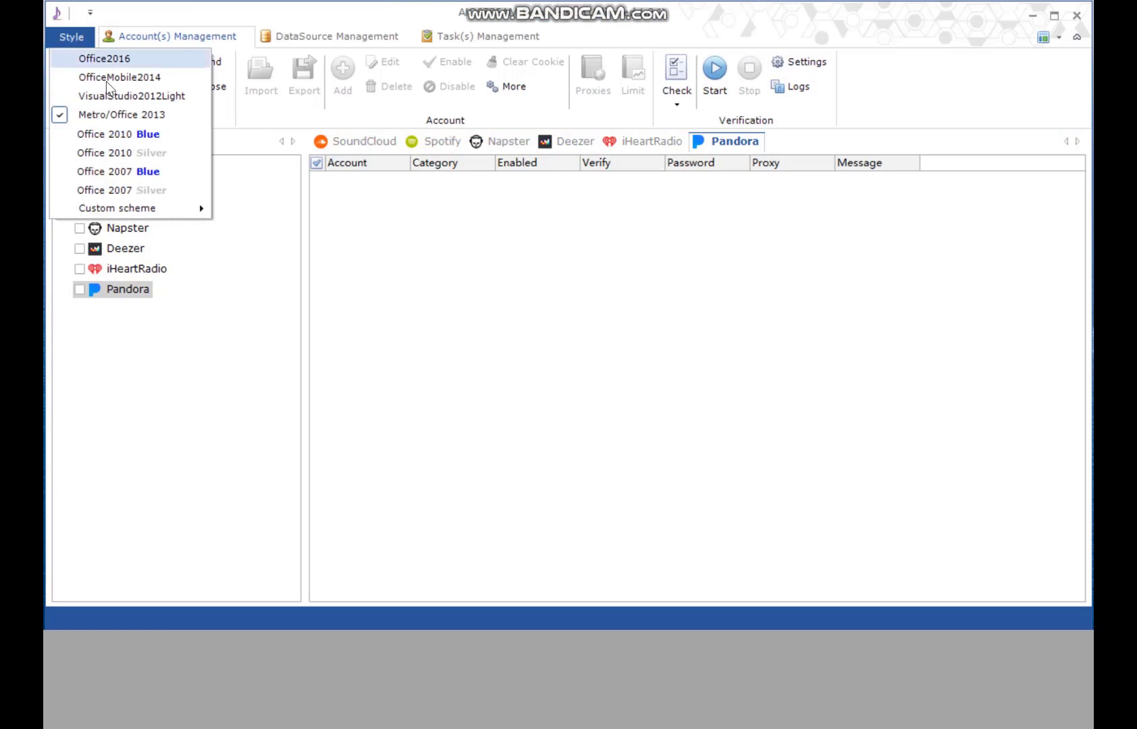
pyautogui.click(149, 78)
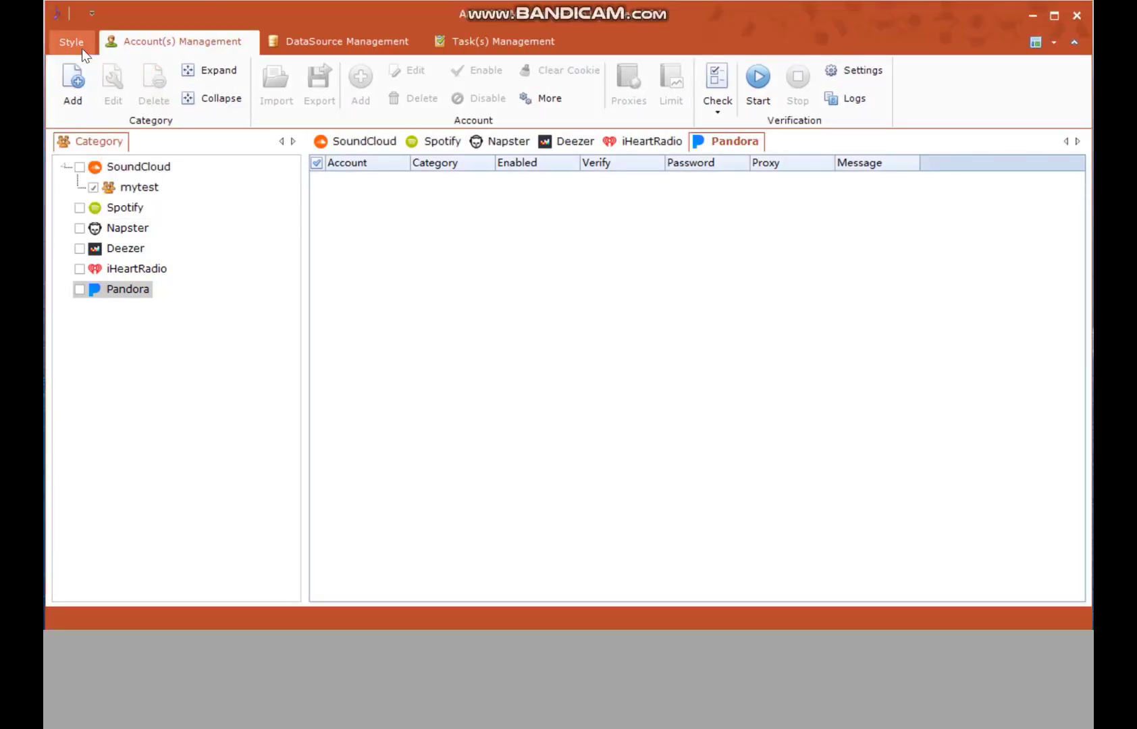
# - Apply a blue swatch from the Custom scheme palette
pyautogui.click(71, 42)
pyautogui.moveTo(165, 214)
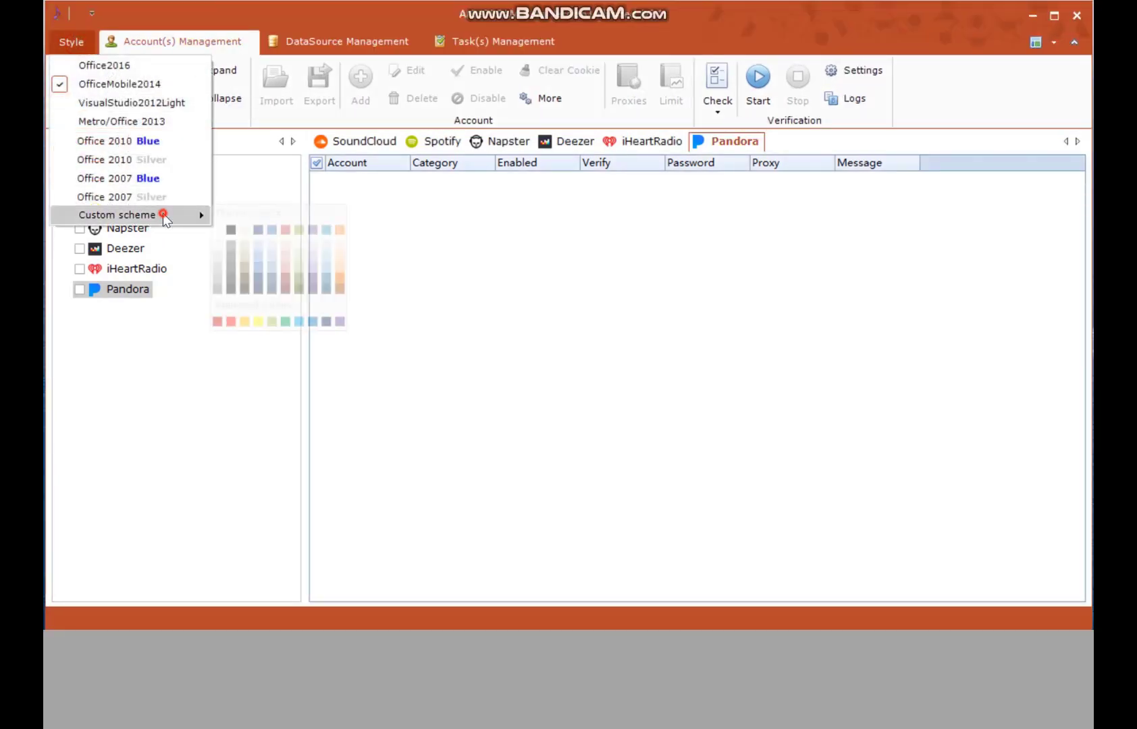
pyautogui.click(273, 250)
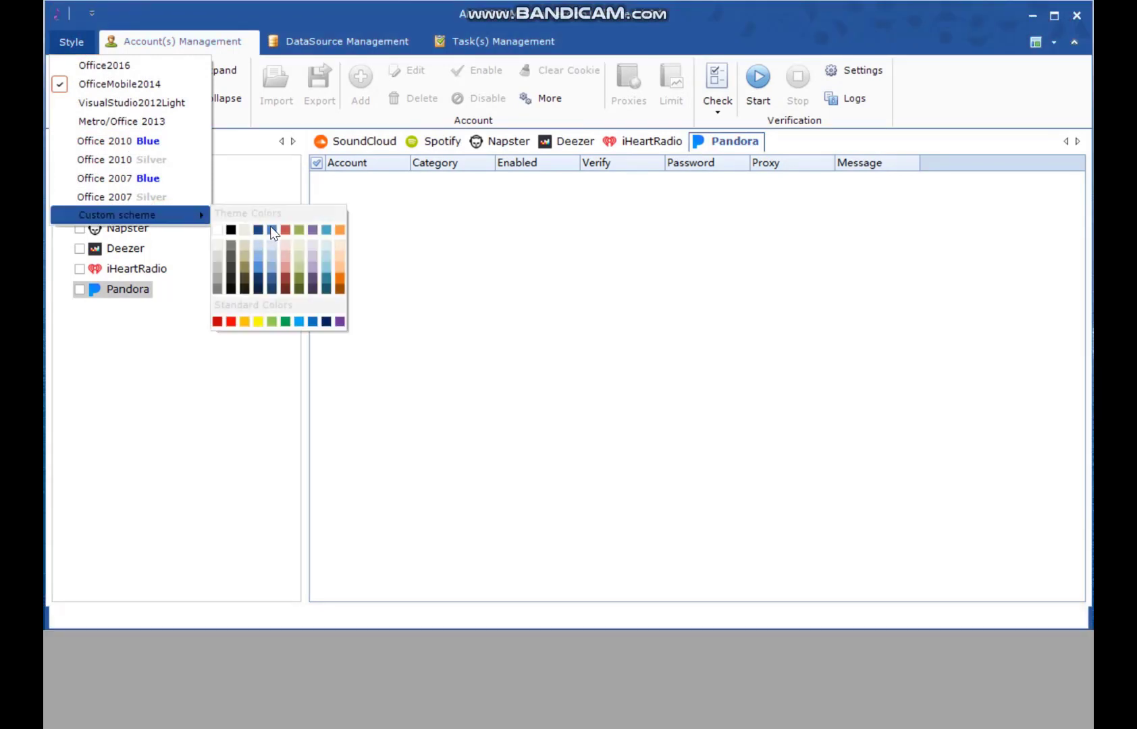
pyautogui.click(273, 232)
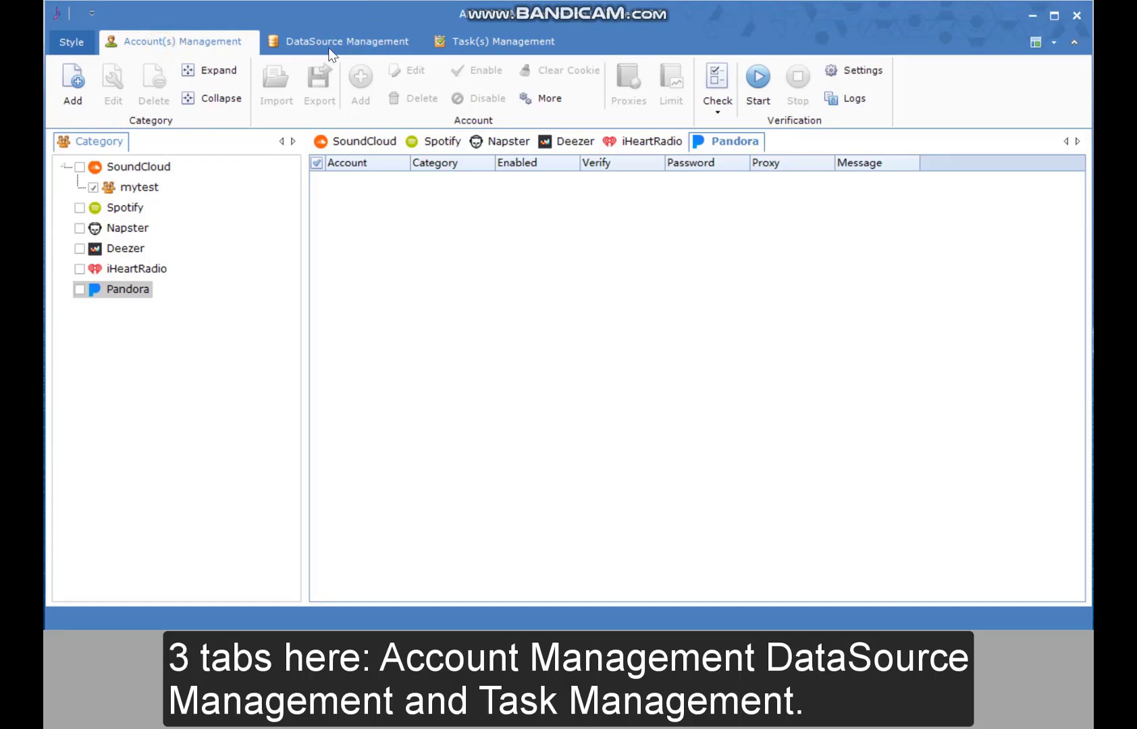
# - Look through the DataSource and Task(s) Management tabs, then each site's account list
pyautogui.click(347, 47)
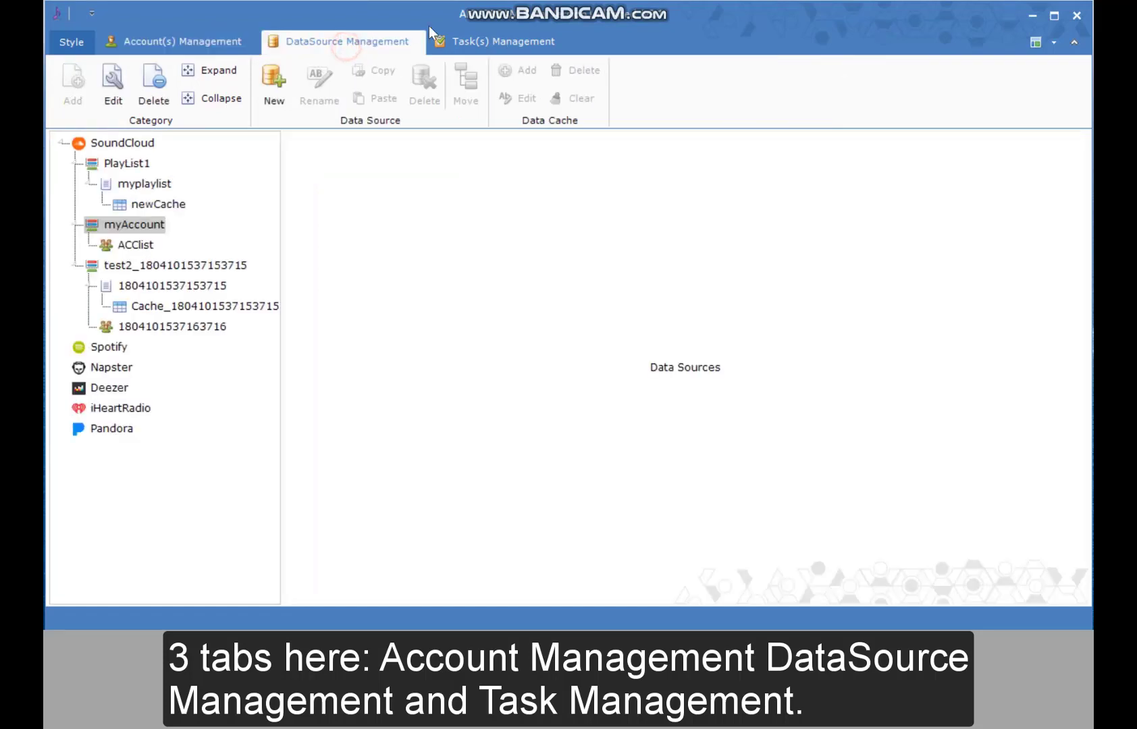
pyautogui.click(485, 38)
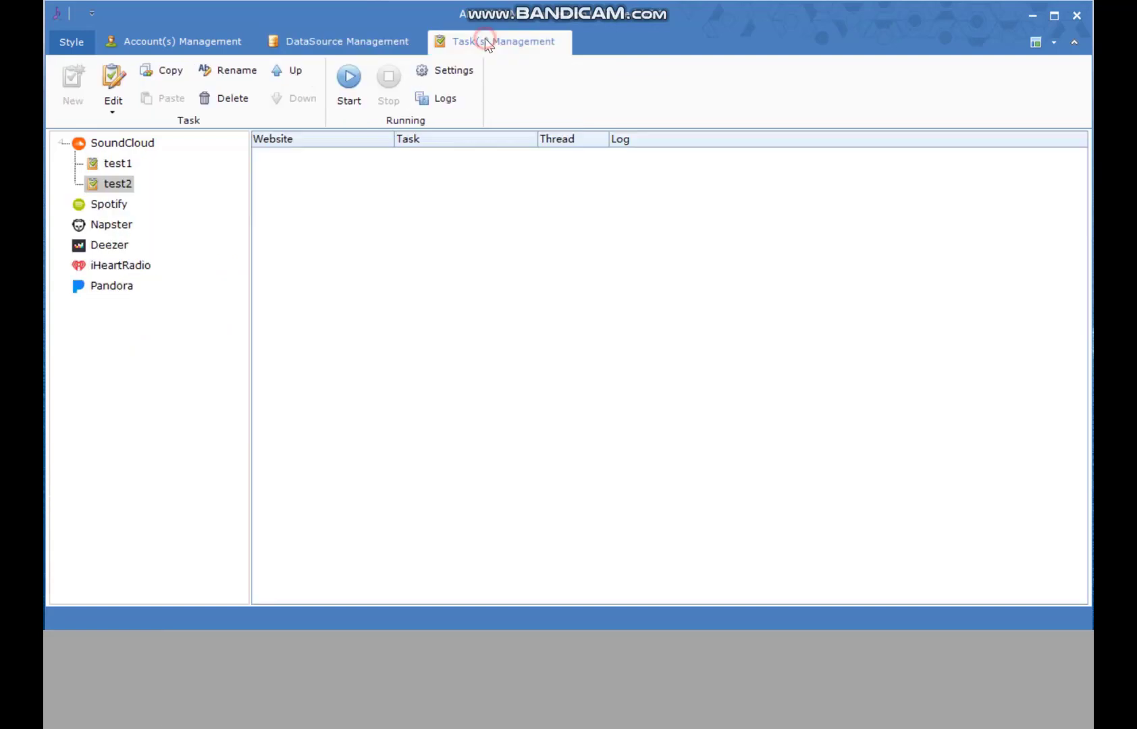
pyautogui.click(144, 44)
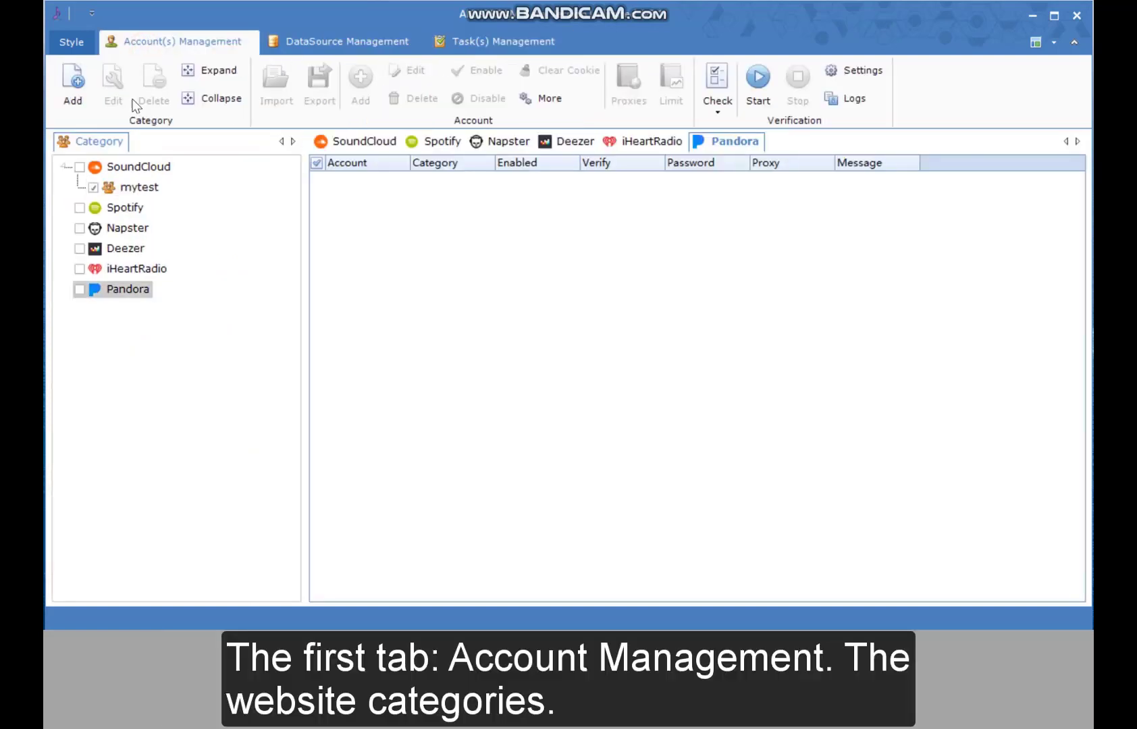
pyautogui.click(131, 166)
pyautogui.click(128, 208)
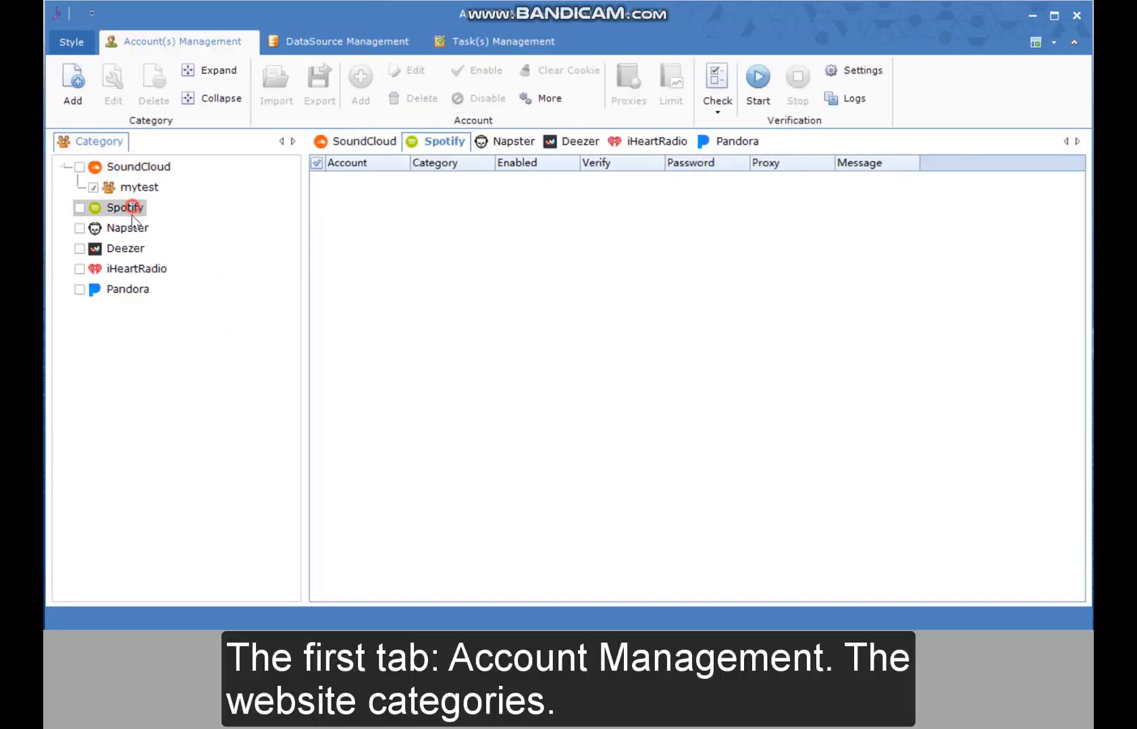
pyautogui.click(127, 230)
pyautogui.click(129, 249)
pyautogui.click(132, 269)
pyautogui.click(130, 290)
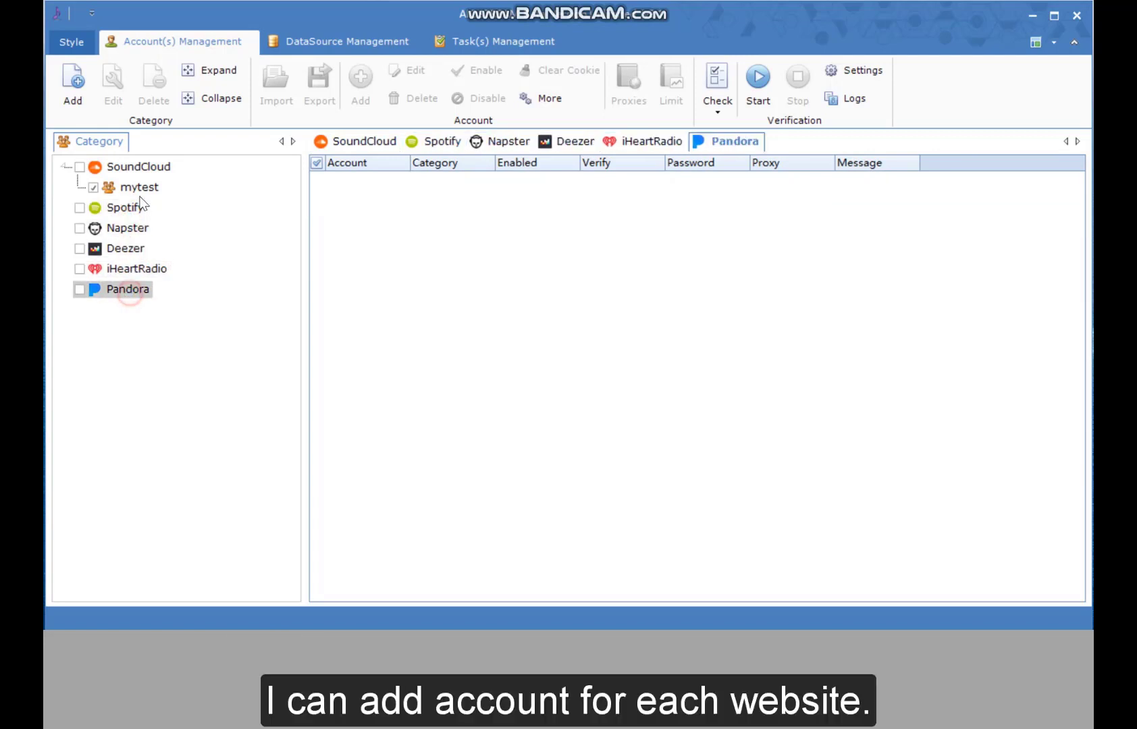
# - Open SoundCloud's mytest group and tick both of its accounts
pyautogui.click(138, 167)
pyautogui.click(146, 189)
pyautogui.click(317, 181)
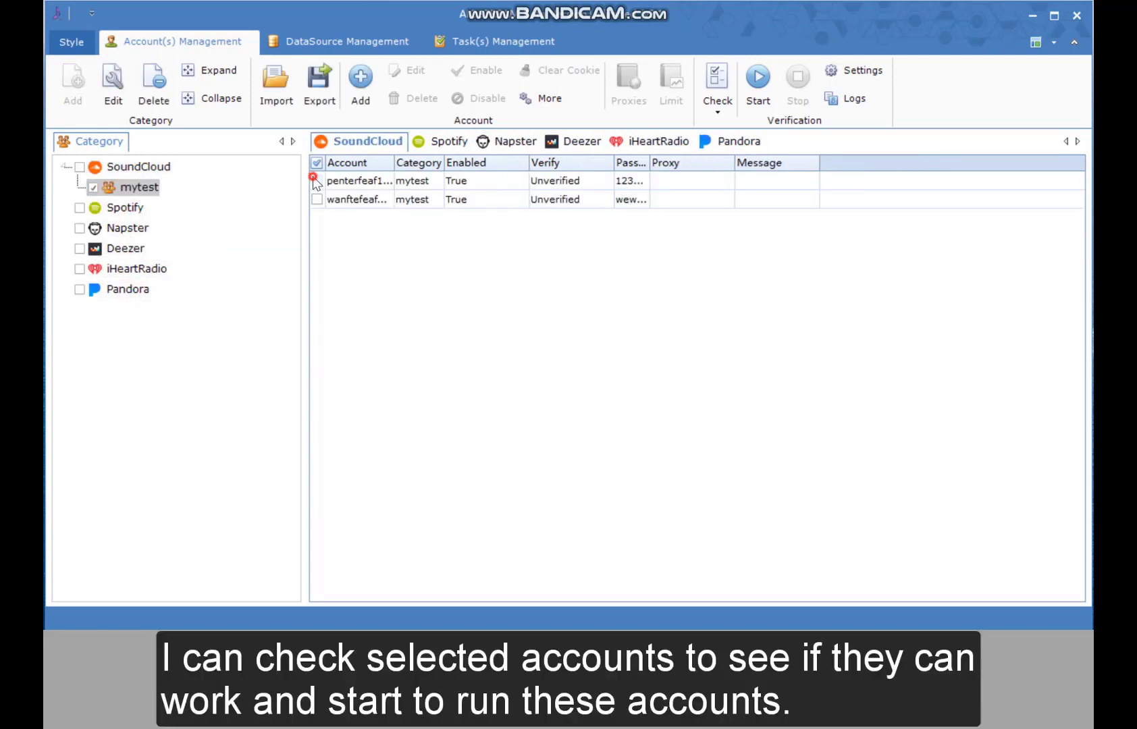
pyautogui.click(317, 199)
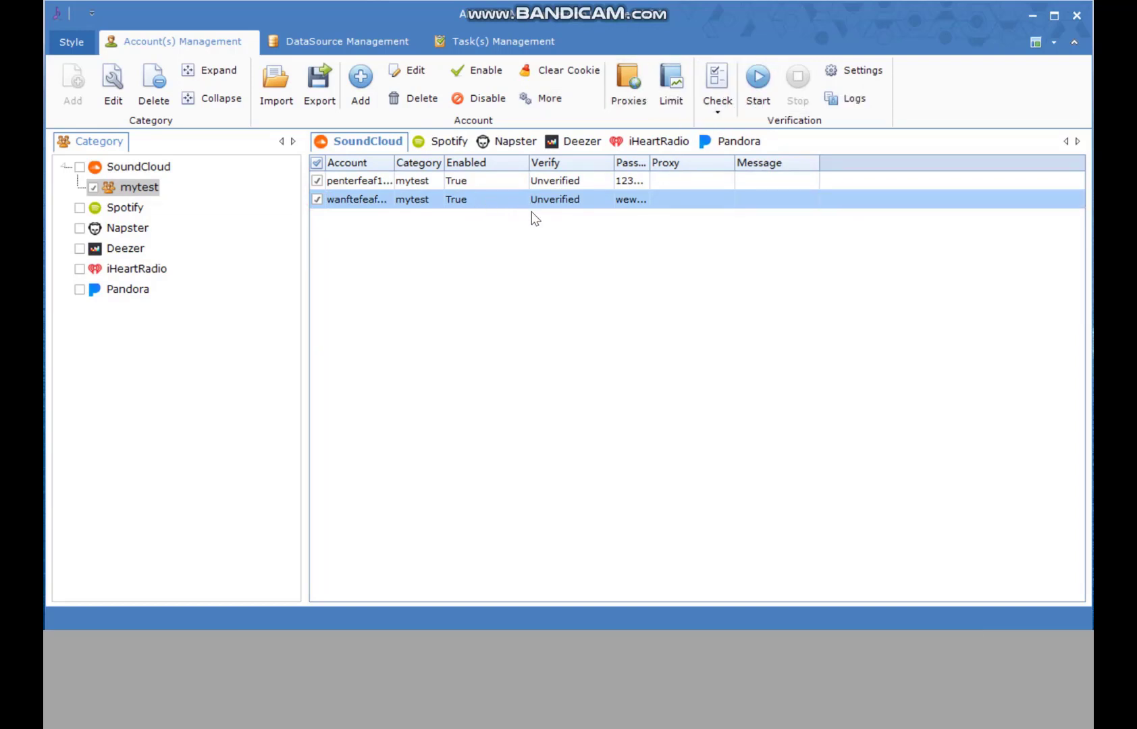
pyautogui.click(632, 83)
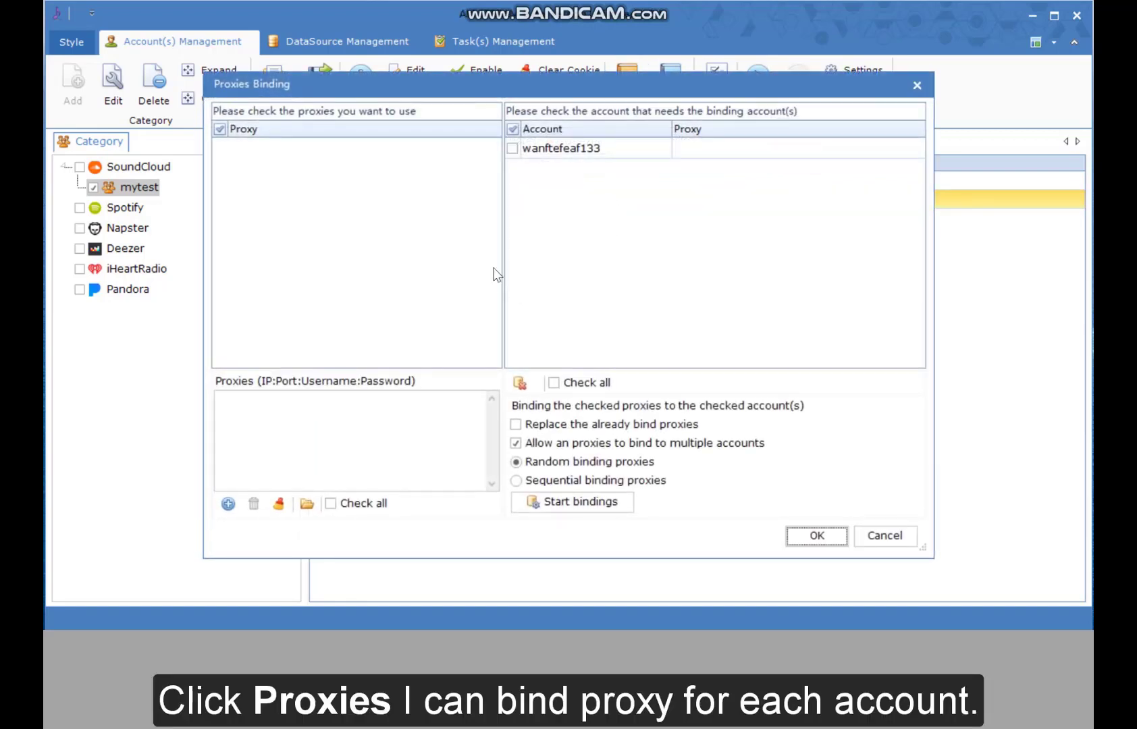
pyautogui.click(681, 146)
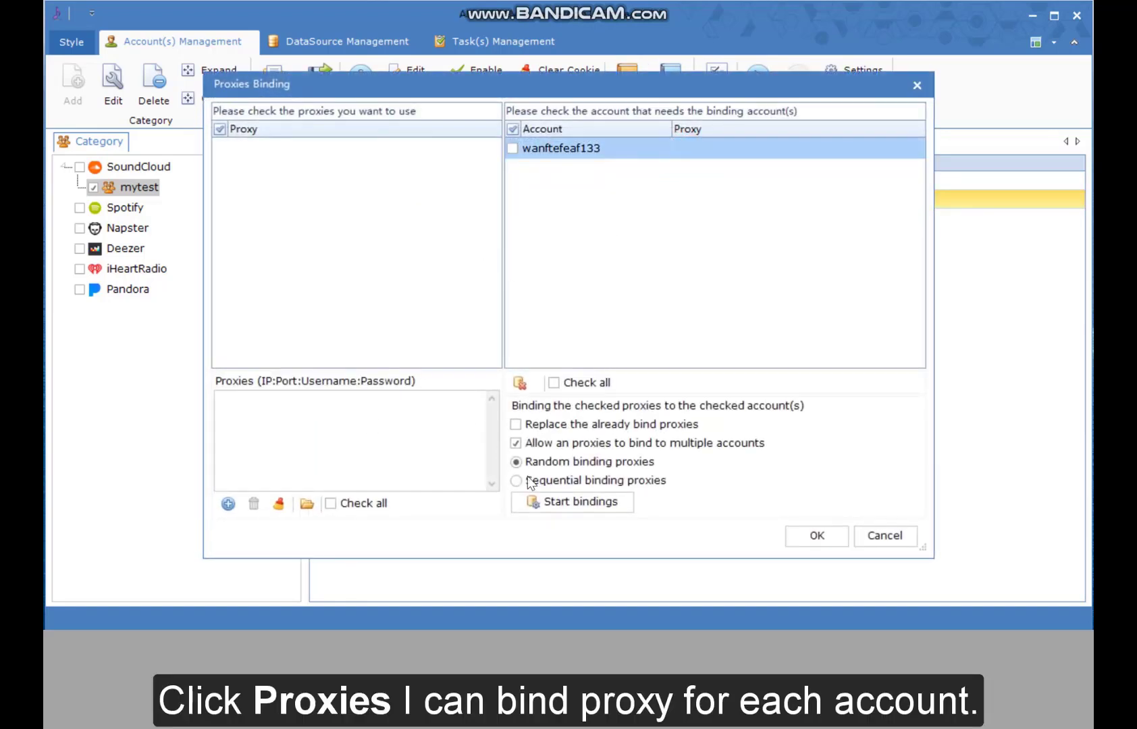
pyautogui.click(917, 85)
pyautogui.click(671, 82)
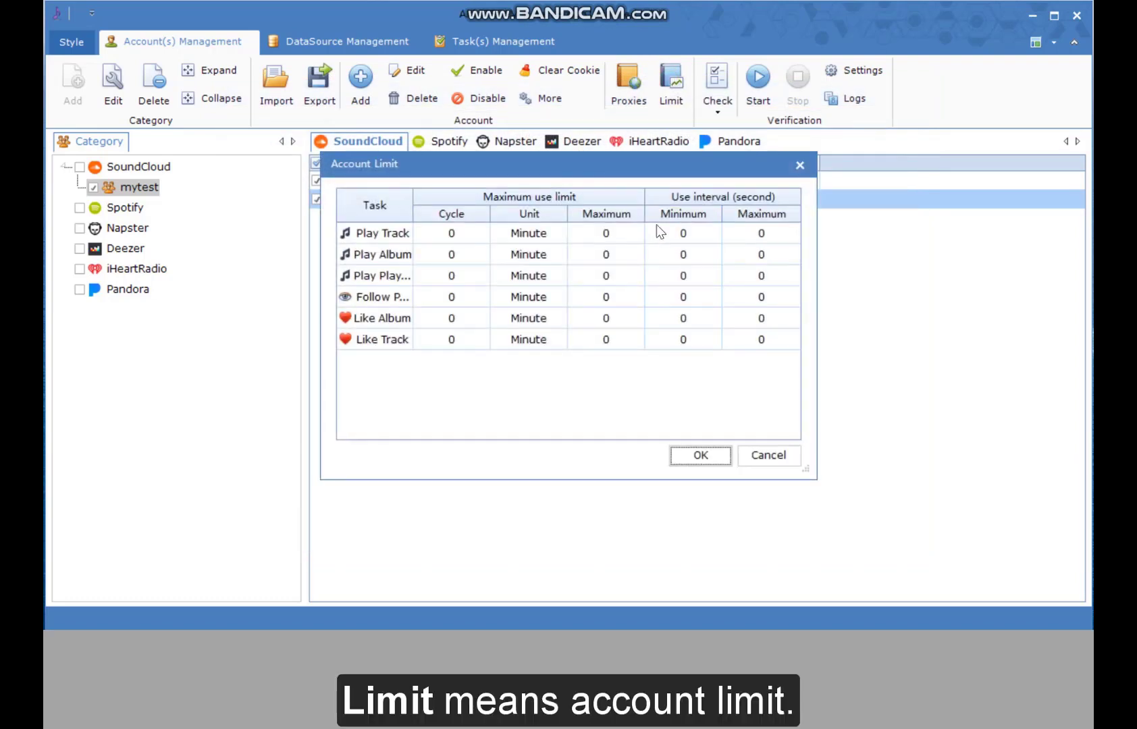
pyautogui.moveTo(539, 177); pyautogui.dragTo(528, 200)
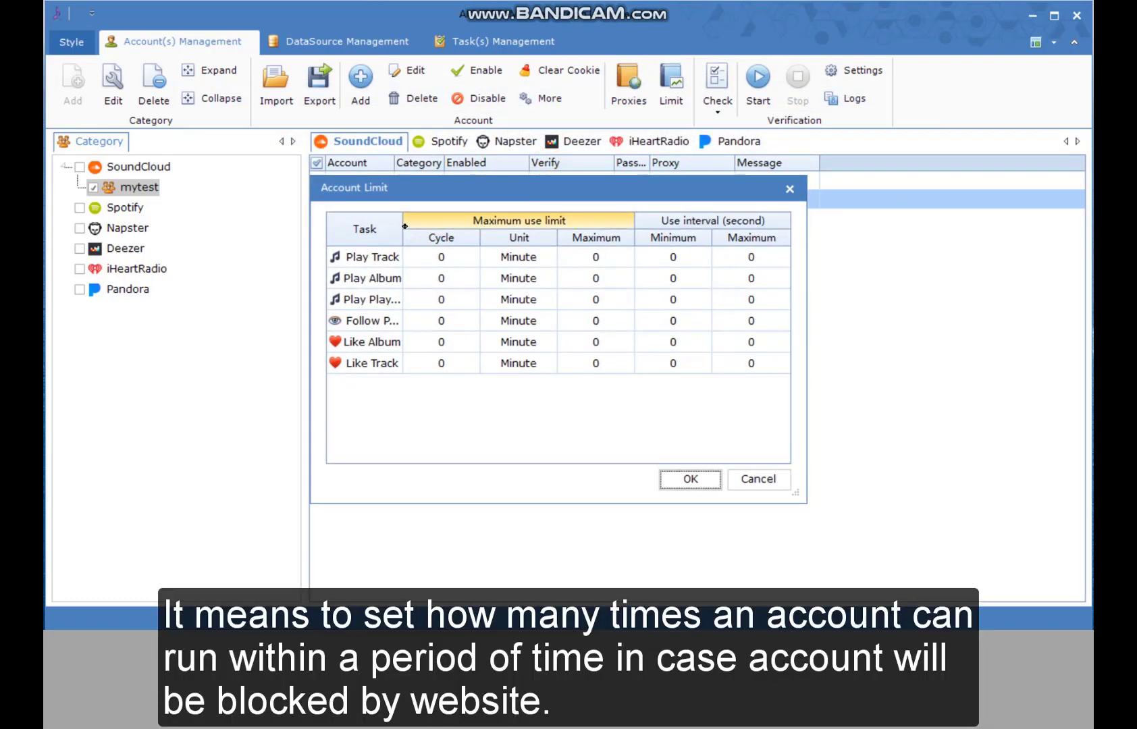
pyautogui.click(404, 227)
pyautogui.moveTo(404, 227); pyautogui.dragTo(420, 227)
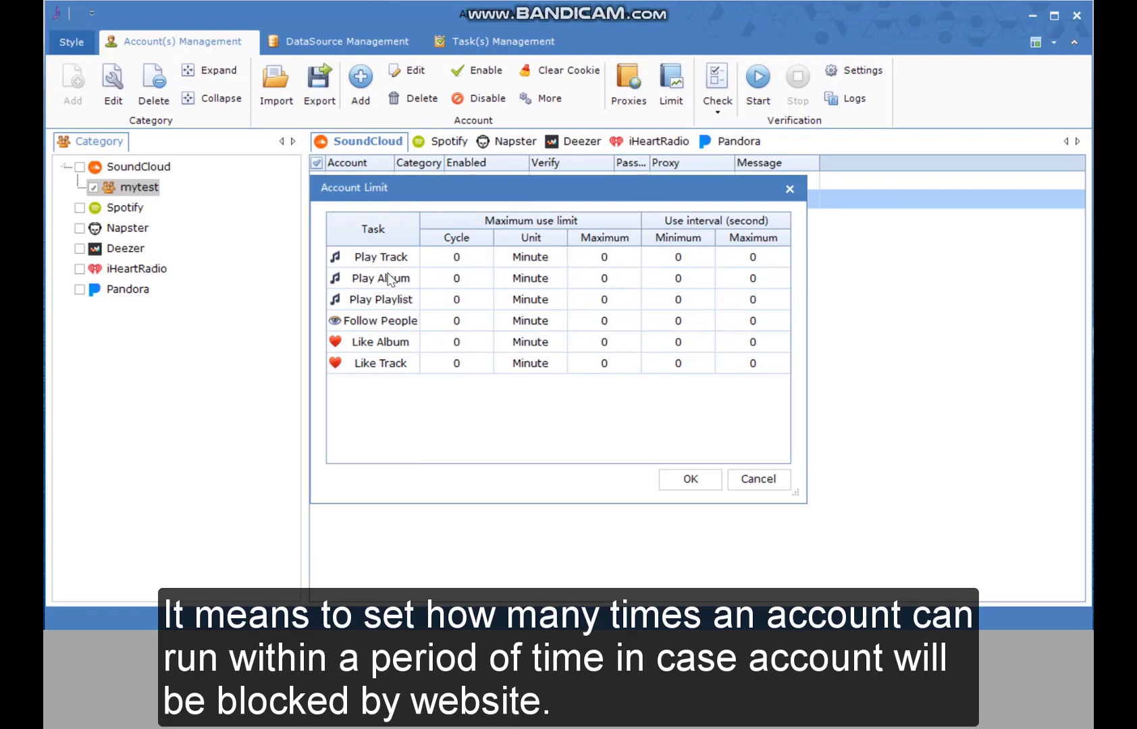
pyautogui.click(382, 301)
pyautogui.click(381, 321)
pyautogui.click(381, 342)
pyautogui.click(382, 364)
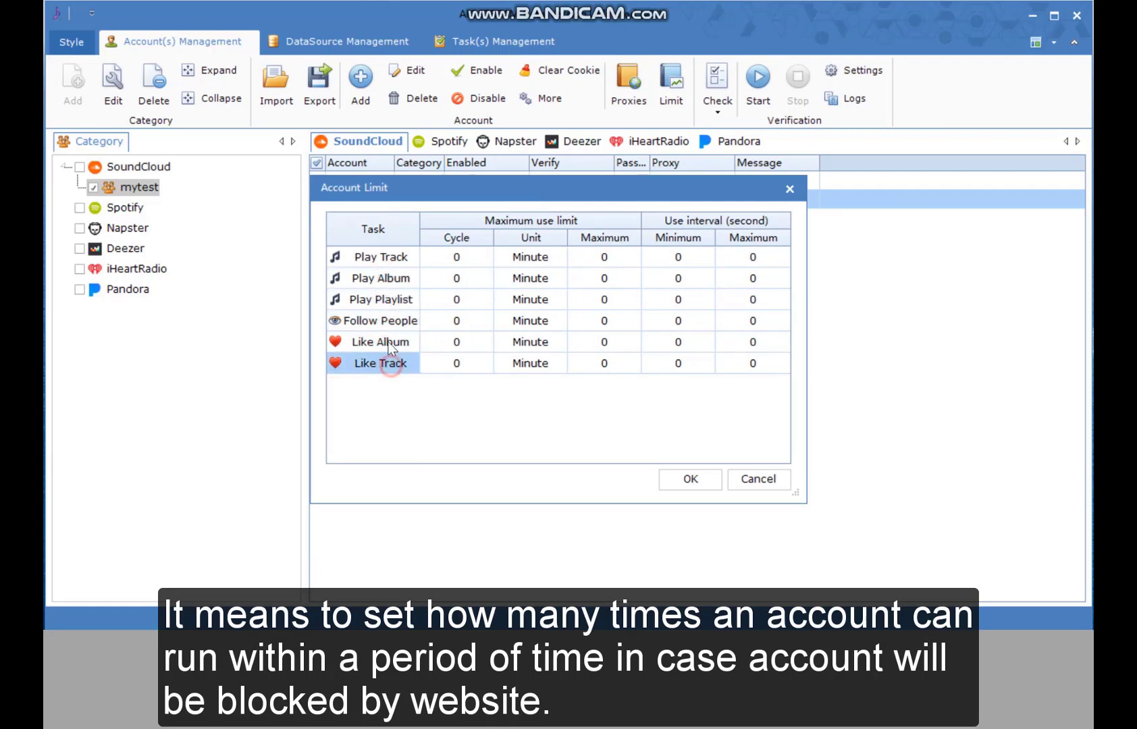
pyautogui.click(454, 320)
pyautogui.click(589, 300)
pyautogui.click(665, 313)
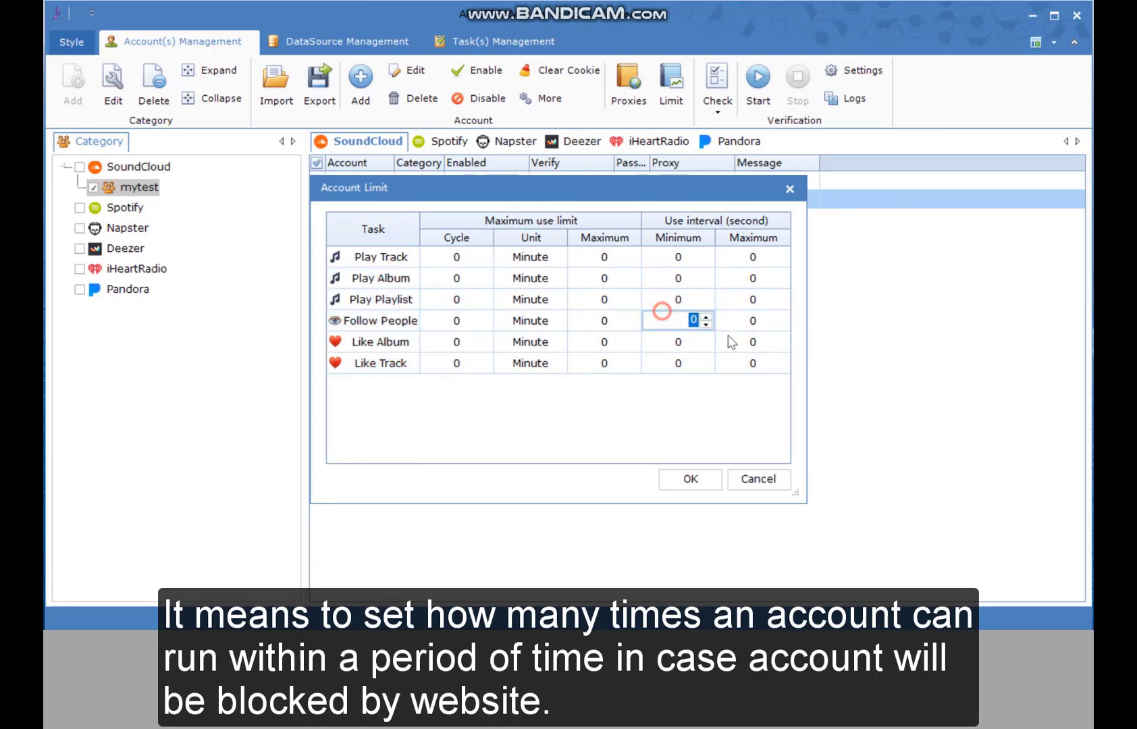
pyautogui.click(741, 340)
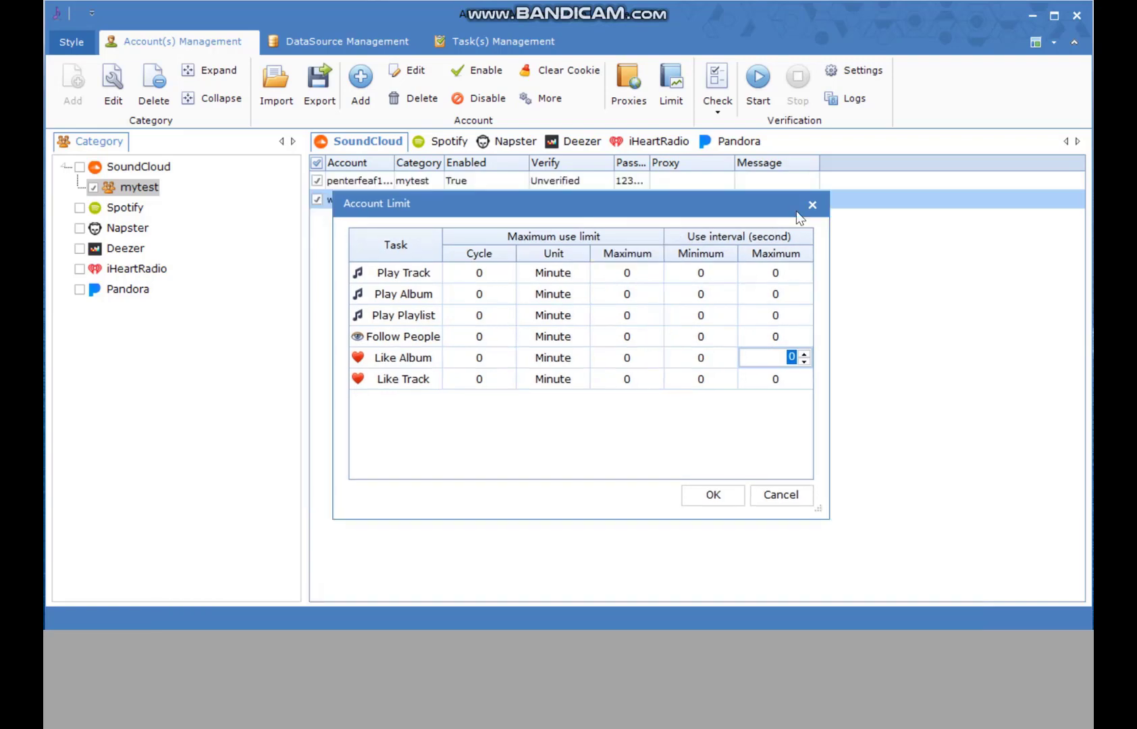
pyautogui.click(810, 206)
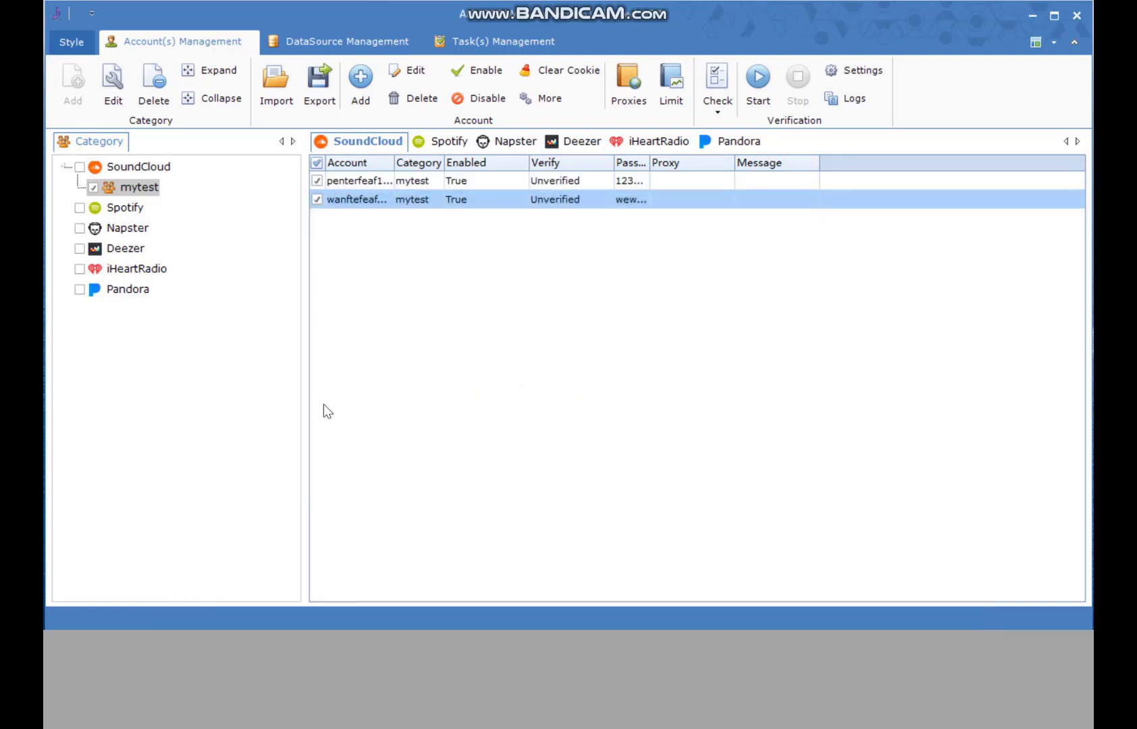
pyautogui.click(366, 45)
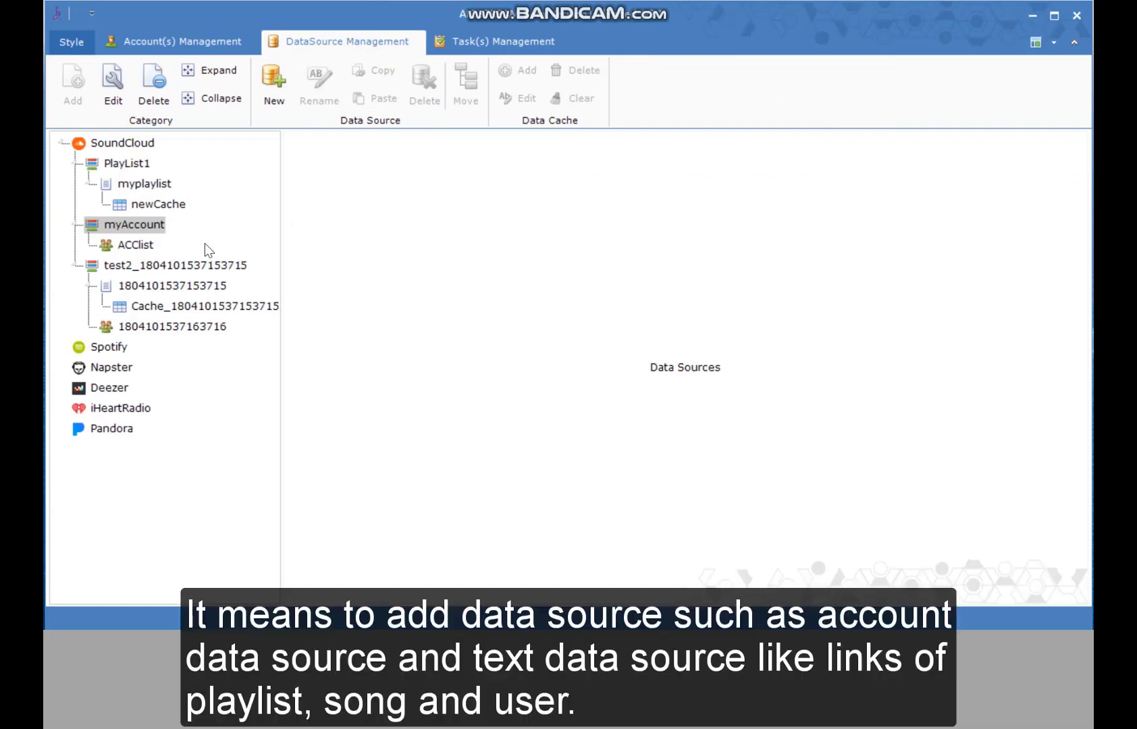
# - Inspect the myplaylist and ACClist data sources in the PlayList1 group
pyautogui.click(124, 163)
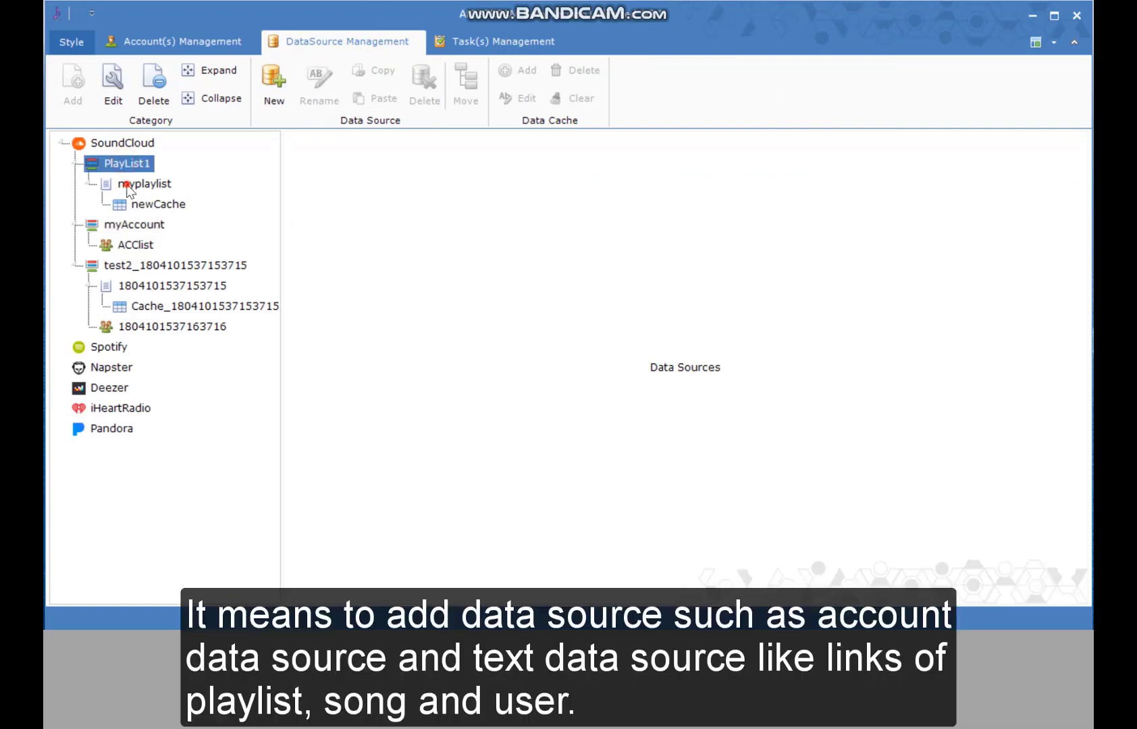
pyautogui.click(127, 185)
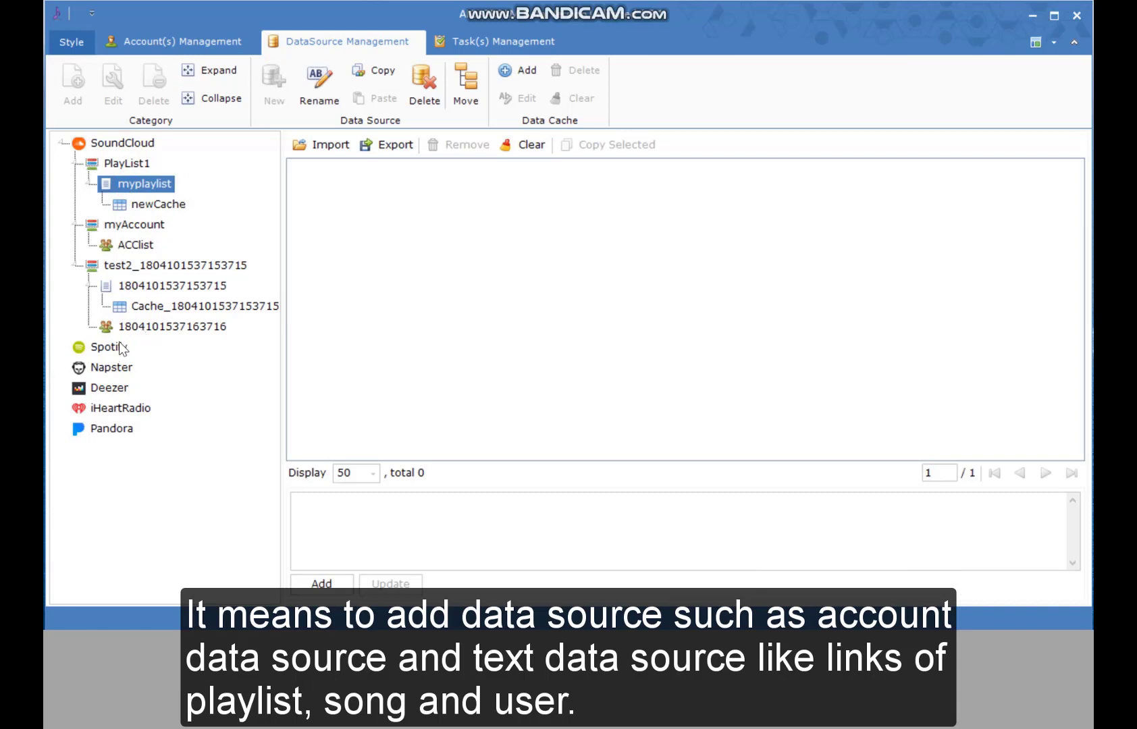
pyautogui.click(138, 228)
pyautogui.click(134, 238)
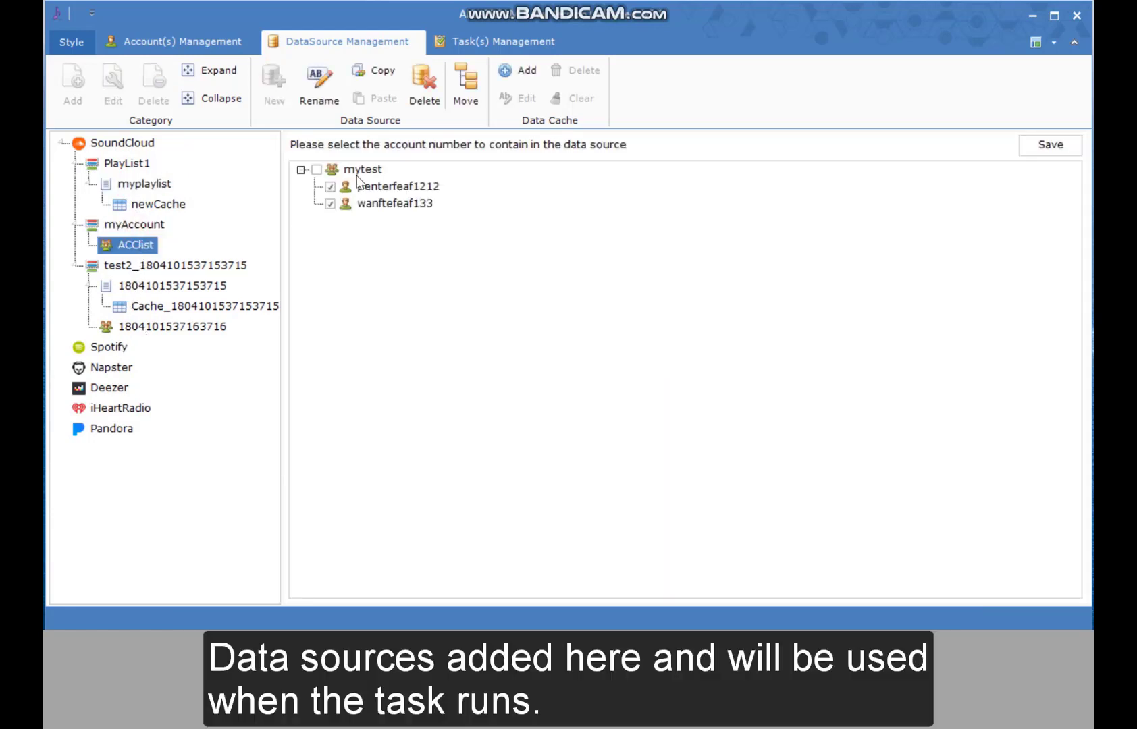
pyautogui.click(122, 168)
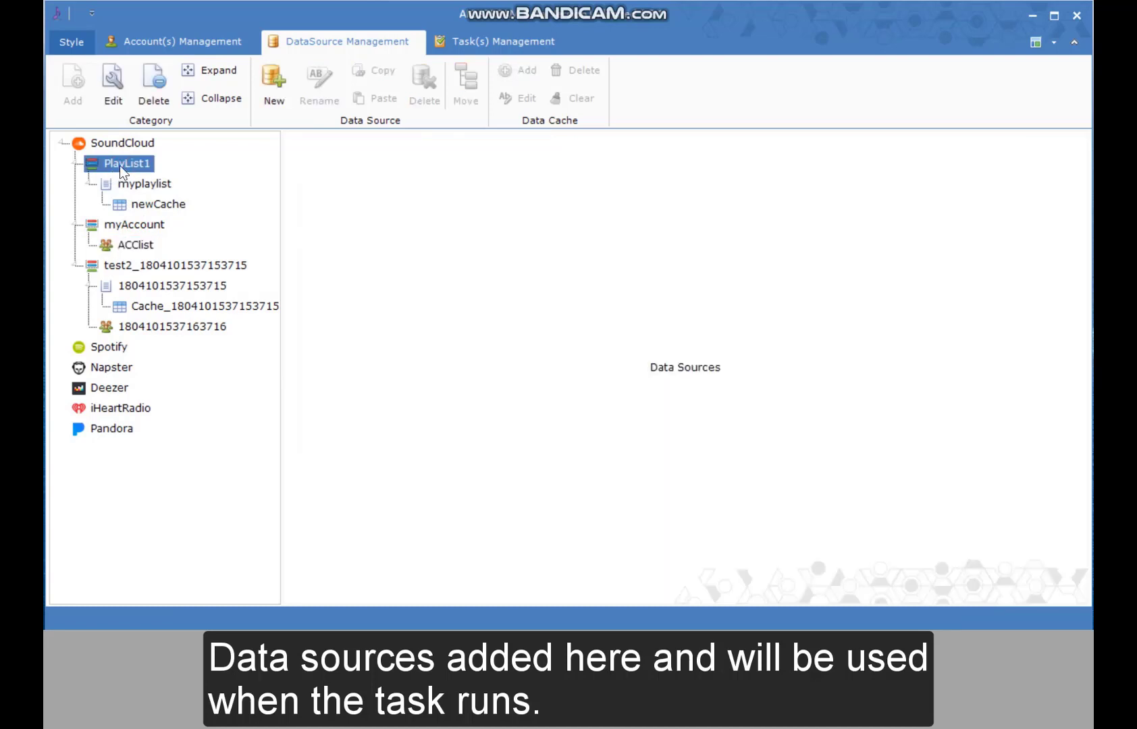
# - Browse Napster's and other sites' data sources, then go to Task(s) Management
pyautogui.click(112, 367)
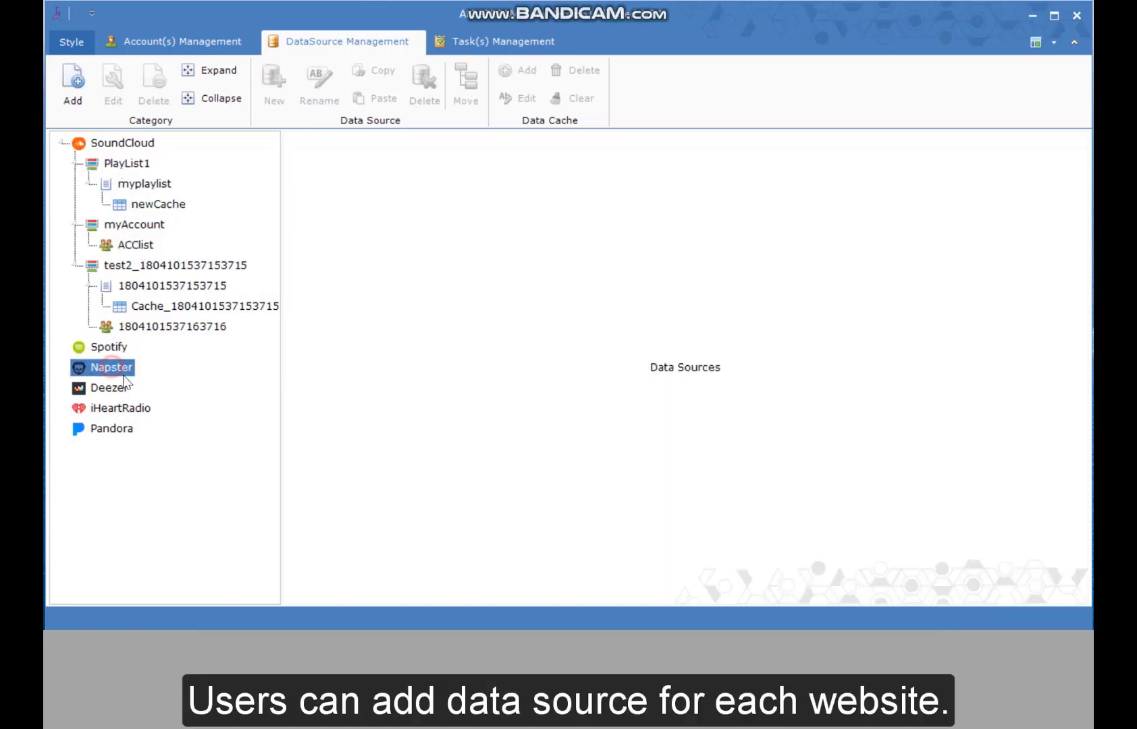
pyautogui.click(122, 409)
pyautogui.click(122, 427)
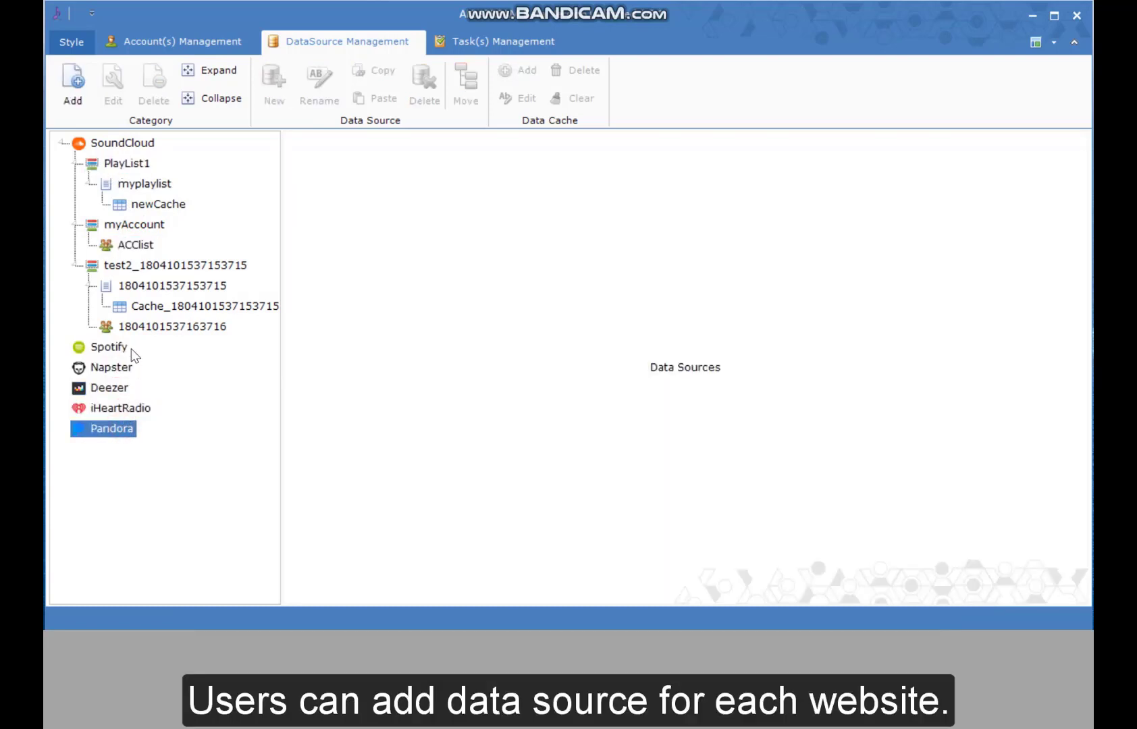
pyautogui.click(506, 43)
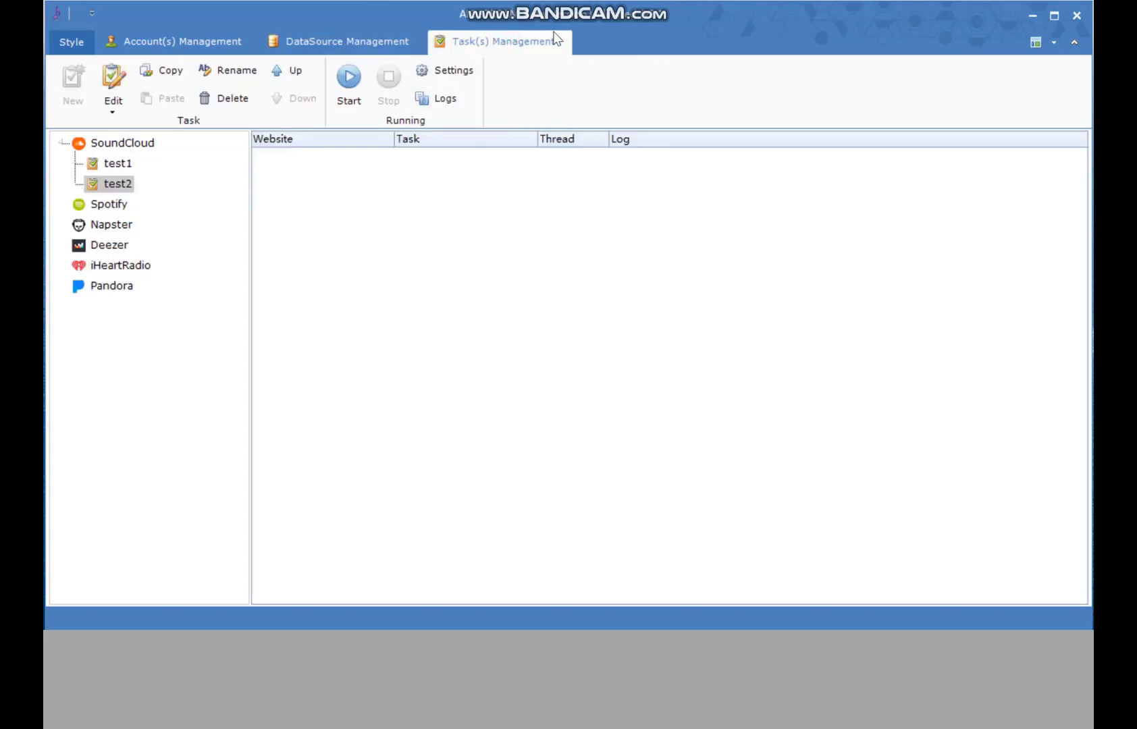
# - Look over the SoundCloud, Spotify, Napster, Deezer and Pandora tasks and test1
pyautogui.click(132, 142)
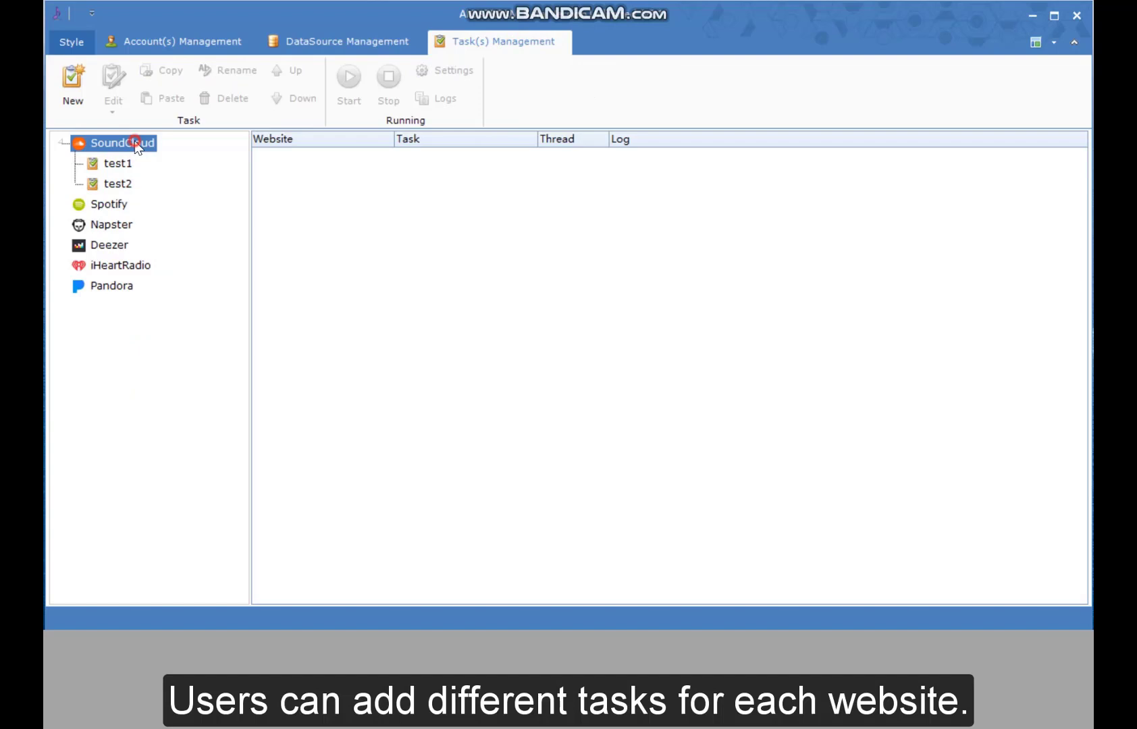
pyautogui.click(123, 204)
pyautogui.click(117, 226)
pyautogui.click(115, 245)
pyautogui.click(108, 285)
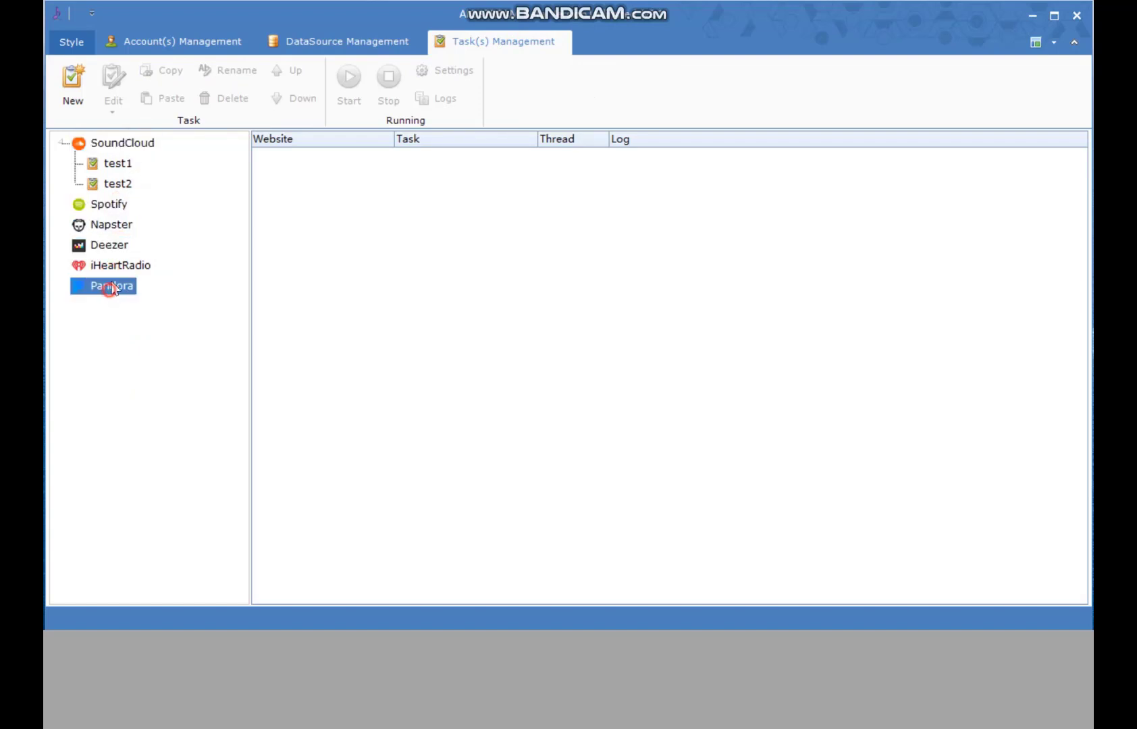
pyautogui.click(116, 163)
# - Create a new SoundCloud task named test3 using 'Fast creation using templates'
pyautogui.click(120, 143)
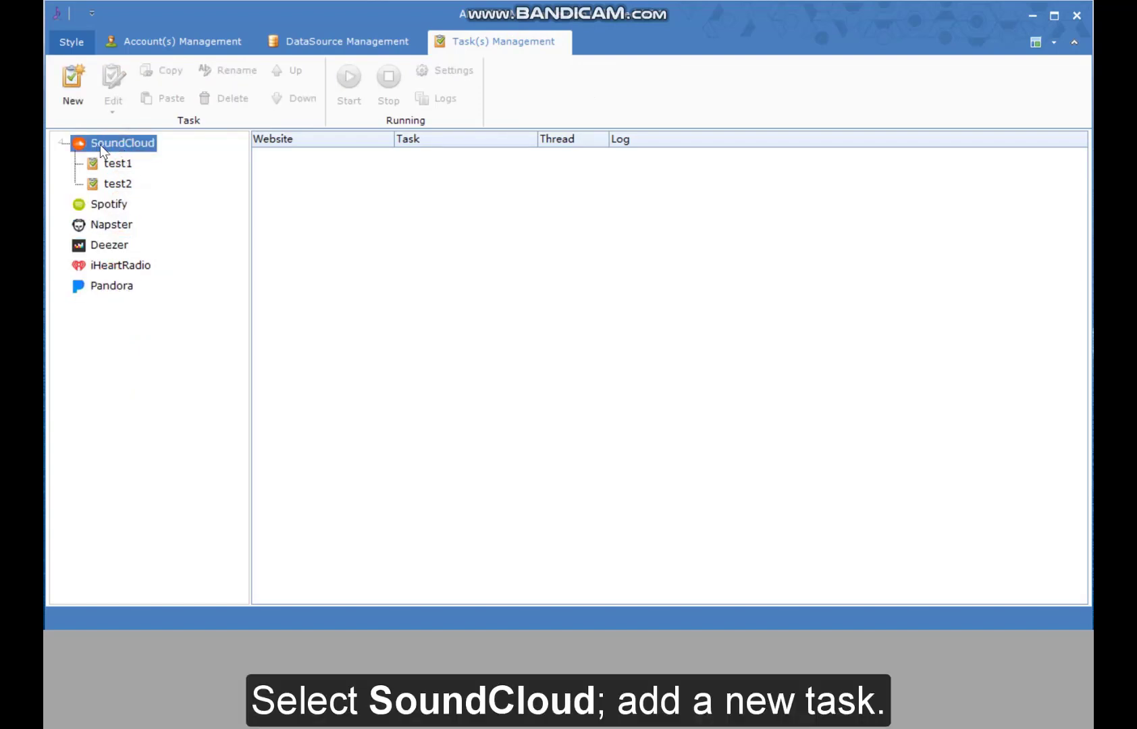
pyautogui.click(73, 81)
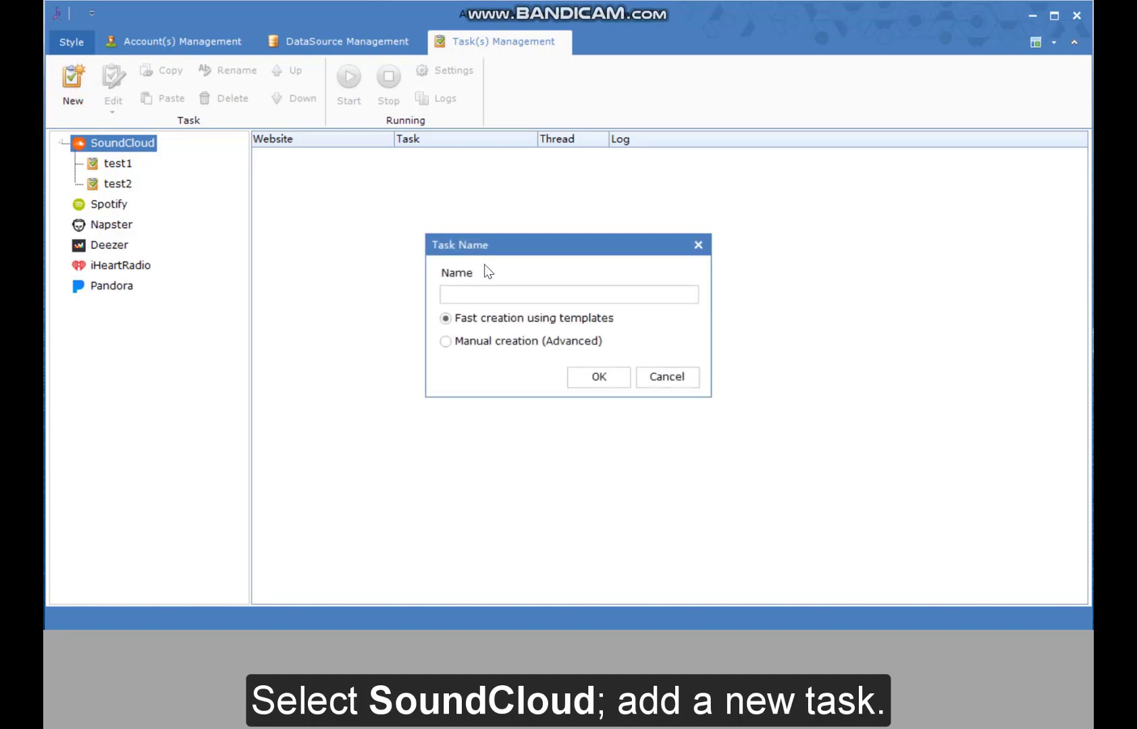
pyautogui.write('test3')
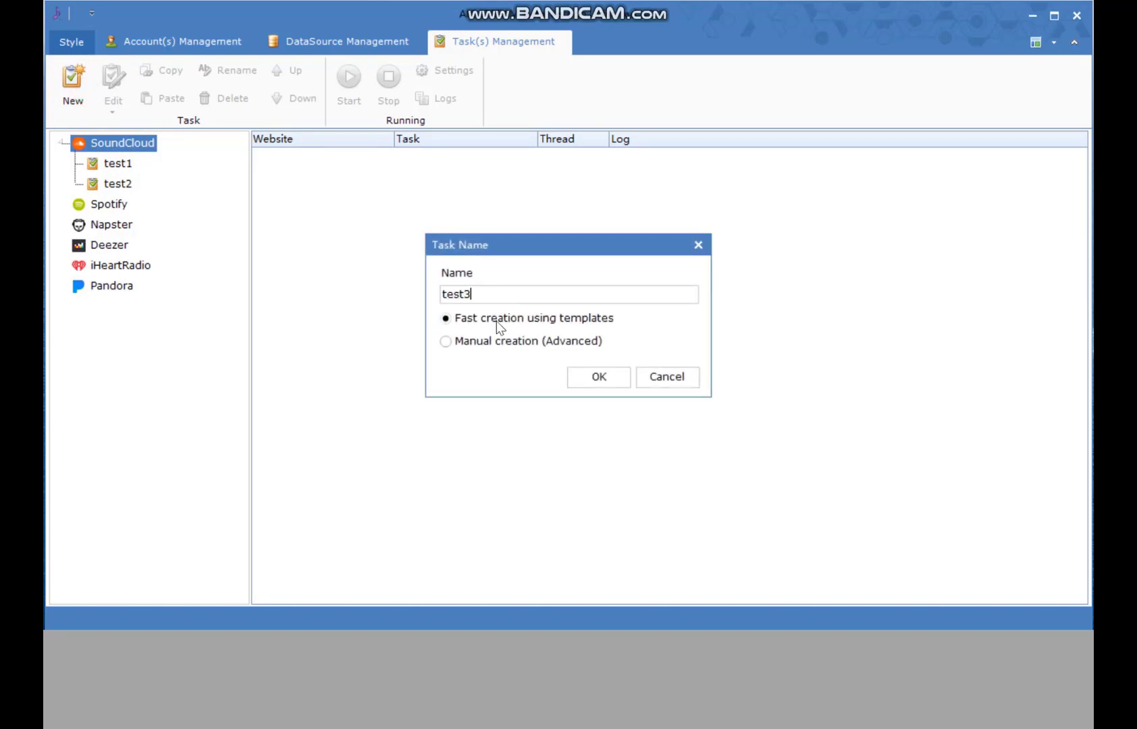
pyautogui.click(498, 322)
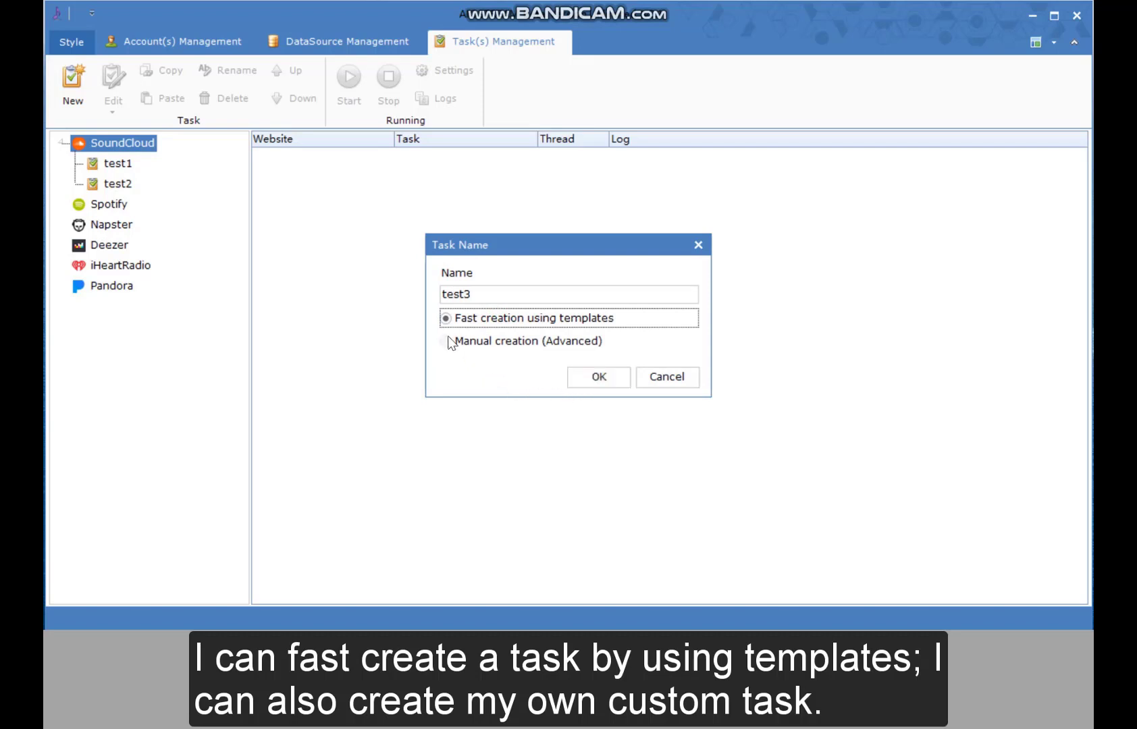
pyautogui.click(507, 317)
pyautogui.click(597, 376)
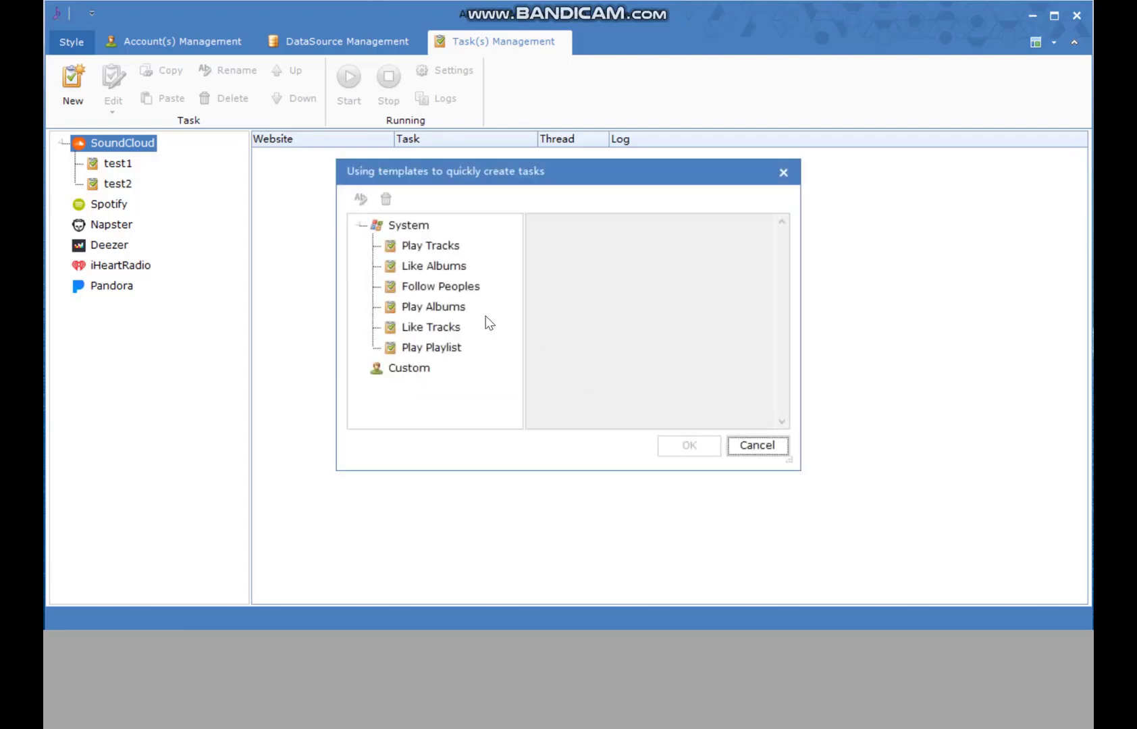
# - Compare the Play Tracks, Like Tracks and Play Albums templates, then pick Play Playlist
pyautogui.click(431, 249)
pyautogui.click(436, 347)
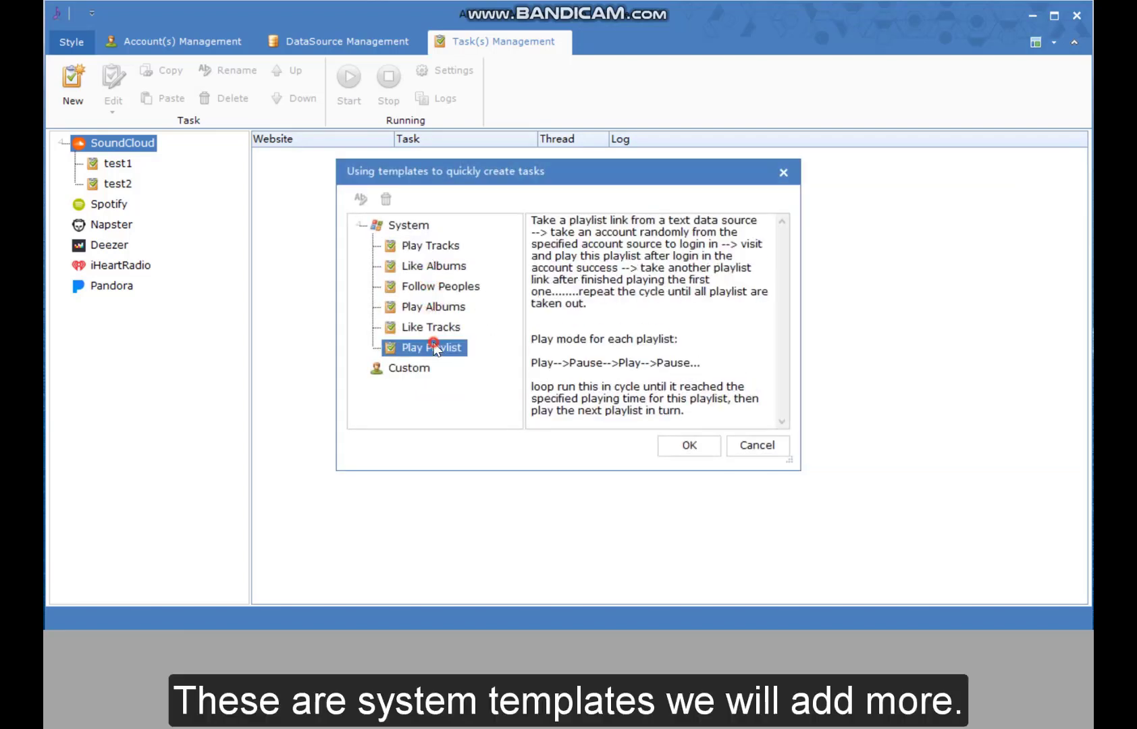
pyautogui.click(435, 328)
pyautogui.click(433, 306)
pyautogui.click(430, 246)
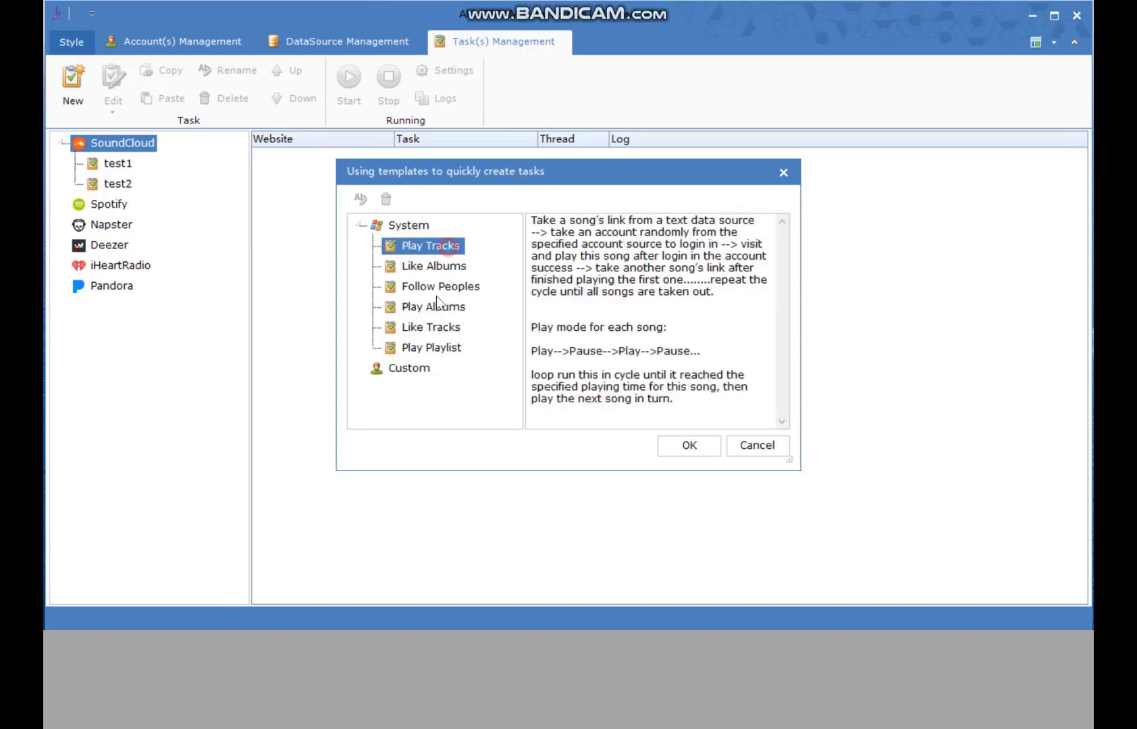
pyautogui.click(429, 348)
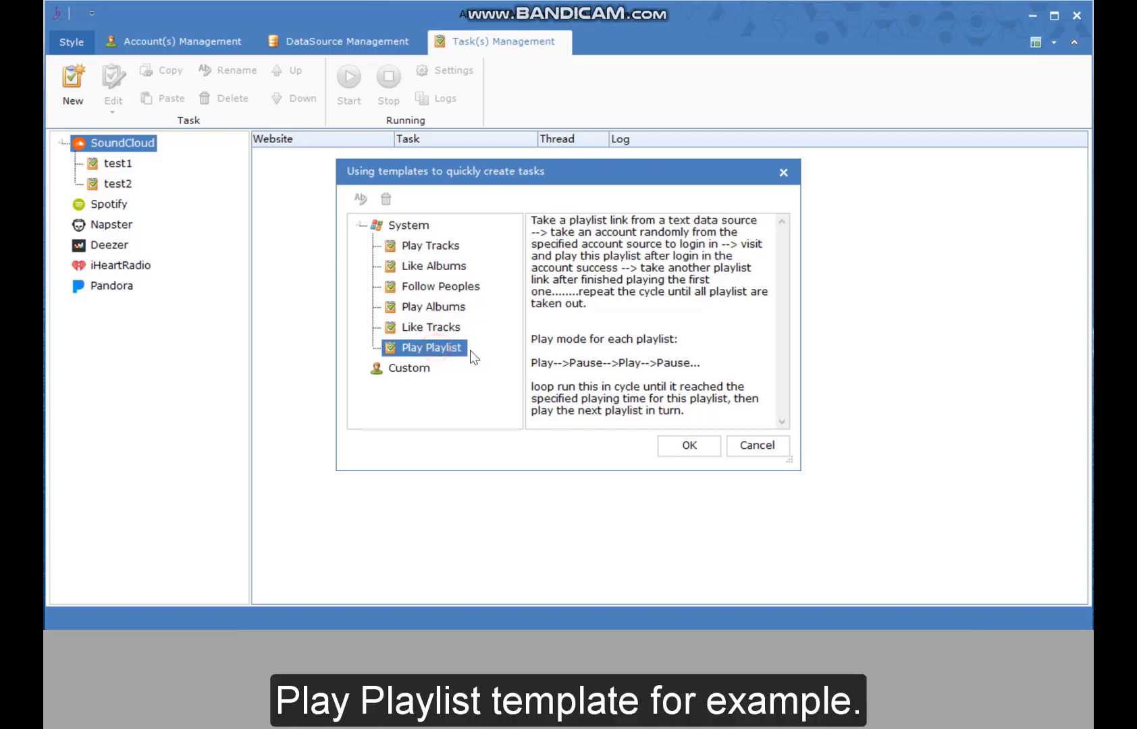
# - Create the task, choosing 'Only create data sources that do not exist'
pyautogui.click(695, 456)
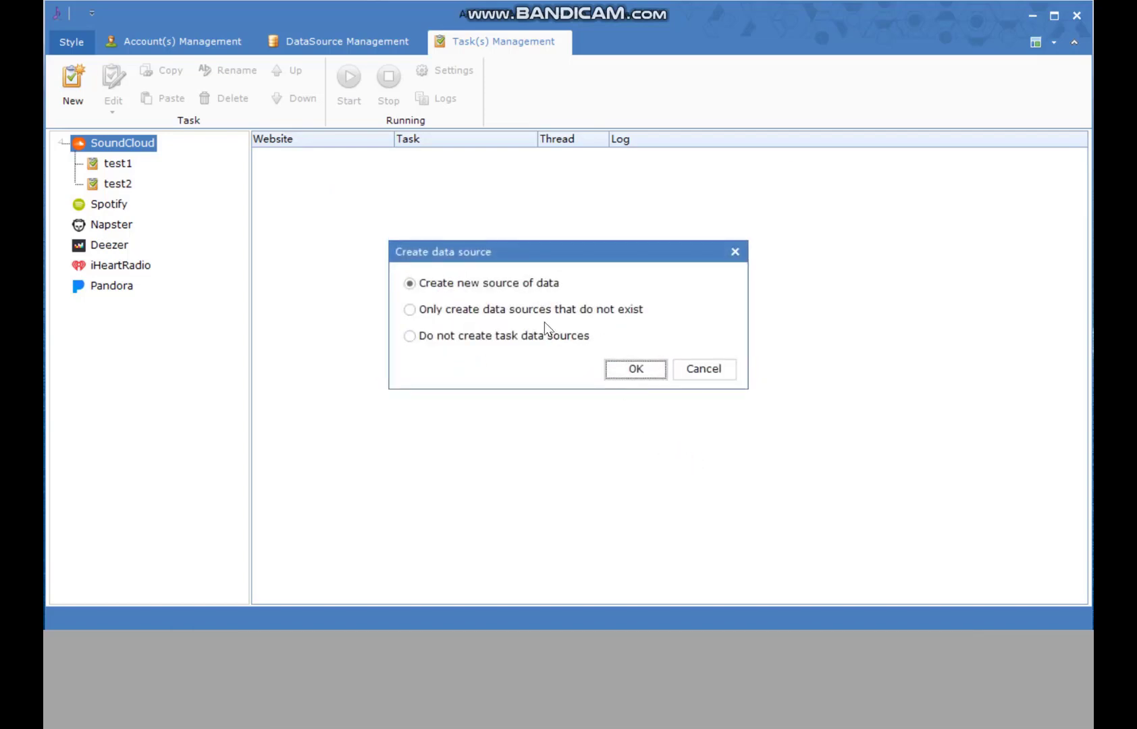
pyautogui.click(533, 310)
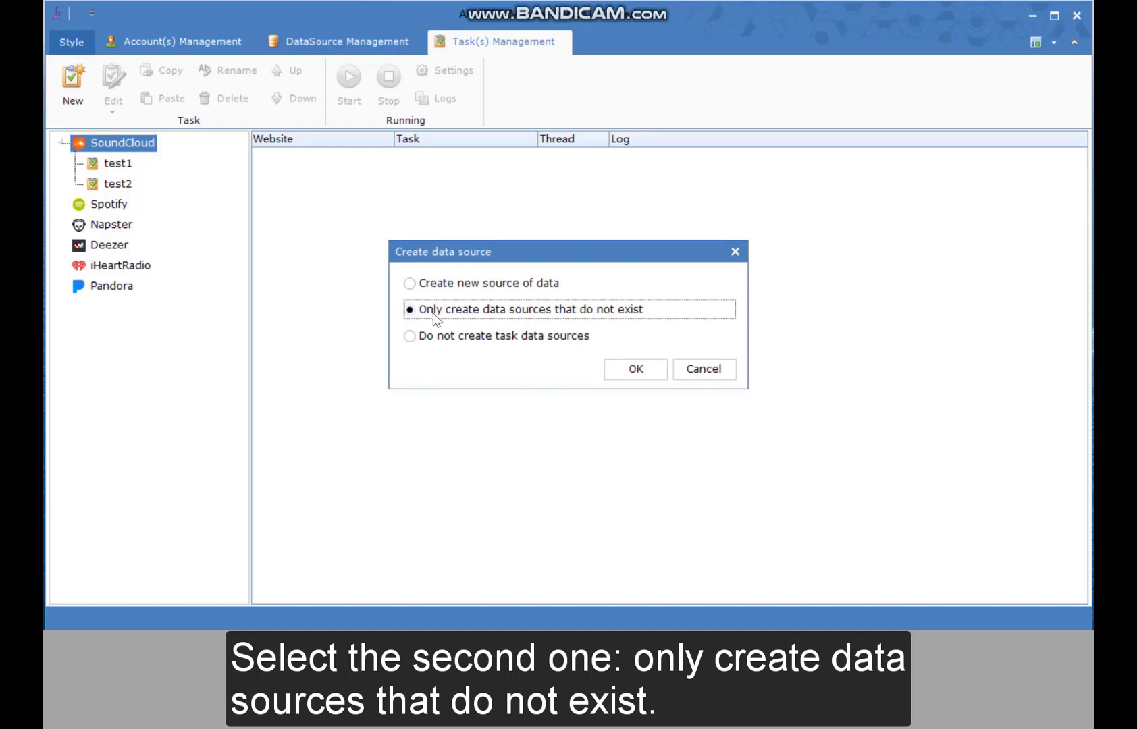
pyautogui.click(632, 370)
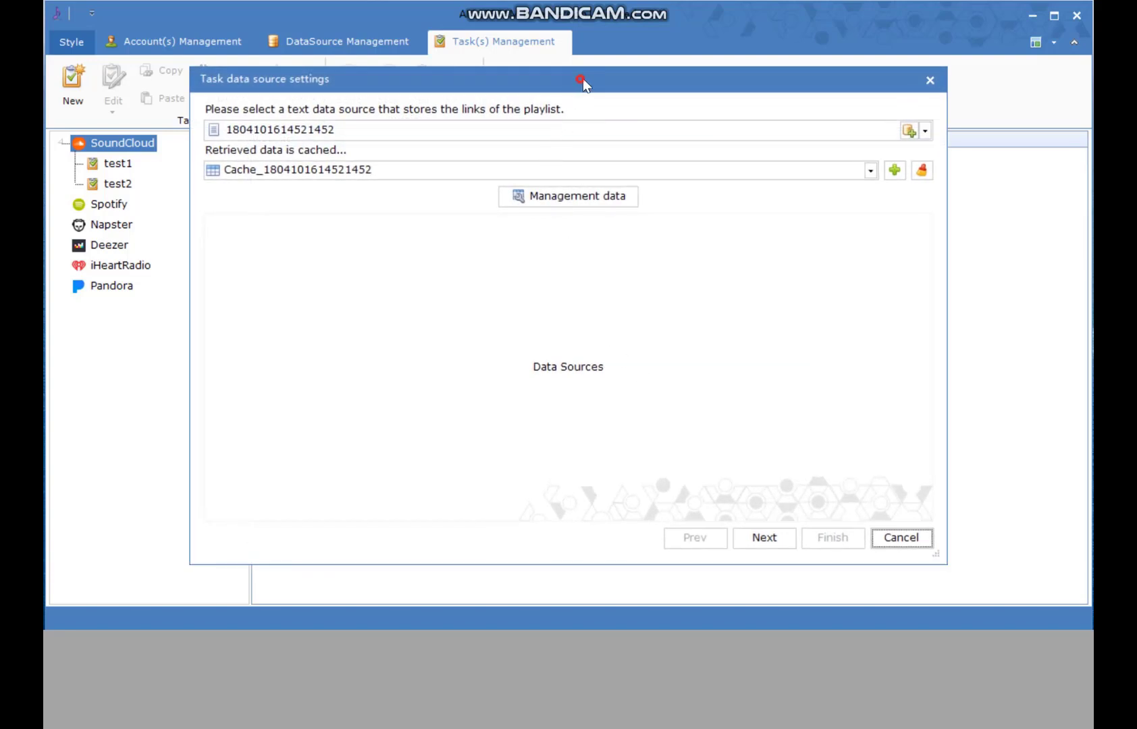
# - Choose myplaylist as the playlist-links text source and newCache as its cache
pyautogui.moveTo(583, 78); pyautogui.dragTo(599, 69)
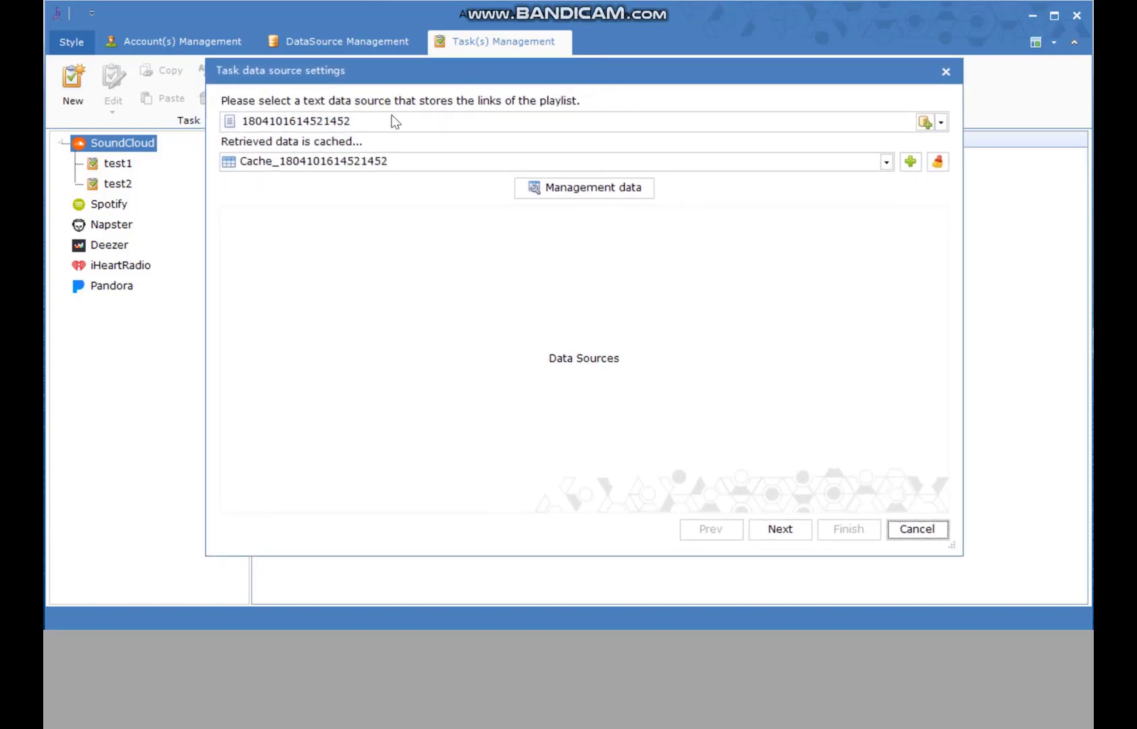
pyautogui.click(942, 123)
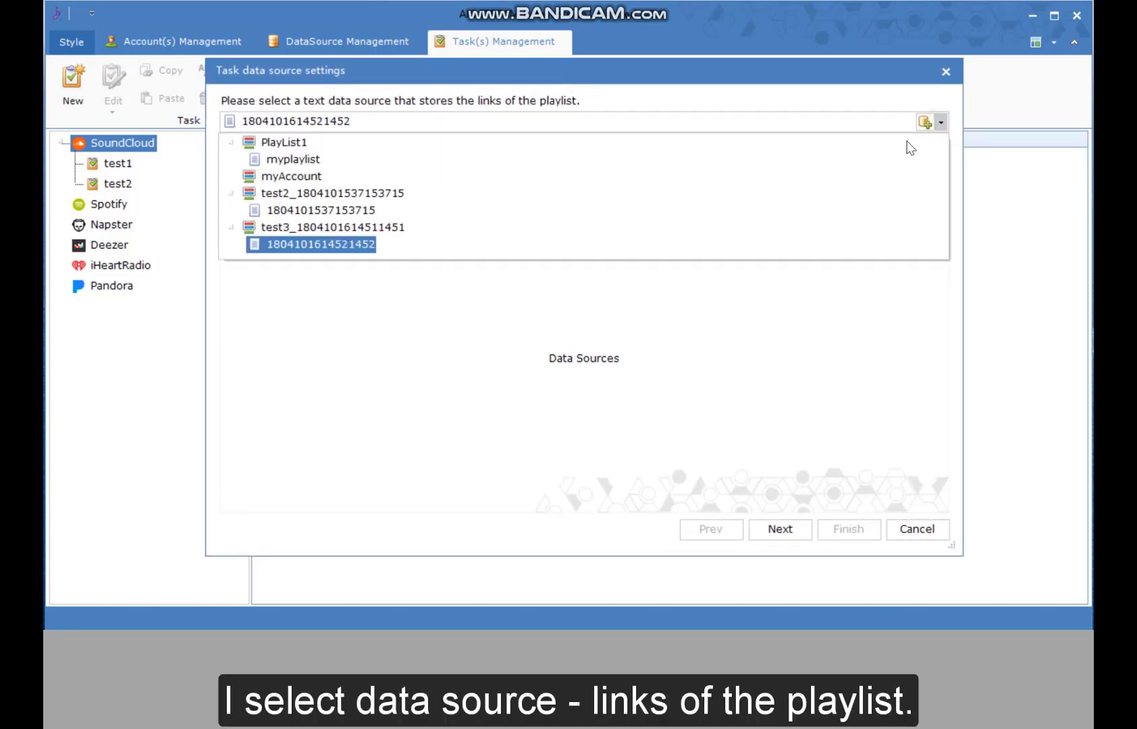
pyautogui.click(418, 160)
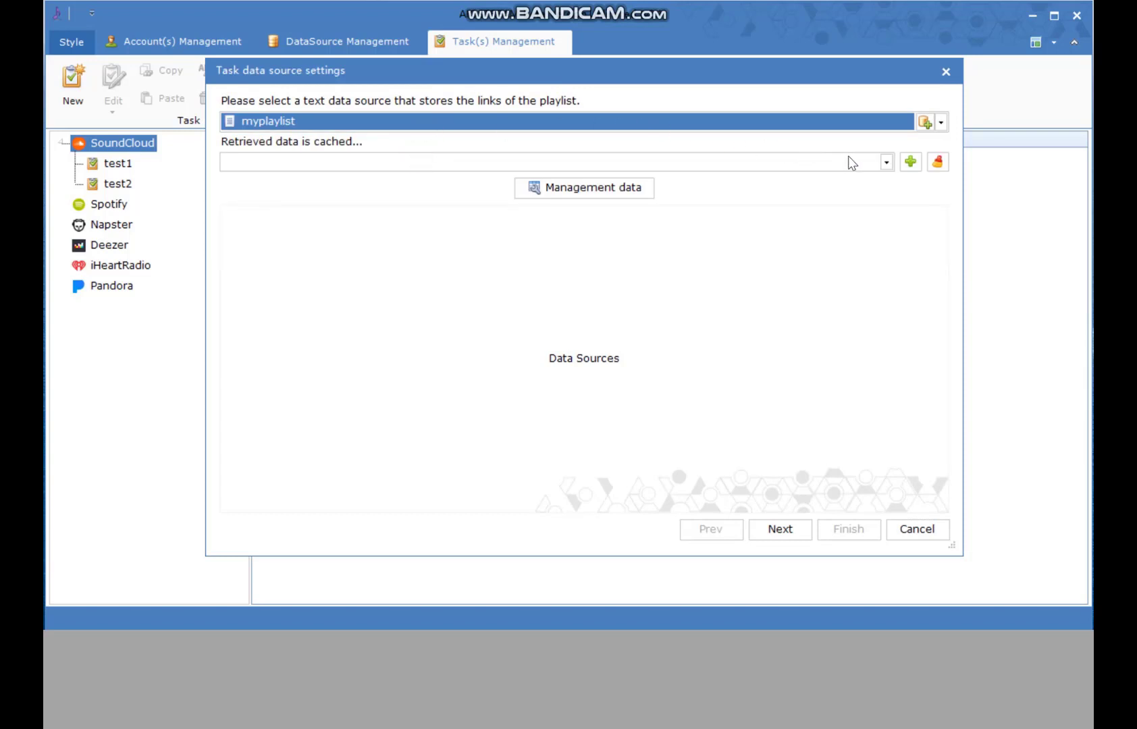
pyautogui.click(885, 162)
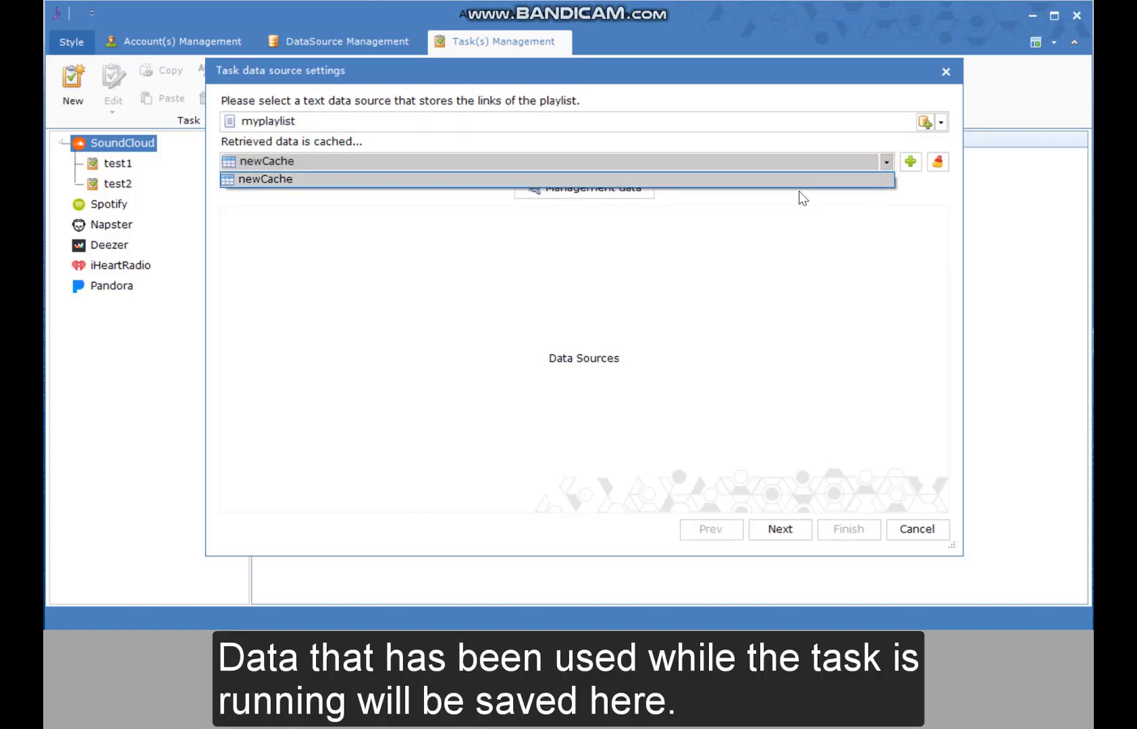
pyautogui.click(798, 180)
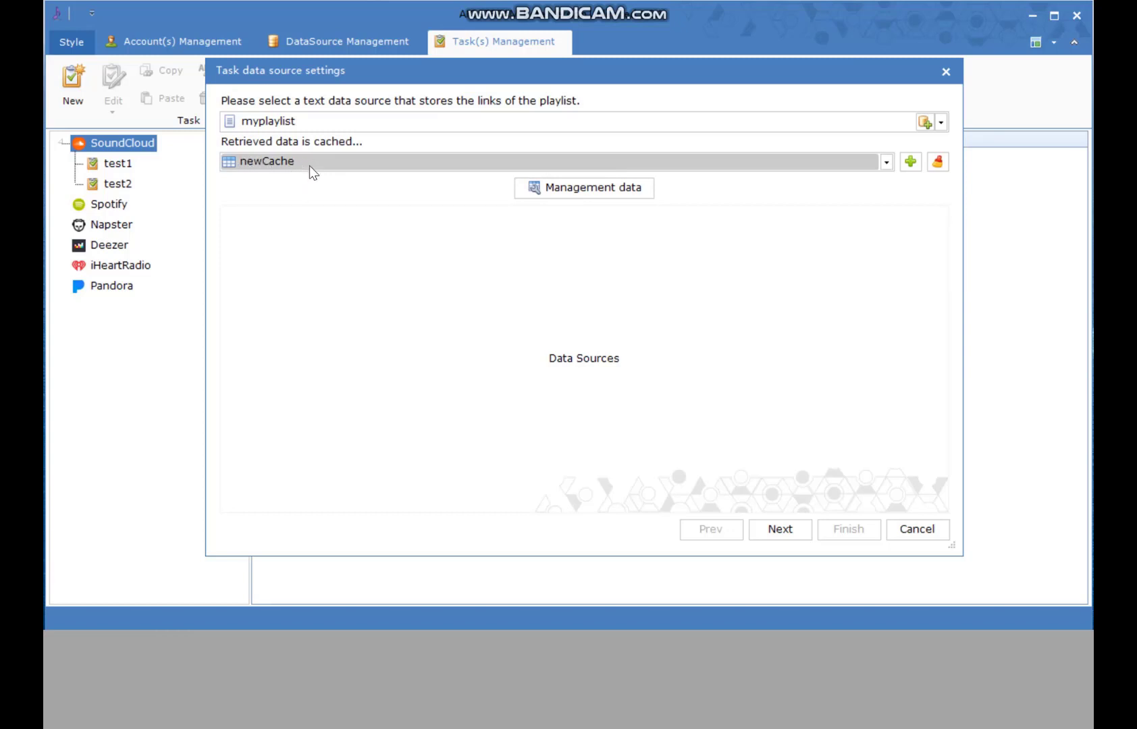
# - On the account step, set ACClist as the login account source
pyautogui.click(780, 530)
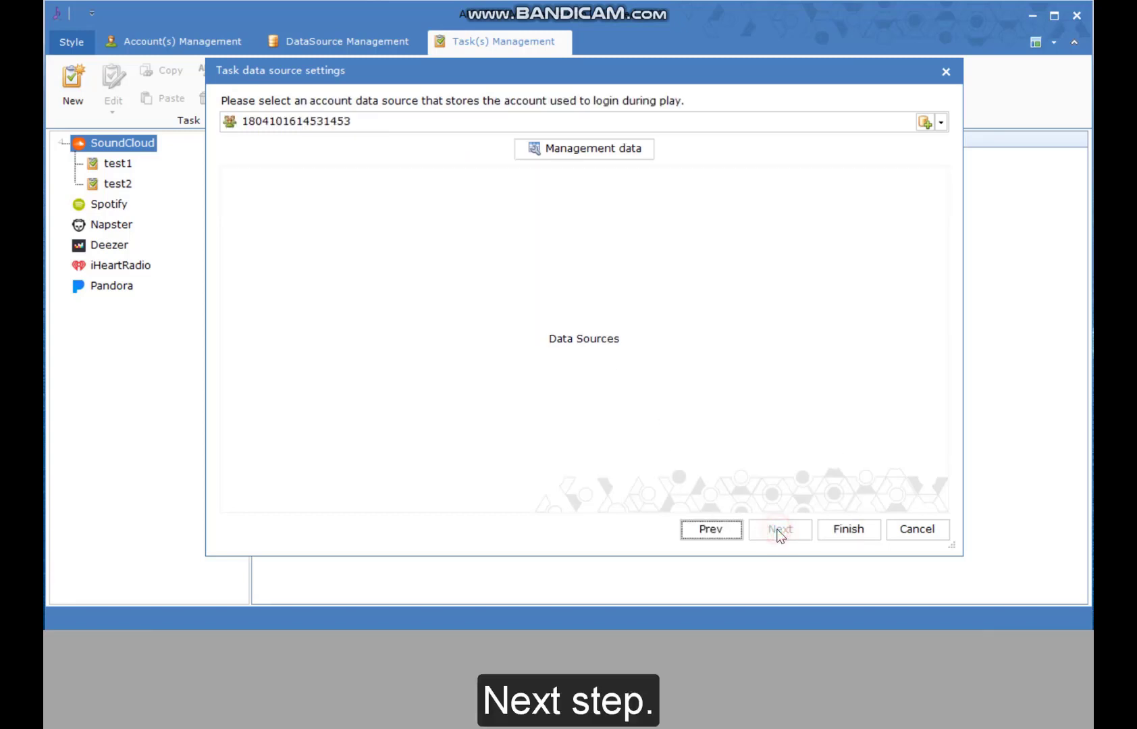
pyautogui.click(941, 123)
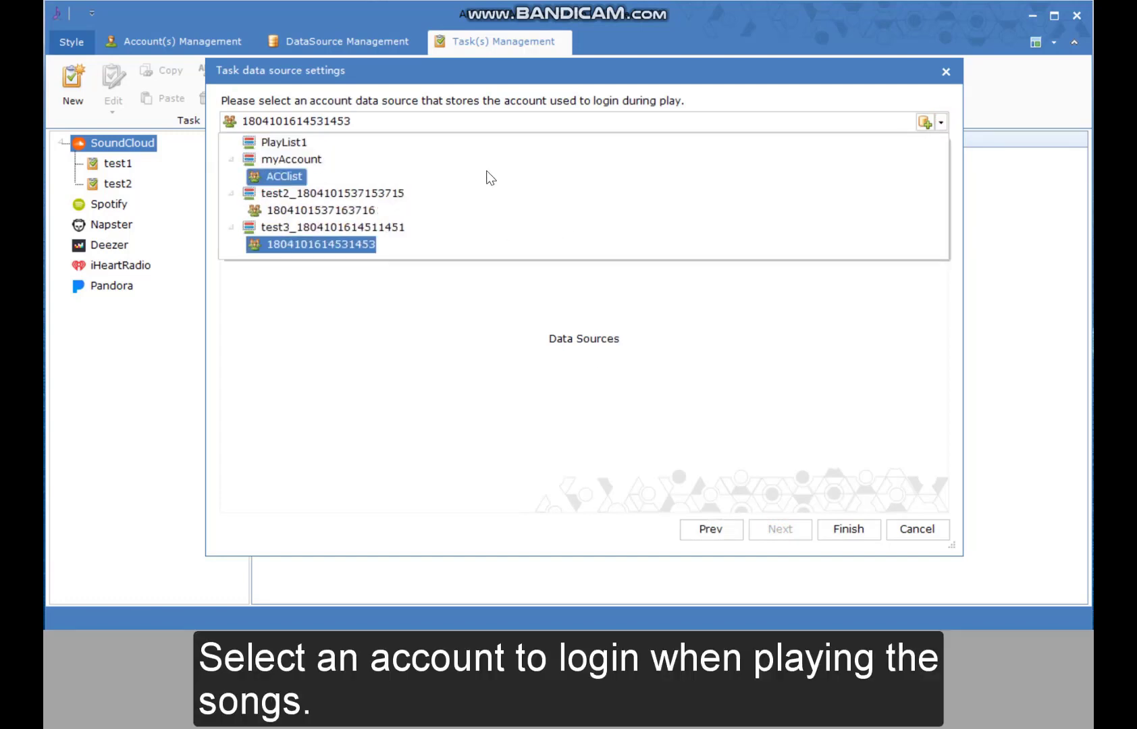
pyautogui.click(463, 175)
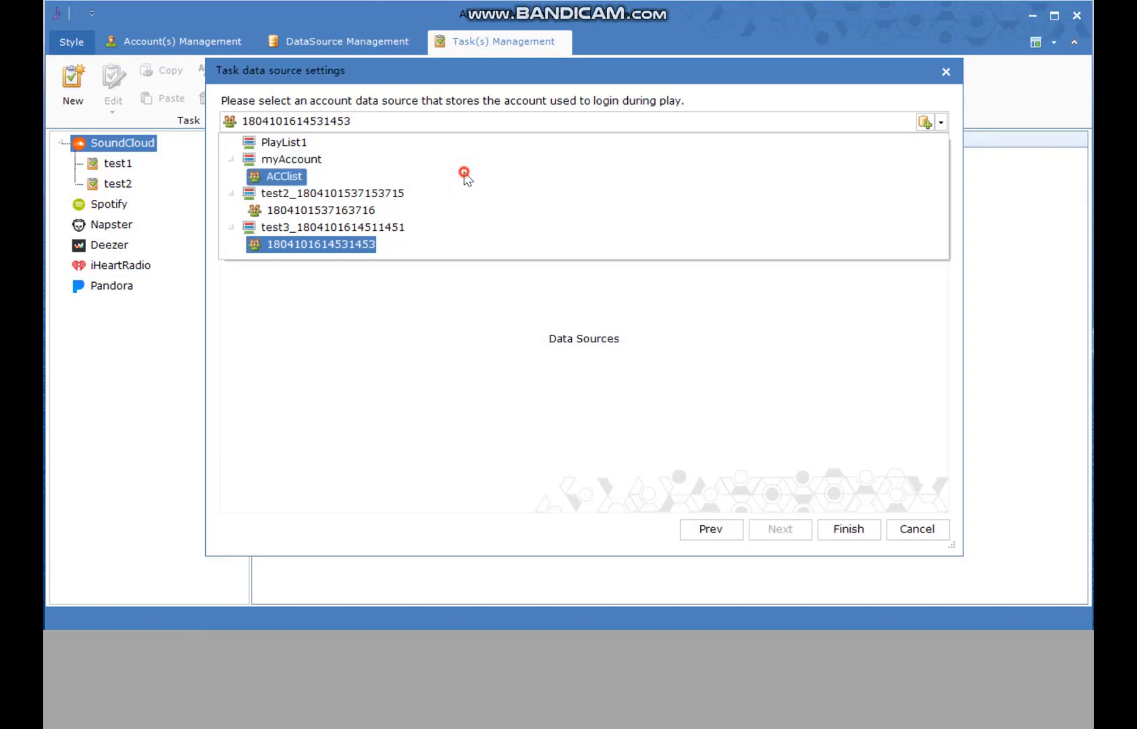
# - Review the mytest accounts in ACClist's management data, then finish the data source settings
pyautogui.click(579, 146)
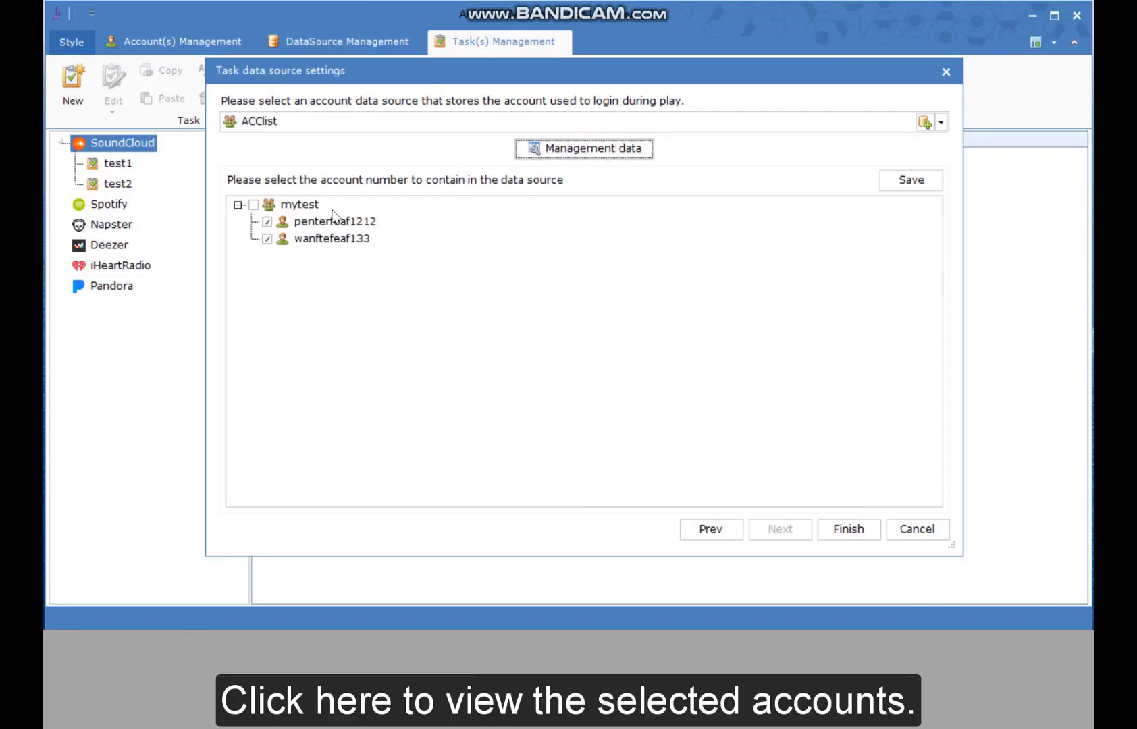
pyautogui.click(298, 205)
pyautogui.click(298, 239)
pyautogui.click(297, 222)
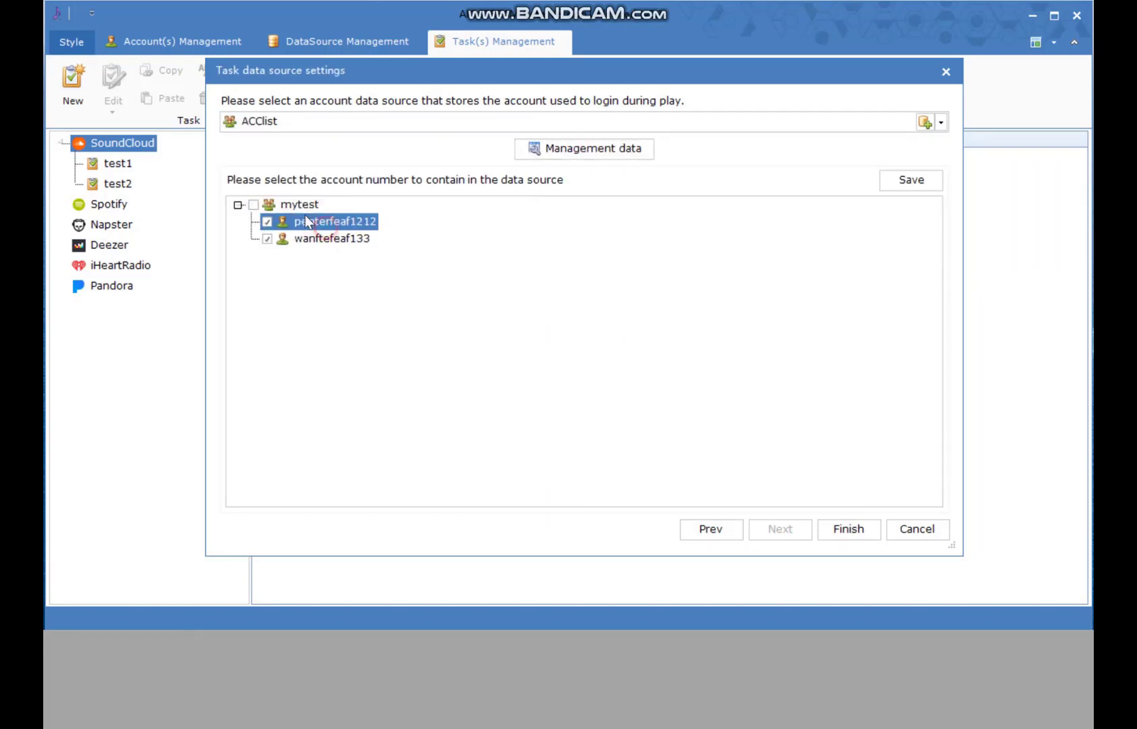
pyautogui.click(302, 207)
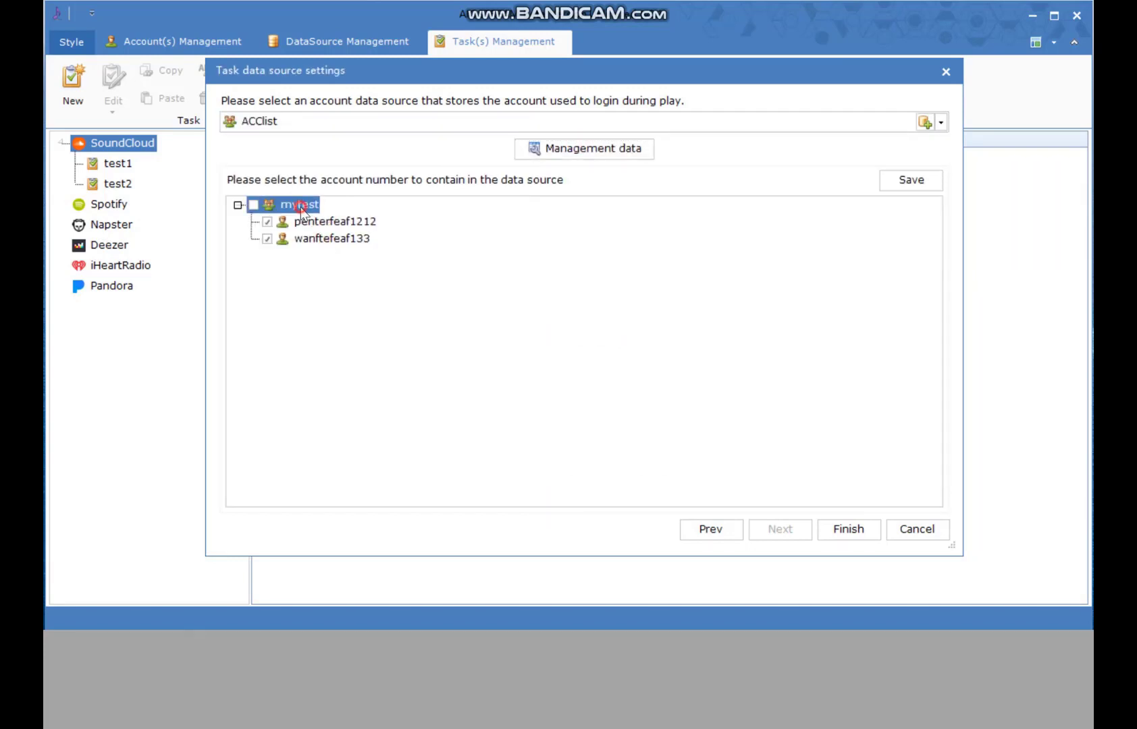
pyautogui.click(847, 529)
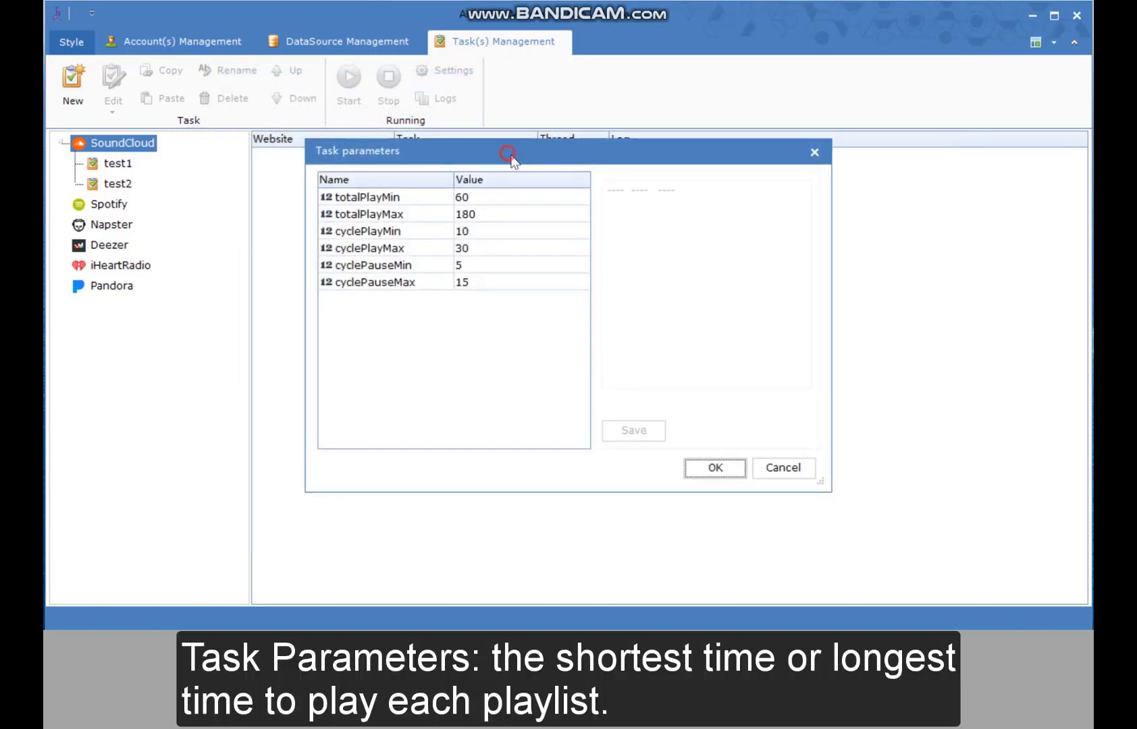
# - Review the cyclePlayMin, totalPlayMin (60) and totalPlayMax (180) parameters
pyautogui.moveTo(508, 152); pyautogui.dragTo(512, 160)
pyautogui.click(489, 237)
pyautogui.click(502, 206)
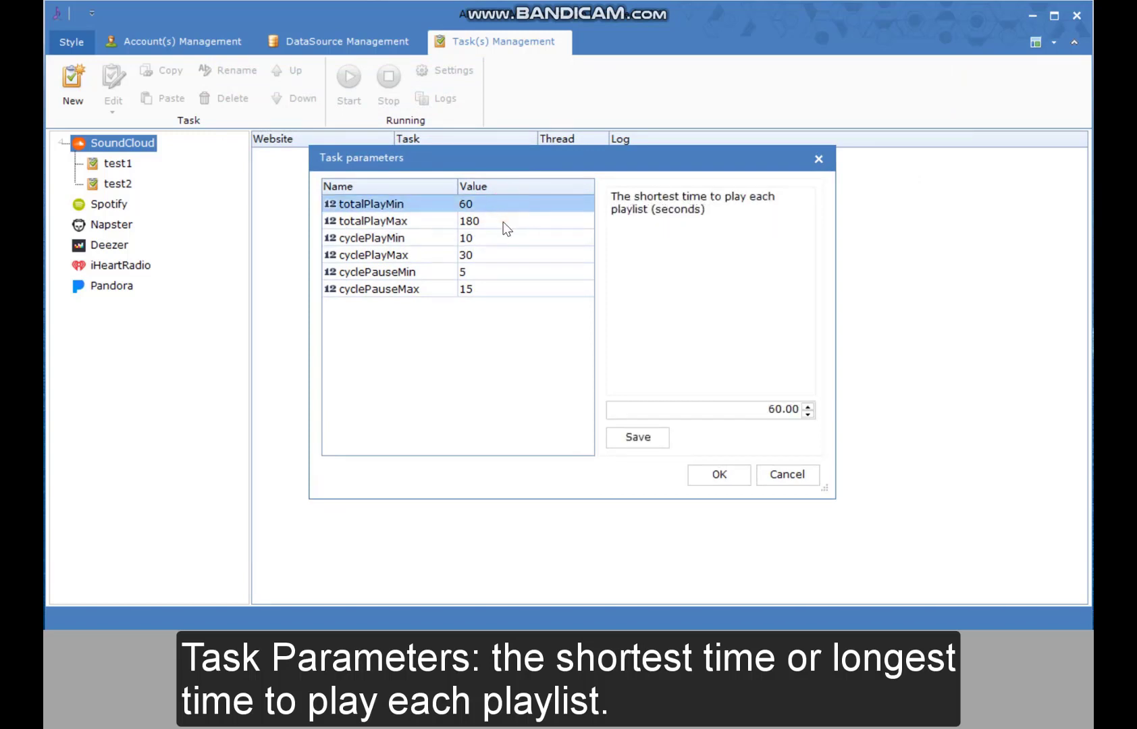
pyautogui.click(505, 223)
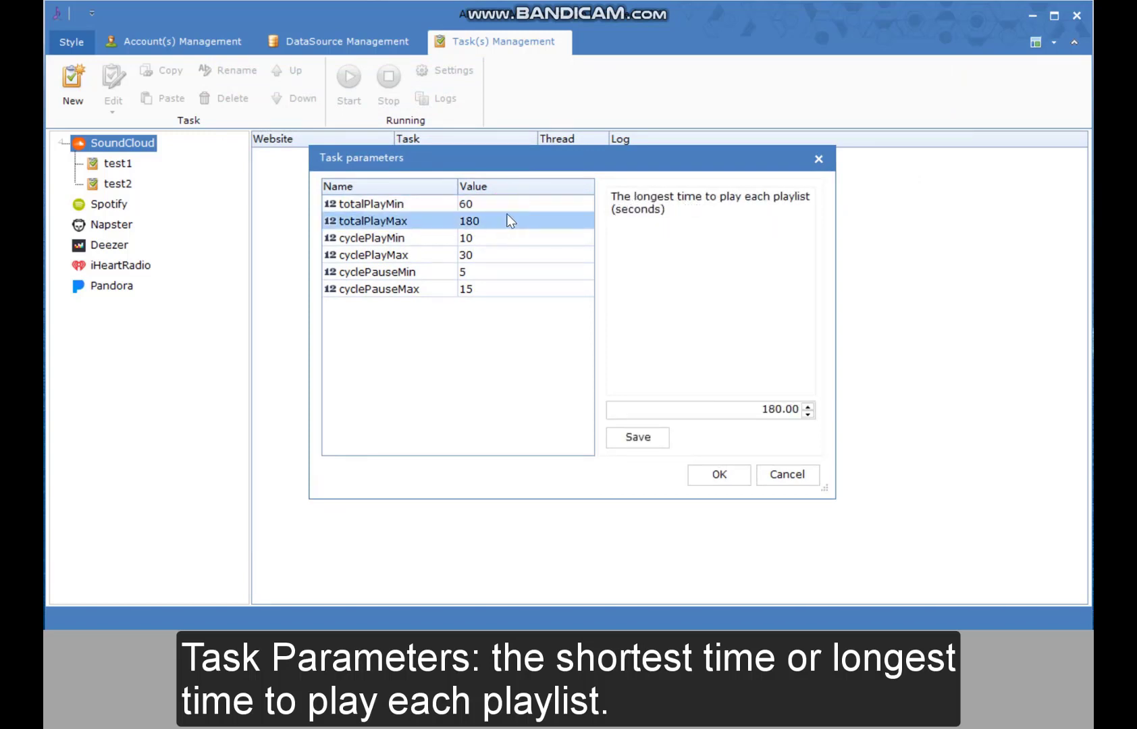
pyautogui.click(504, 204)
pyautogui.click(502, 220)
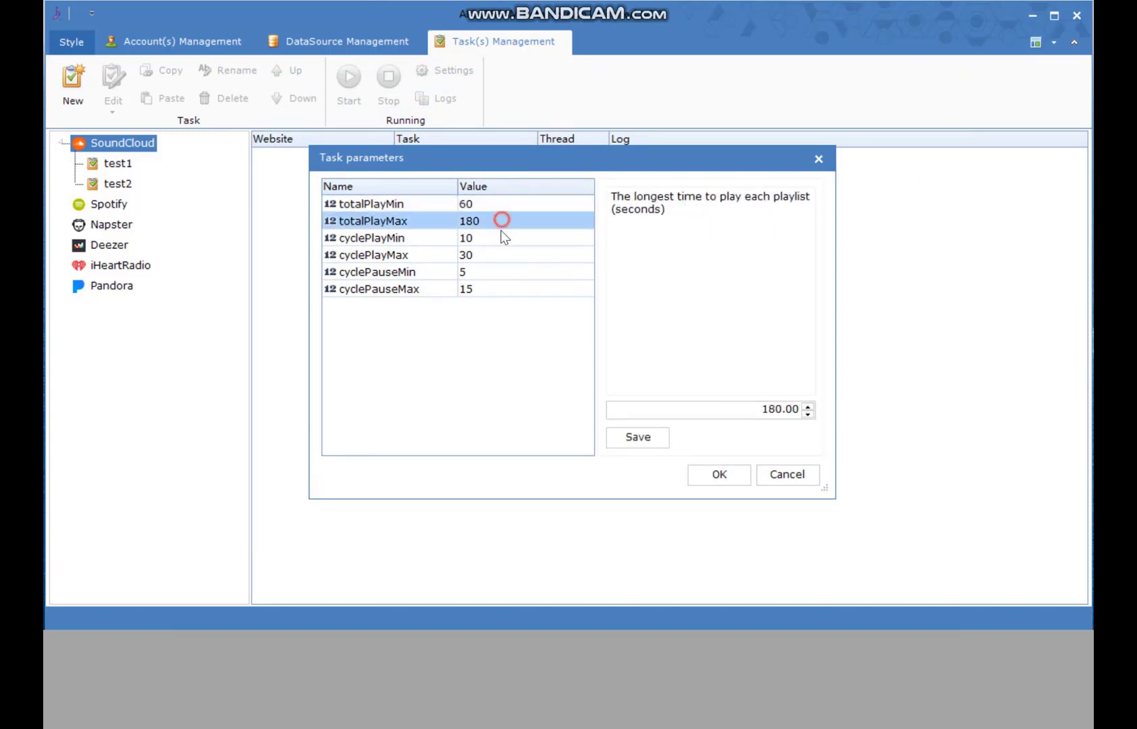
# - Accept the parameters and select the new test3 task, then SoundCloud
pyautogui.click(709, 476)
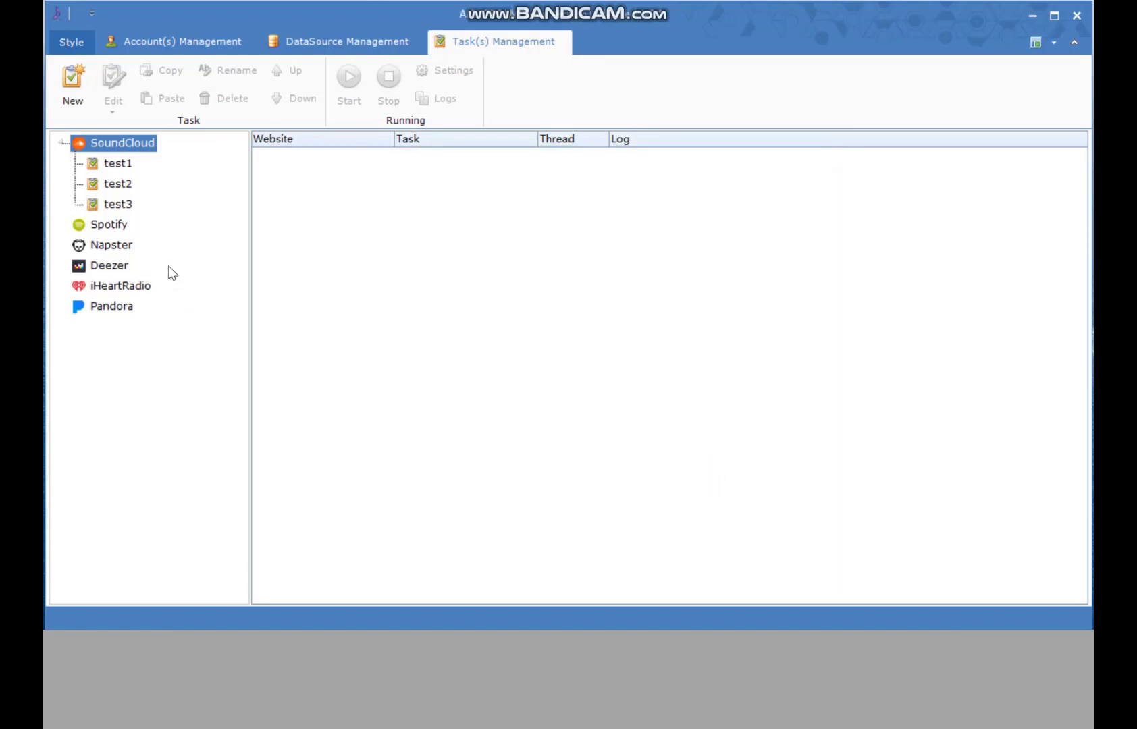
pyautogui.click(124, 211)
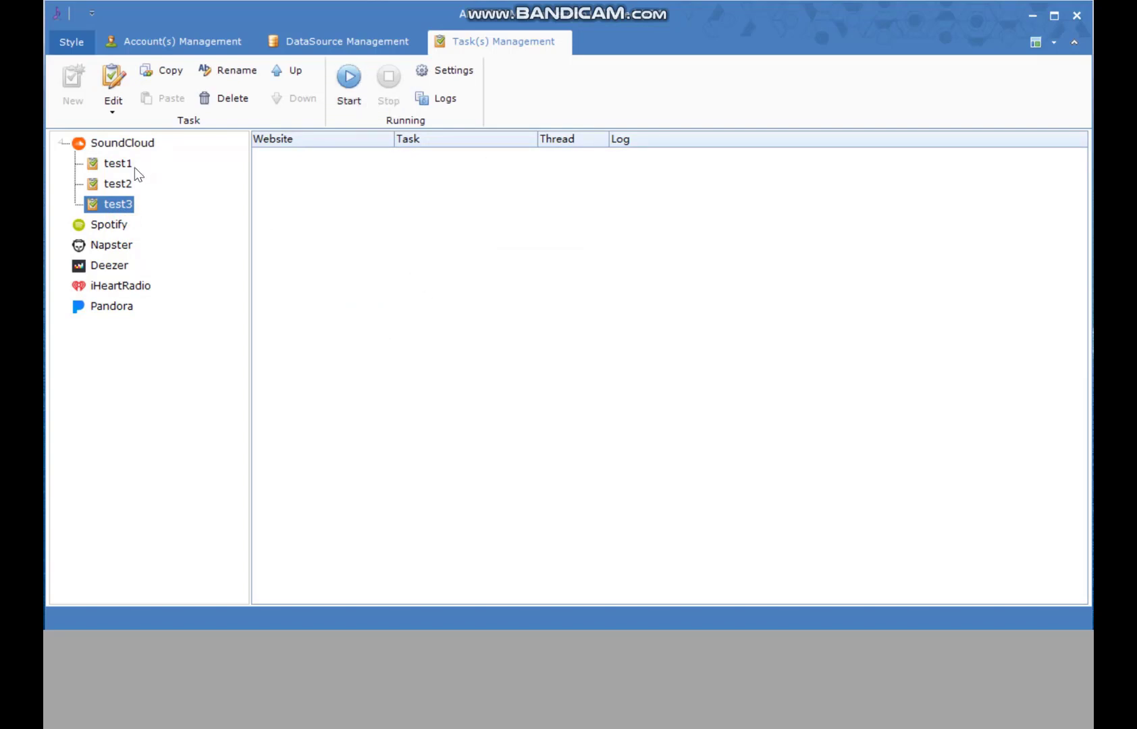
pyautogui.click(122, 145)
# - Create a task named test4 with Manual creation (Advanced) and select its root
pyautogui.click(74, 87)
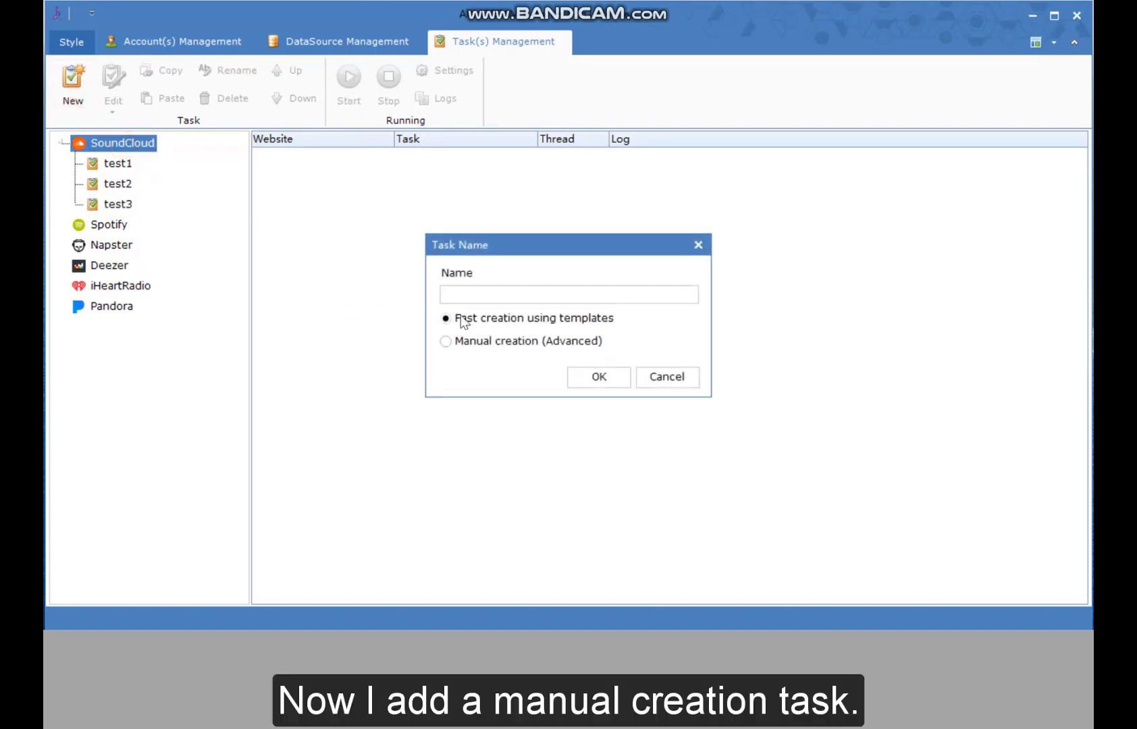
pyautogui.write('test4')
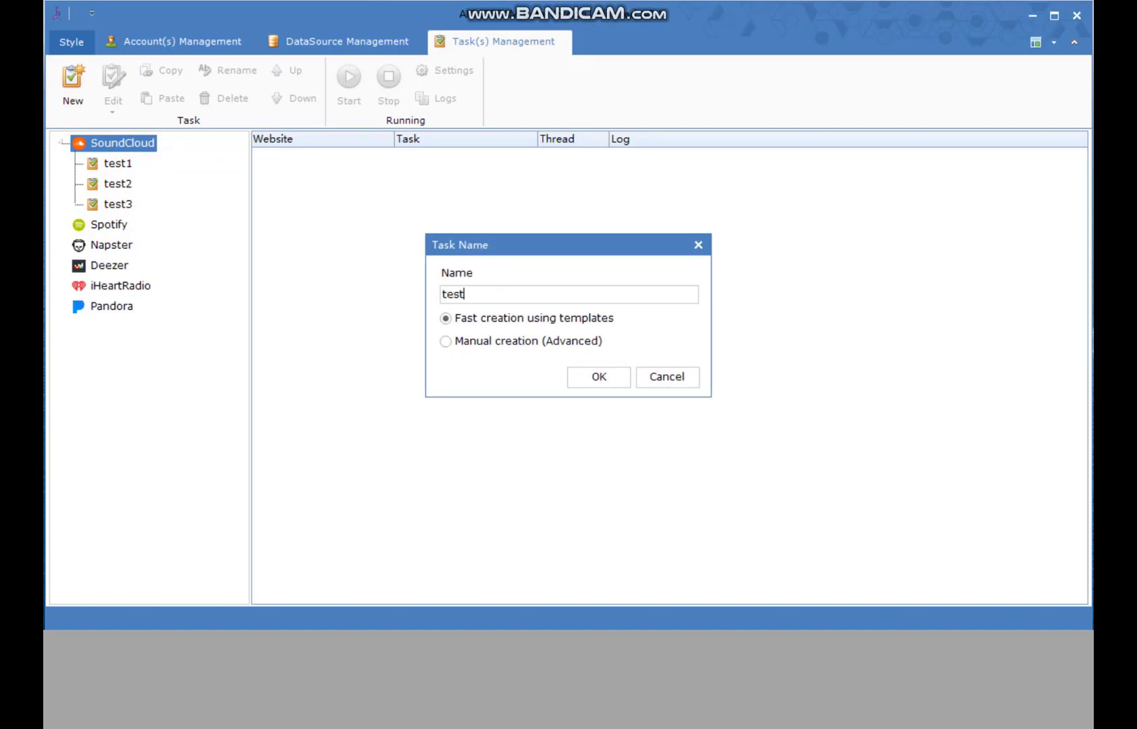
pyautogui.click(489, 340)
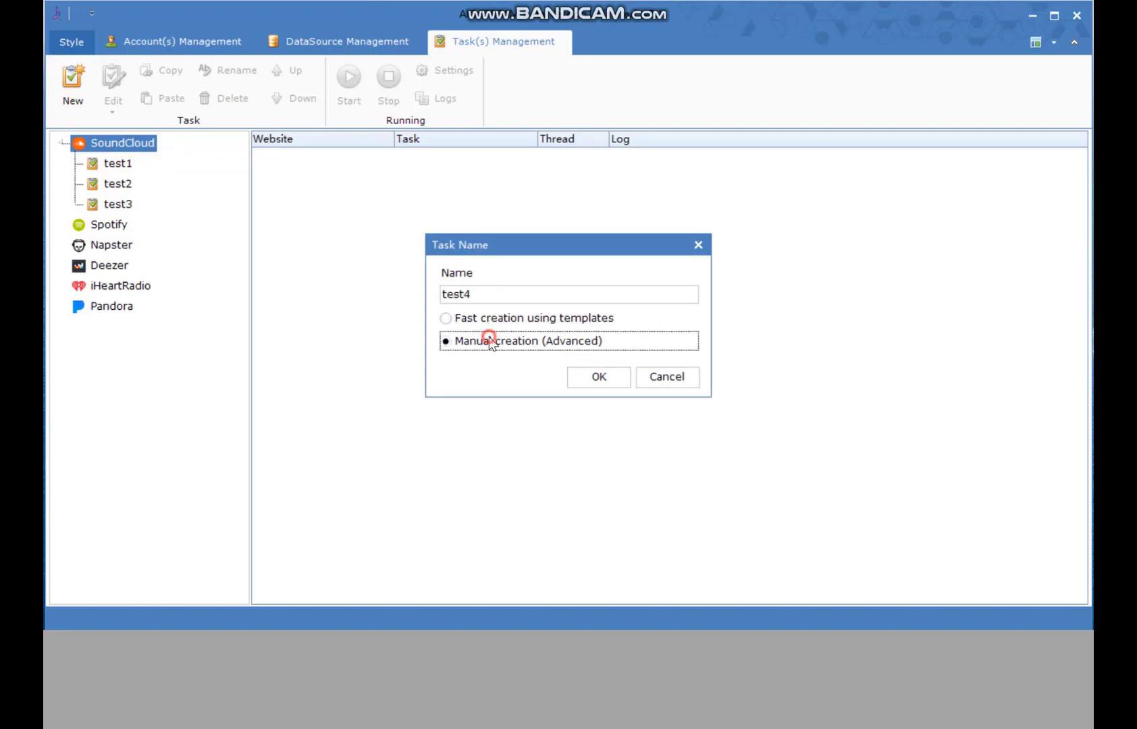
pyautogui.click(592, 376)
pyautogui.click(112, 168)
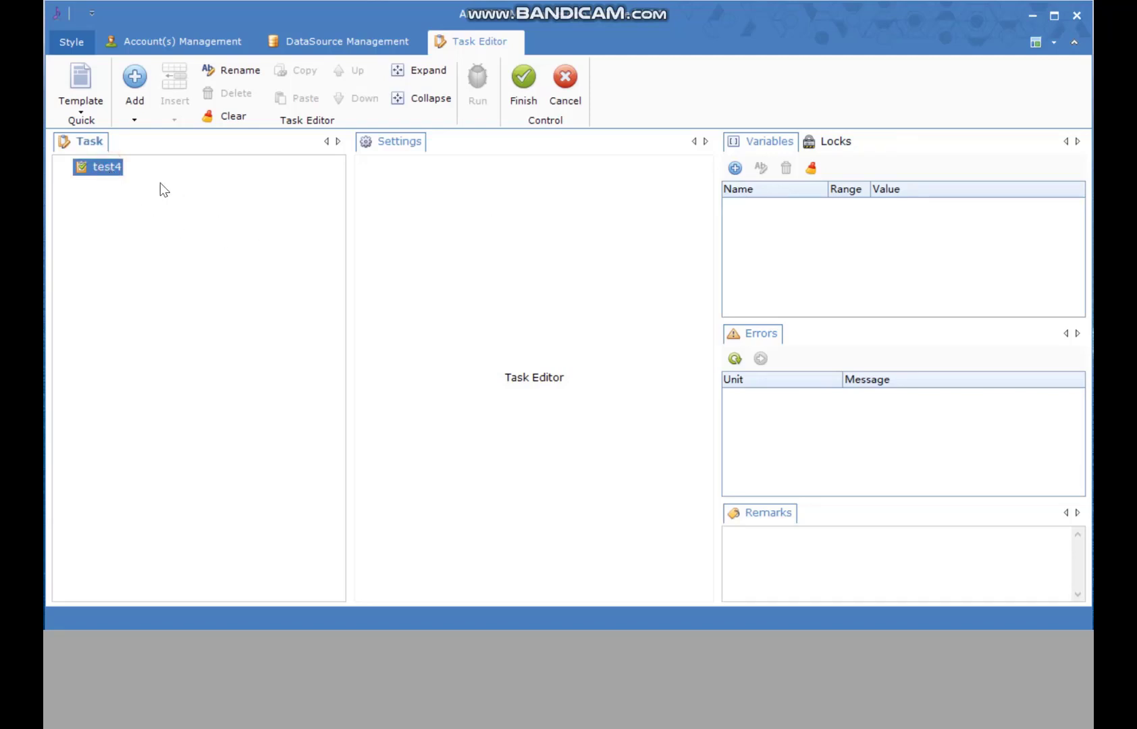
# - Browse test4's Add options (Process Control, Data & Variable, Functional Module), then cancel the editor
pyautogui.rightClick(108, 168)
pyautogui.moveTo(145, 178)
pyautogui.moveTo(307, 178)
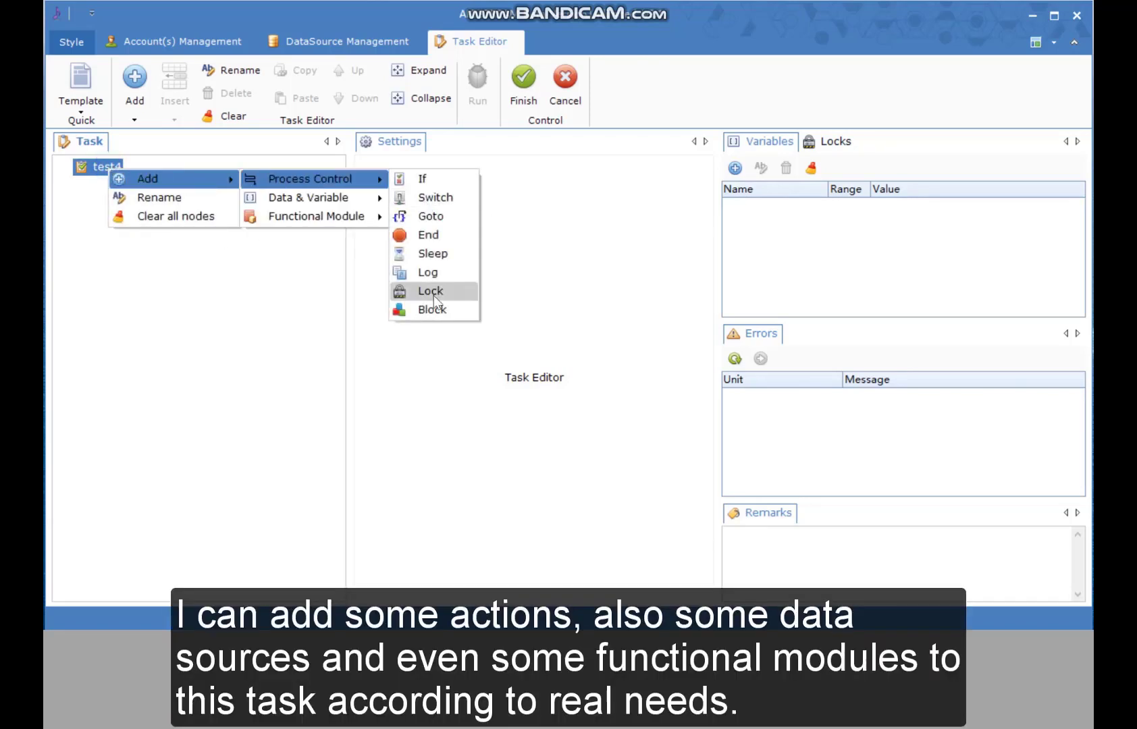
pyautogui.moveTo(368, 197)
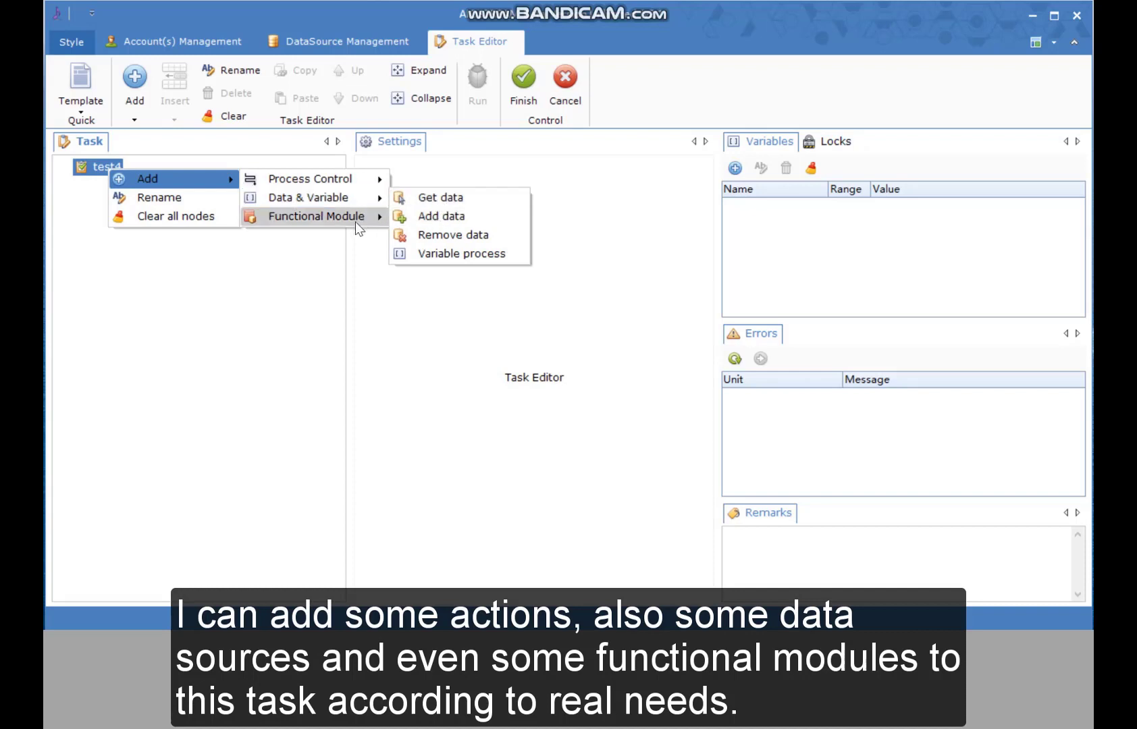
pyautogui.moveTo(355, 221)
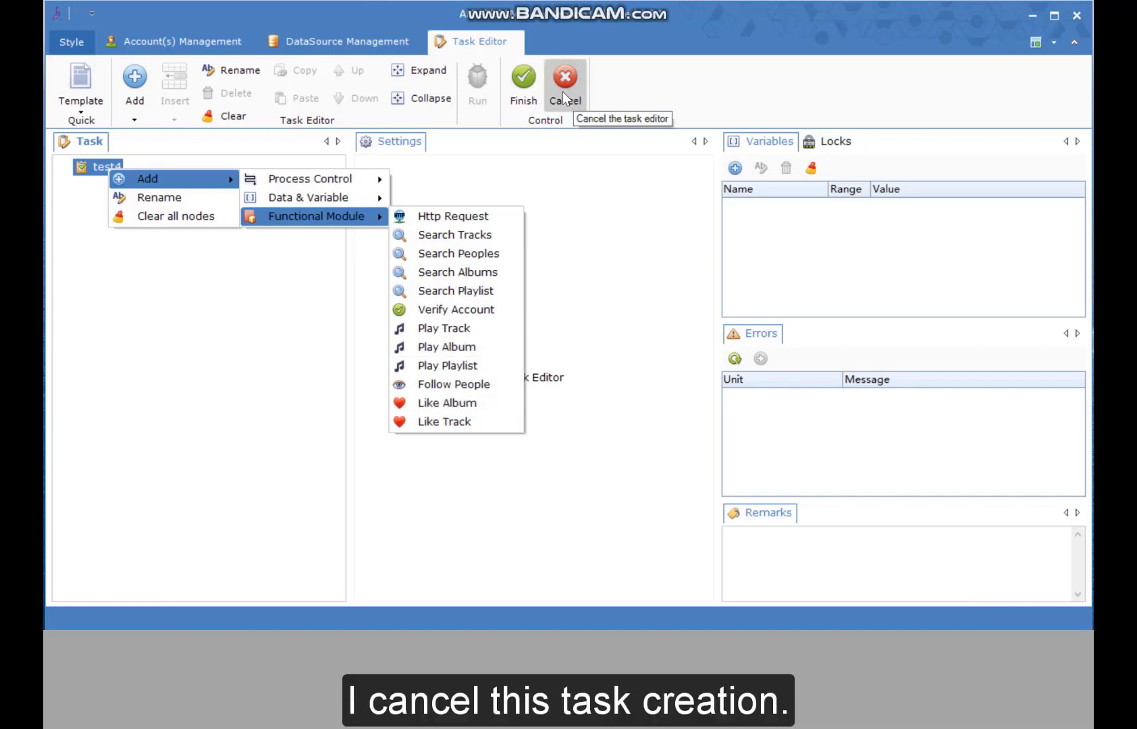
pyautogui.click(563, 91)
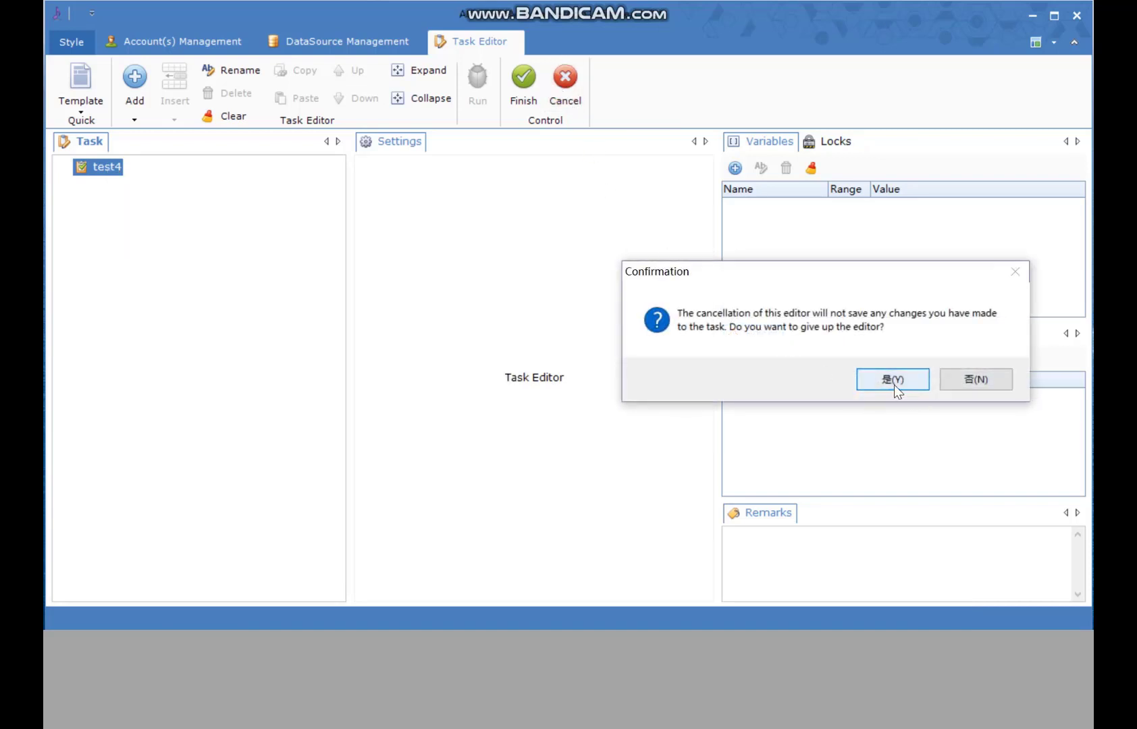
# - Confirm with Yes to discard the test4 task editor changes
pyautogui.click(894, 383)
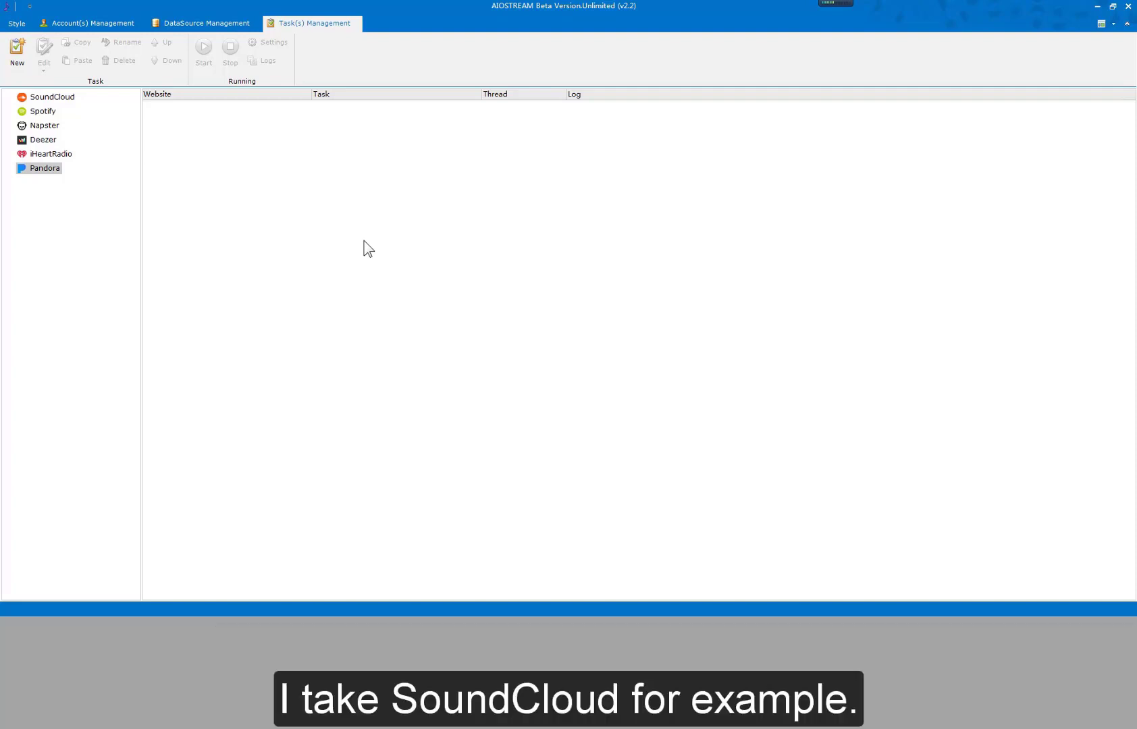
# - Create a new SoundCloud task named 'Play Tracks' using fast creation from templates
pyautogui.click(44, 97)
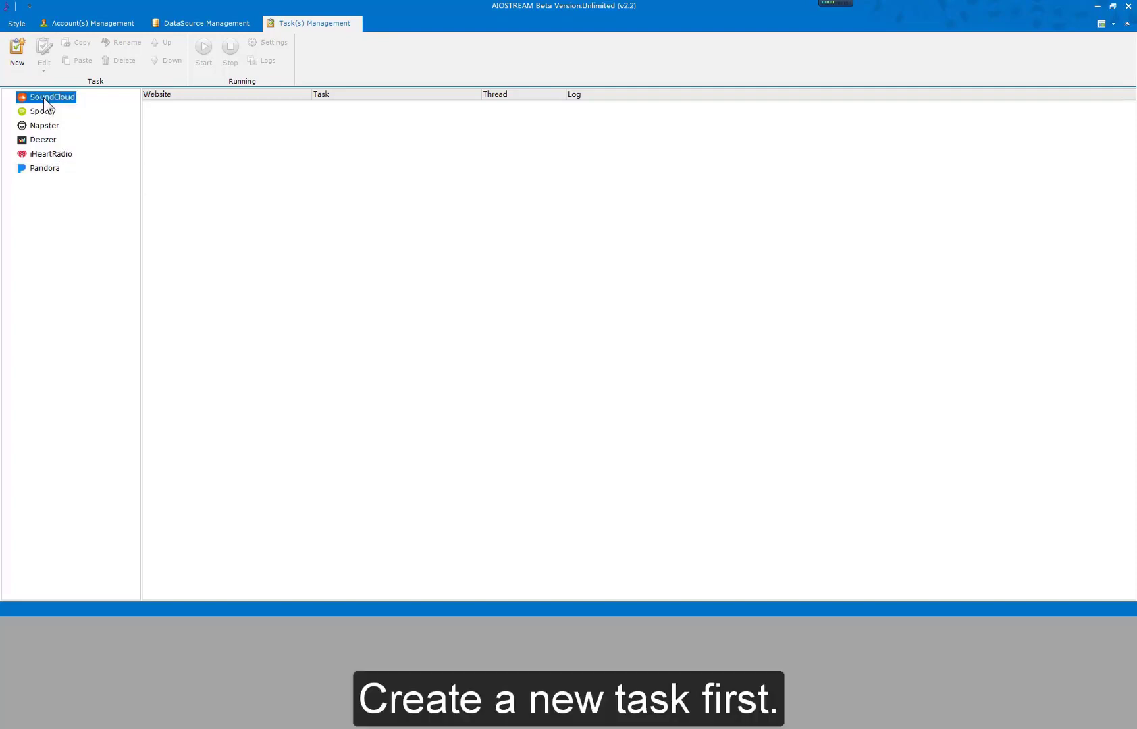
pyautogui.click(20, 55)
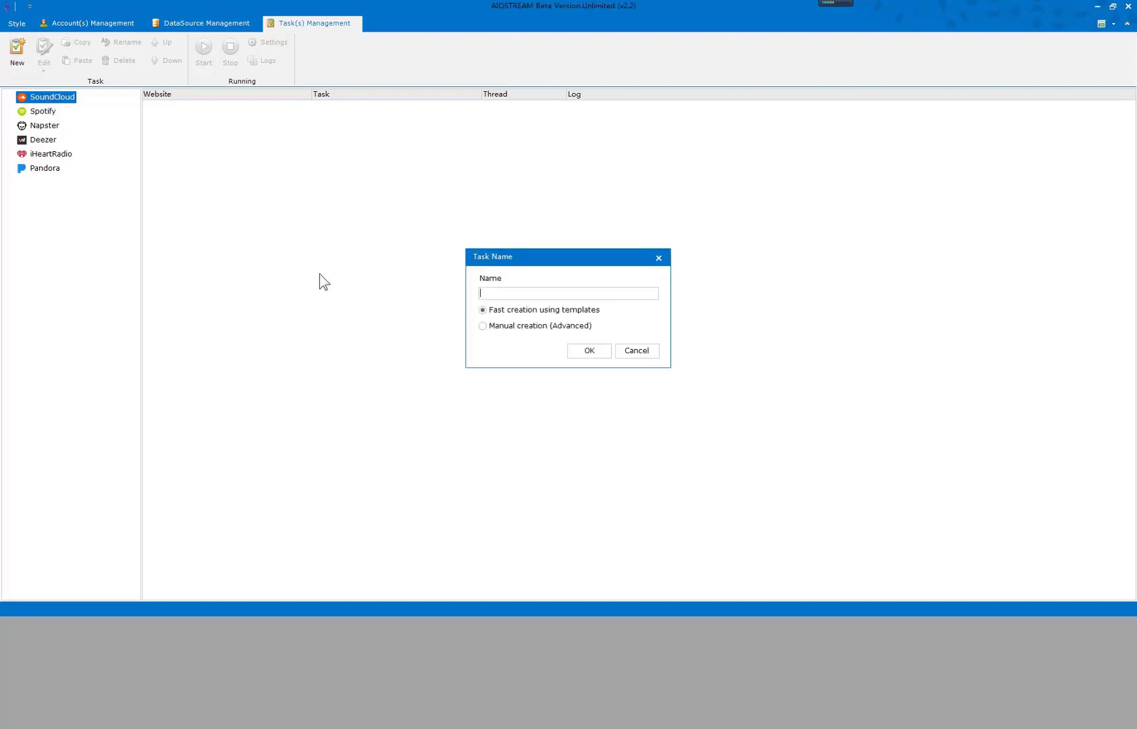
pyautogui.click(500, 293)
pyautogui.write('Play')
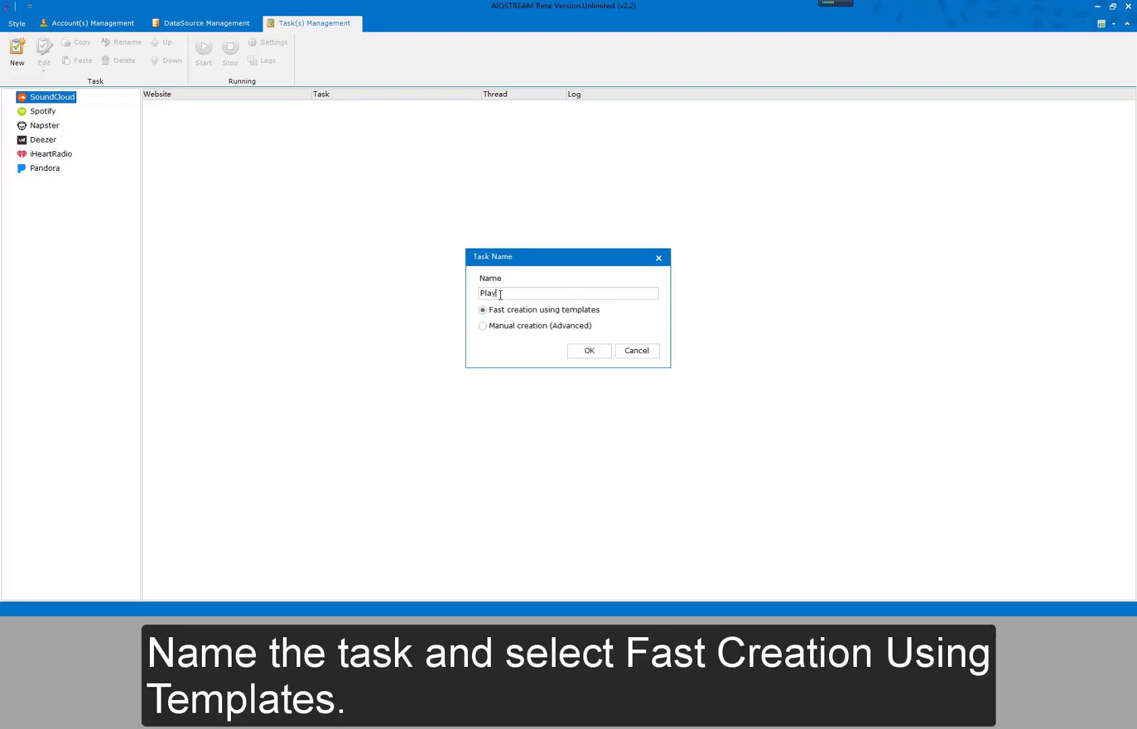
pyautogui.write(' Tracks')
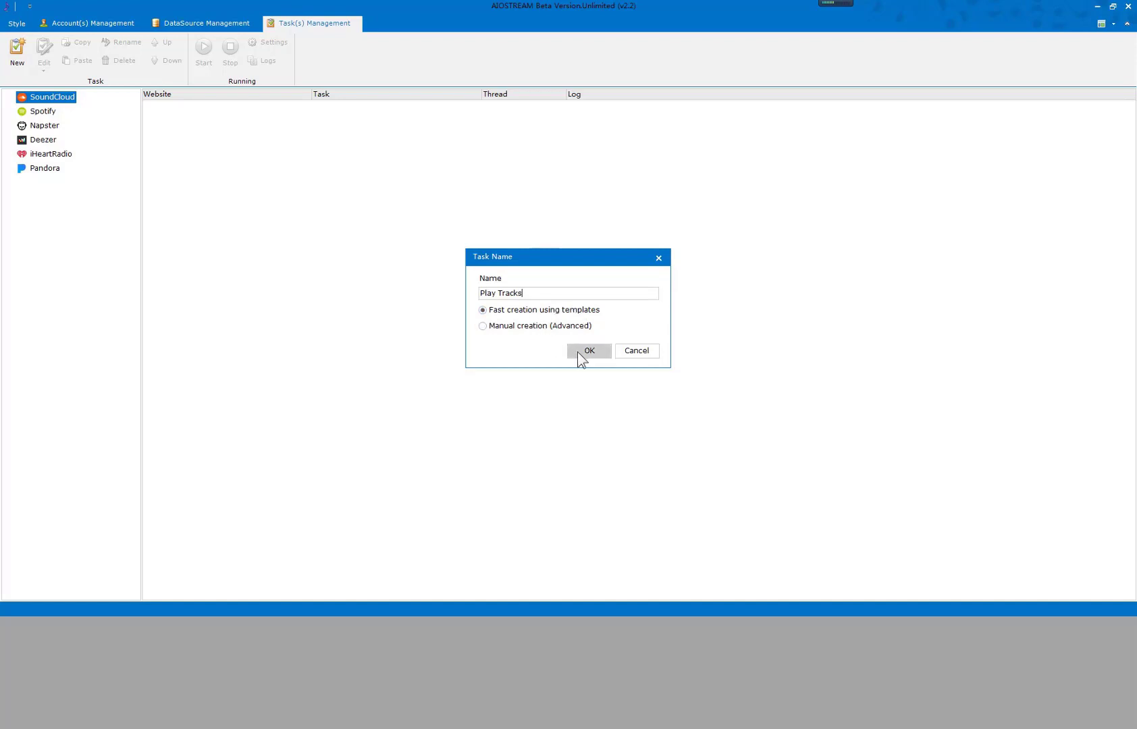
pyautogui.click(585, 353)
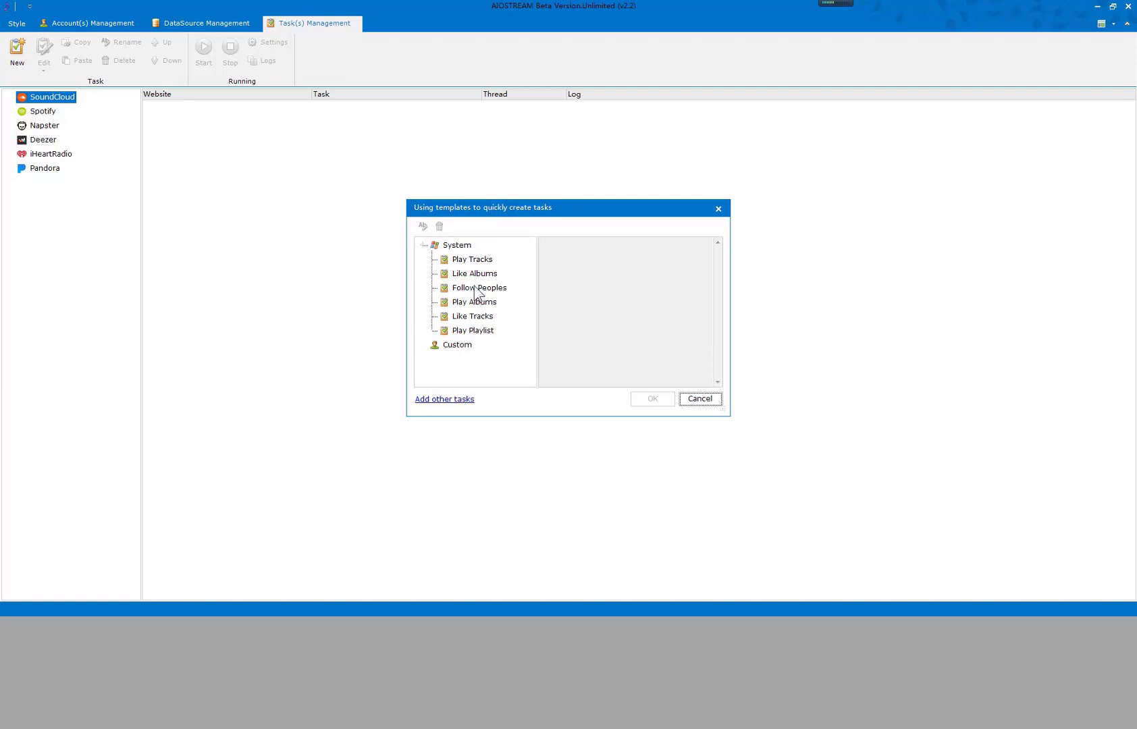
# - Preview the Play Tracks template description, then visit and close the Add other tasks page
pyautogui.click(473, 262)
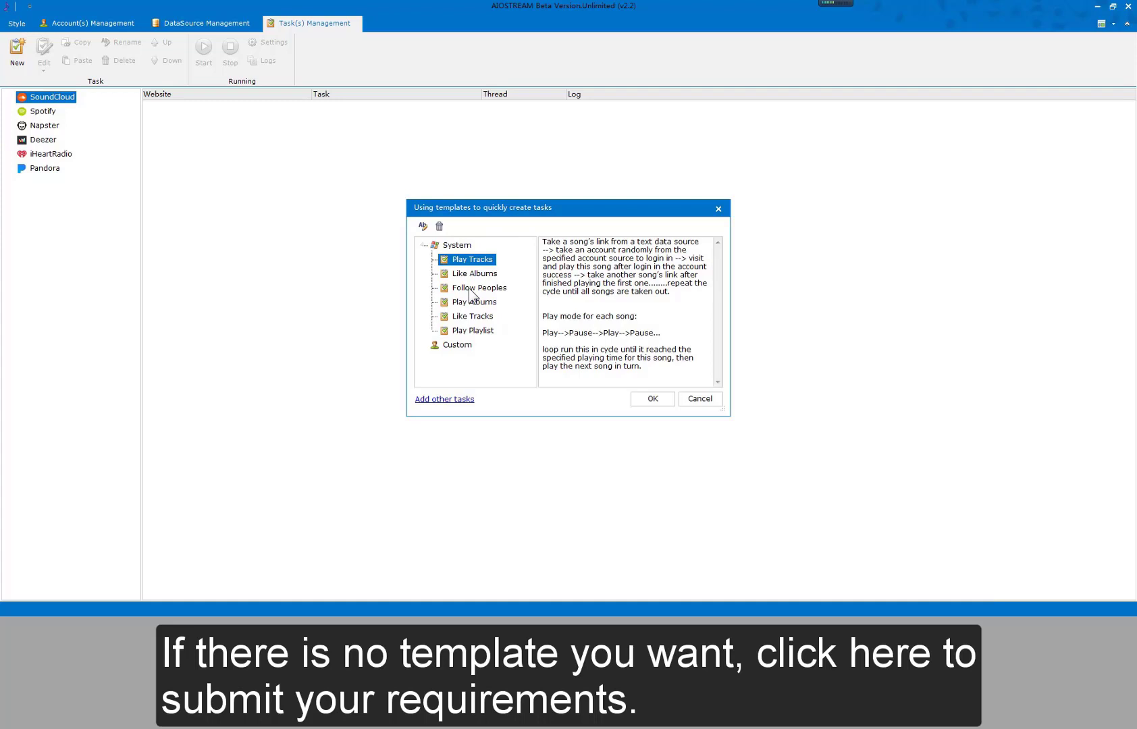
pyautogui.click(447, 399)
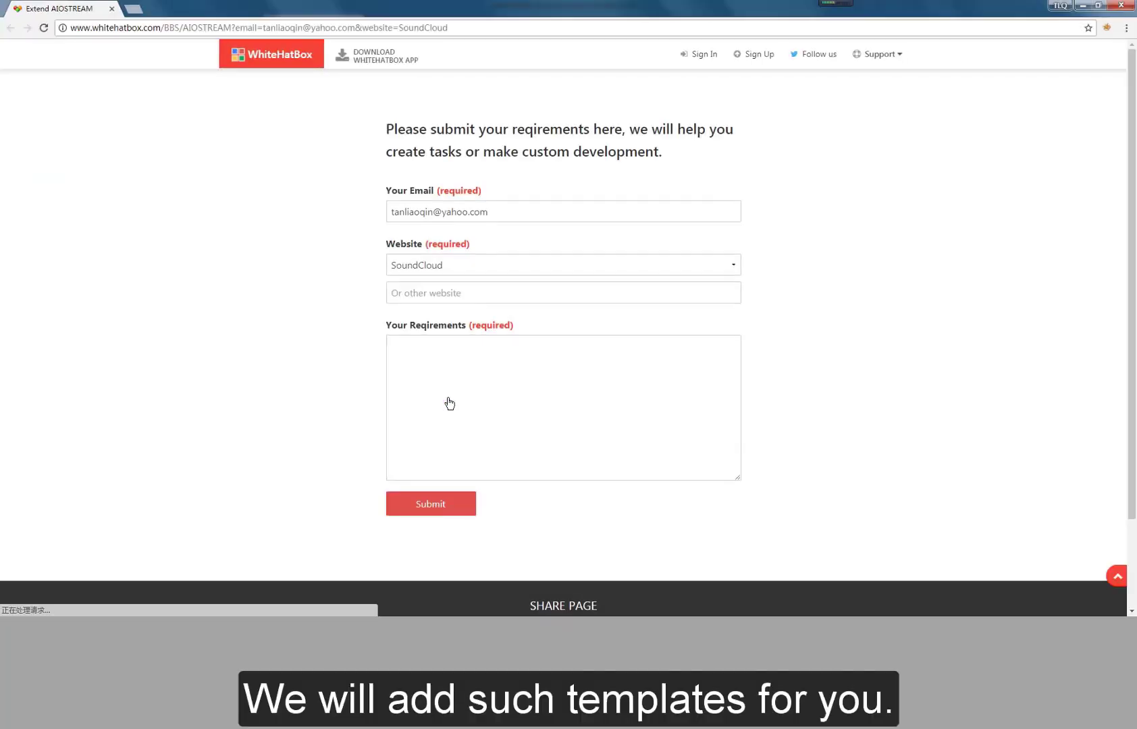
pyautogui.click(456, 381)
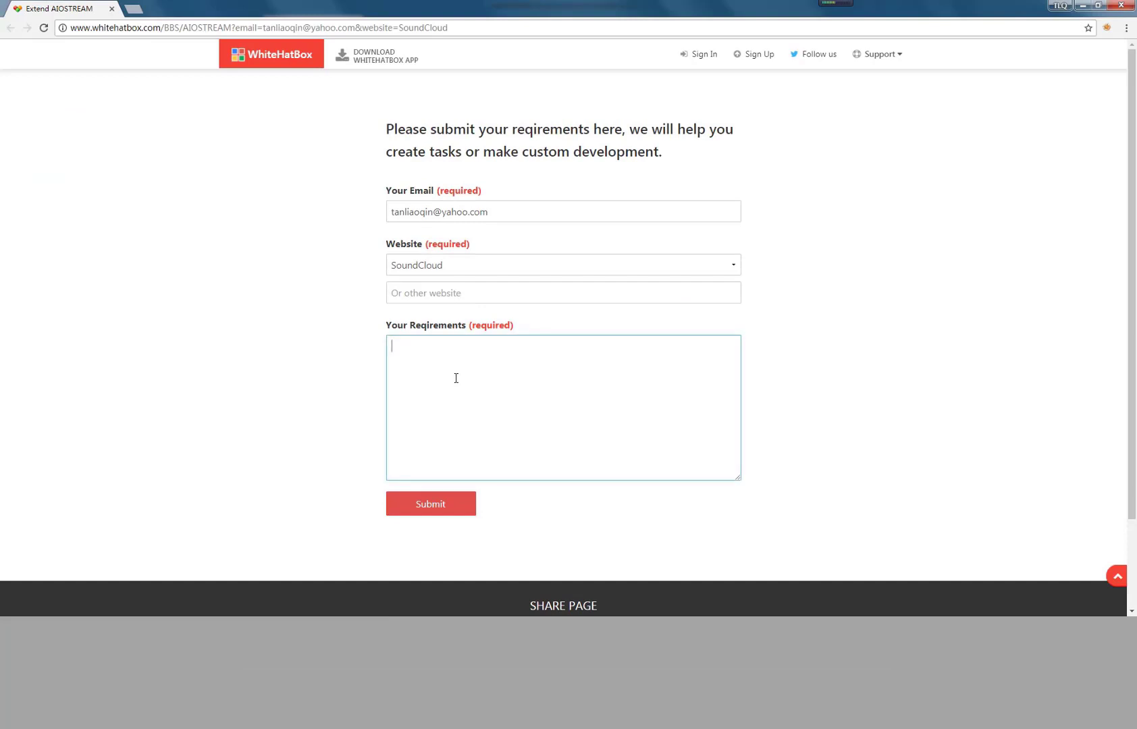
pyautogui.click(1128, 6)
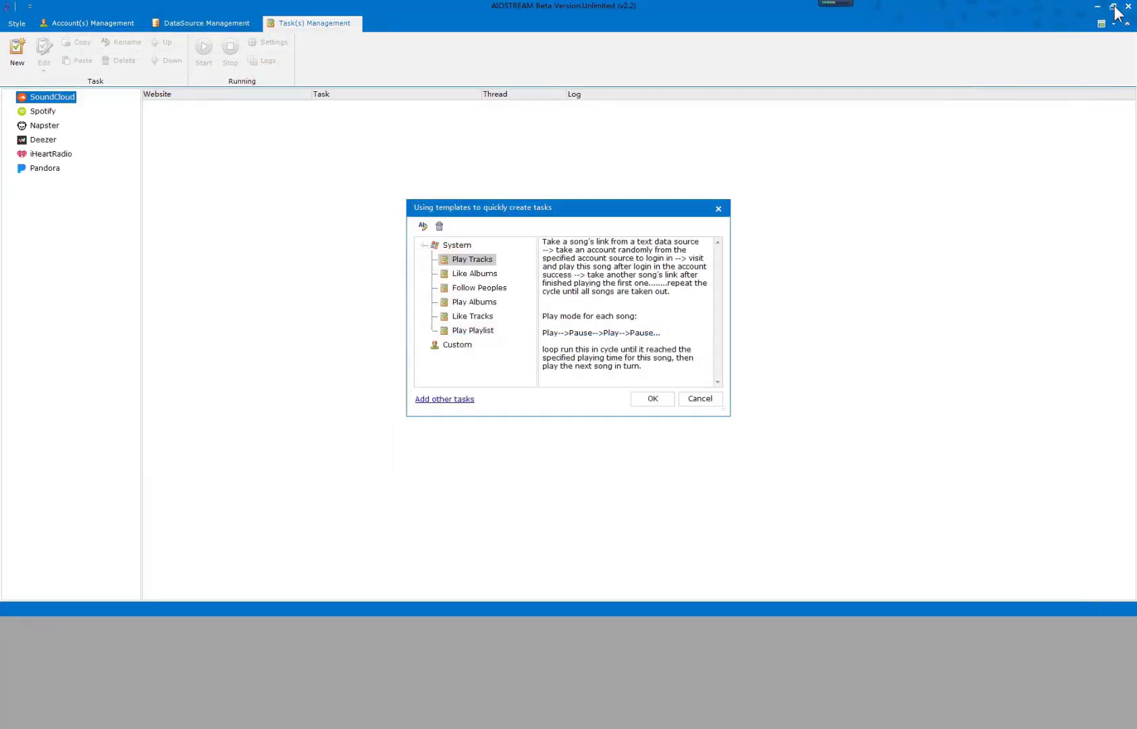
# - Choose the Play Tracks template under System and create the task from it
pyautogui.click(485, 262)
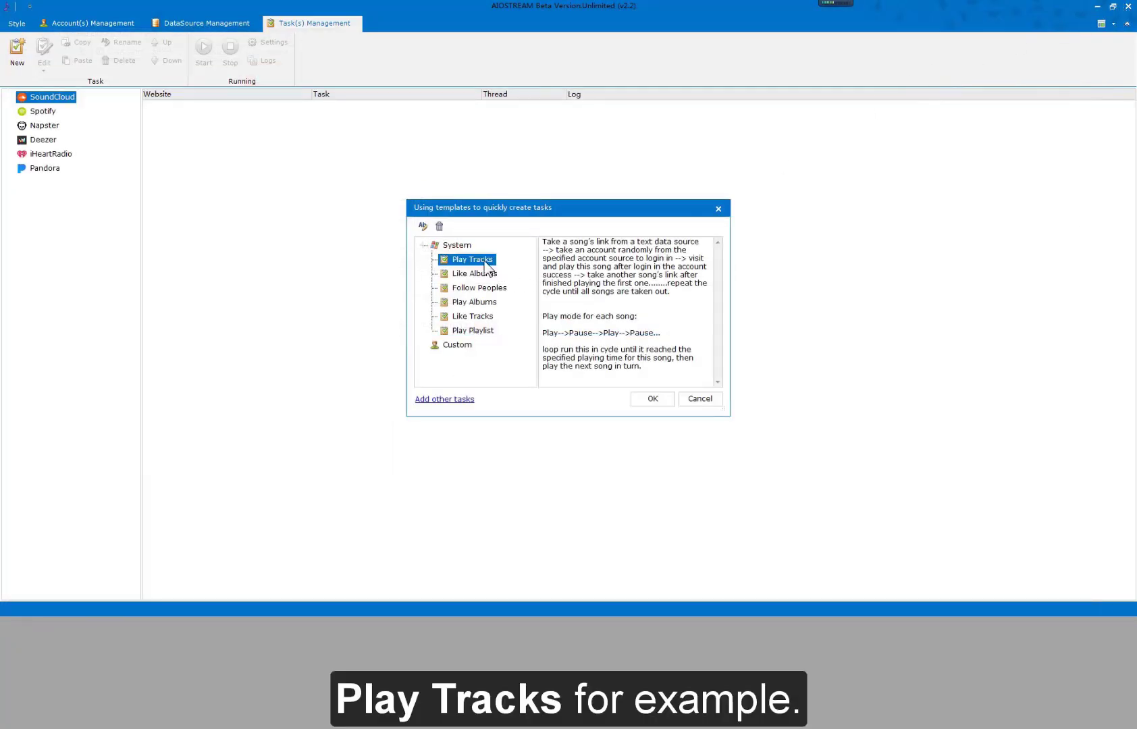
pyautogui.click(650, 399)
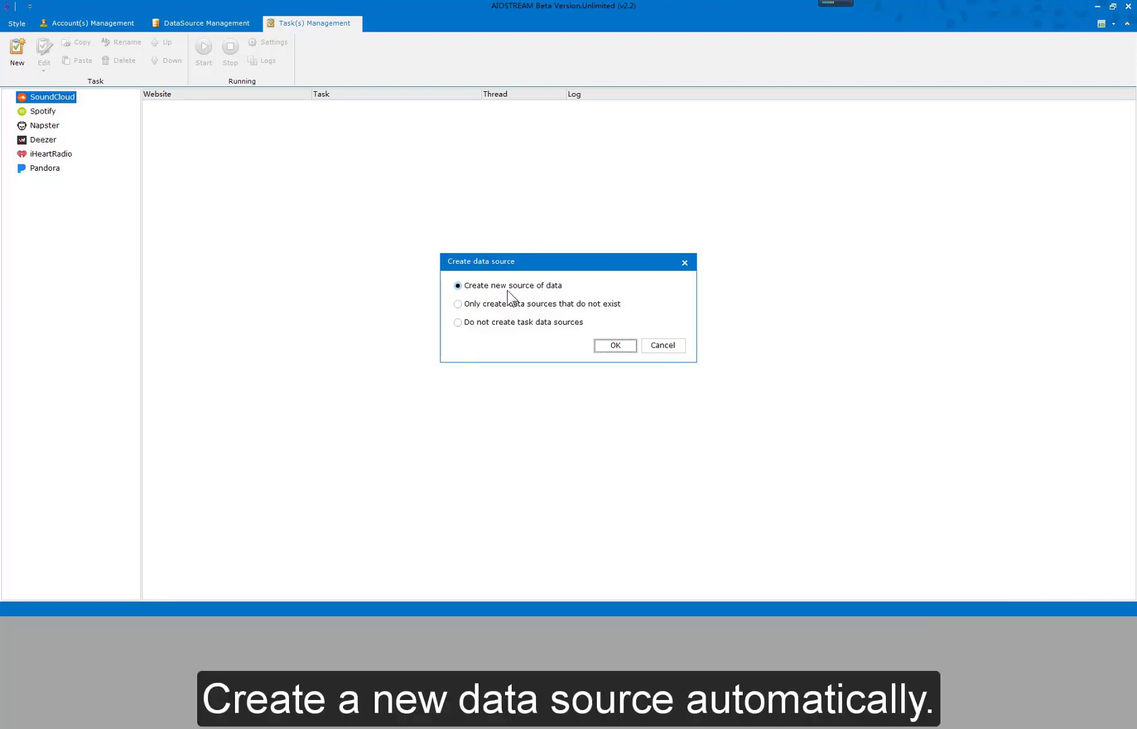
# - Choose 'Create new source of data' in the Create data source dialog and confirm
pyautogui.click(507, 291)
pyautogui.click(514, 306)
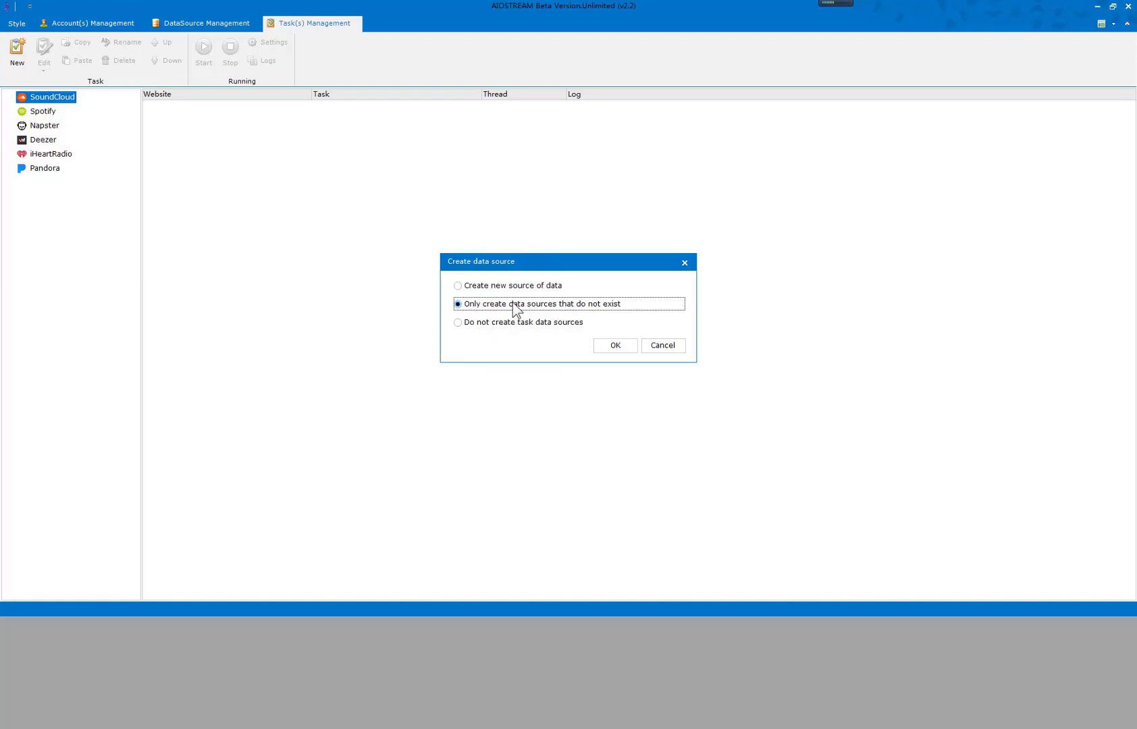
pyautogui.click(513, 323)
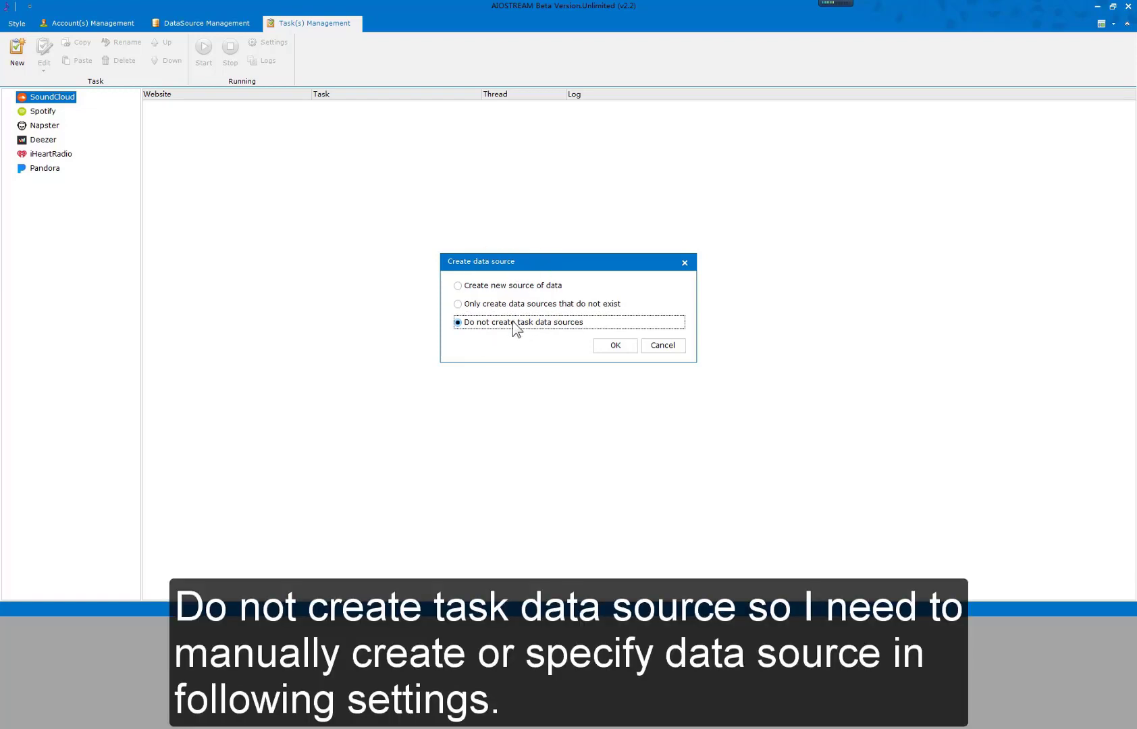
pyautogui.click(513, 323)
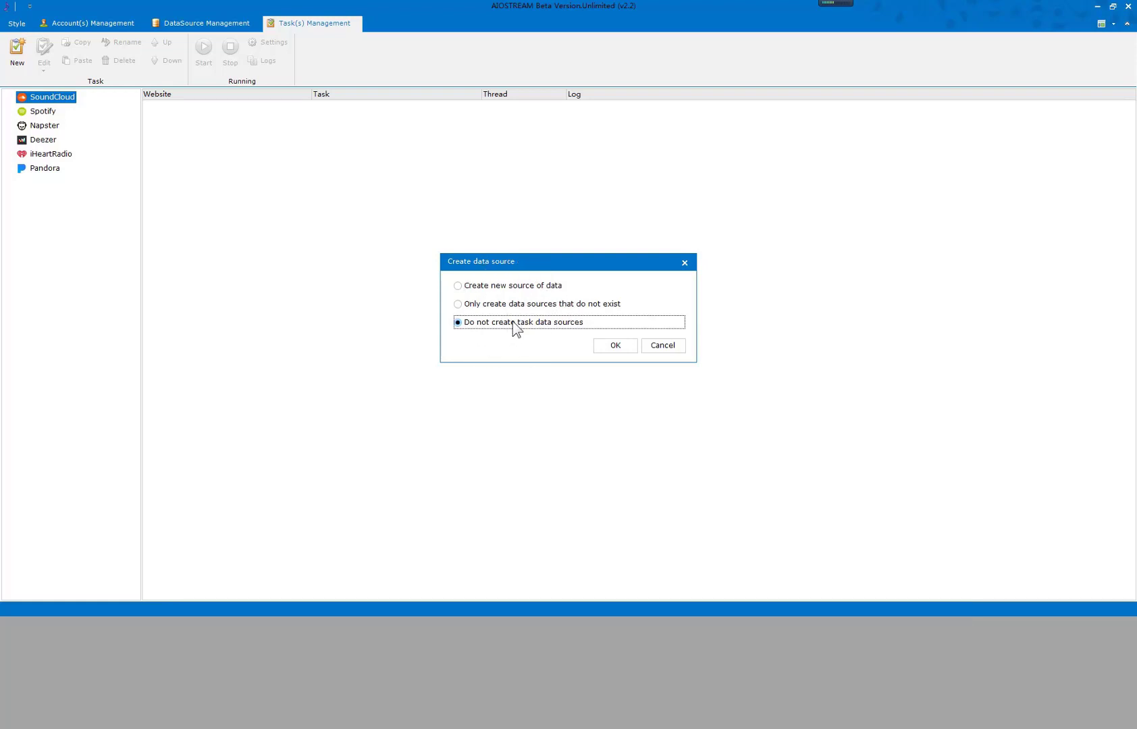
pyautogui.click(518, 291)
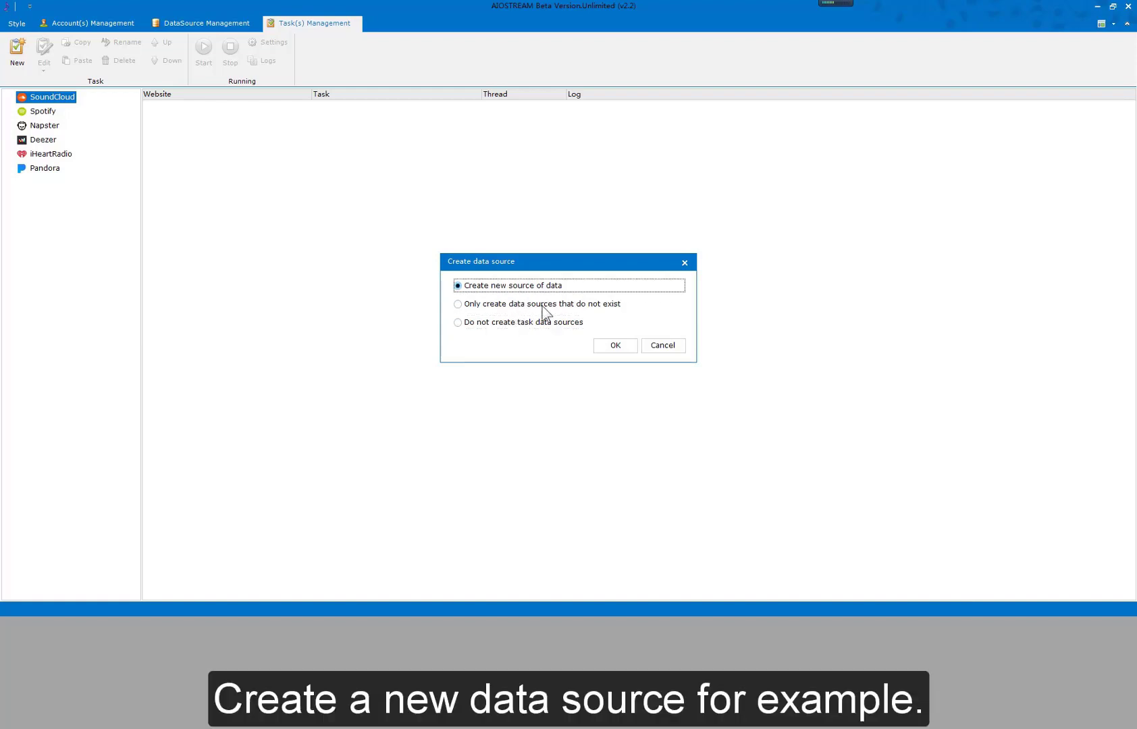
pyautogui.click(610, 351)
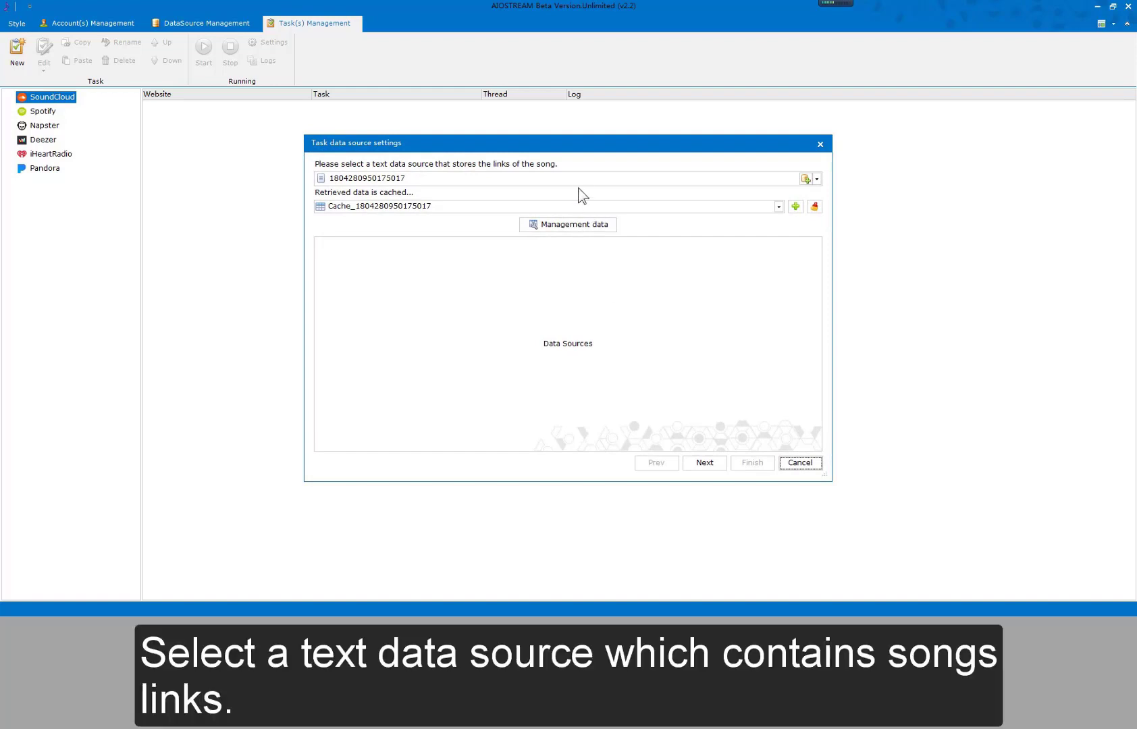
# - Browse the song-link source options and paste a SoundCloud song link into the data source
pyautogui.click(575, 178)
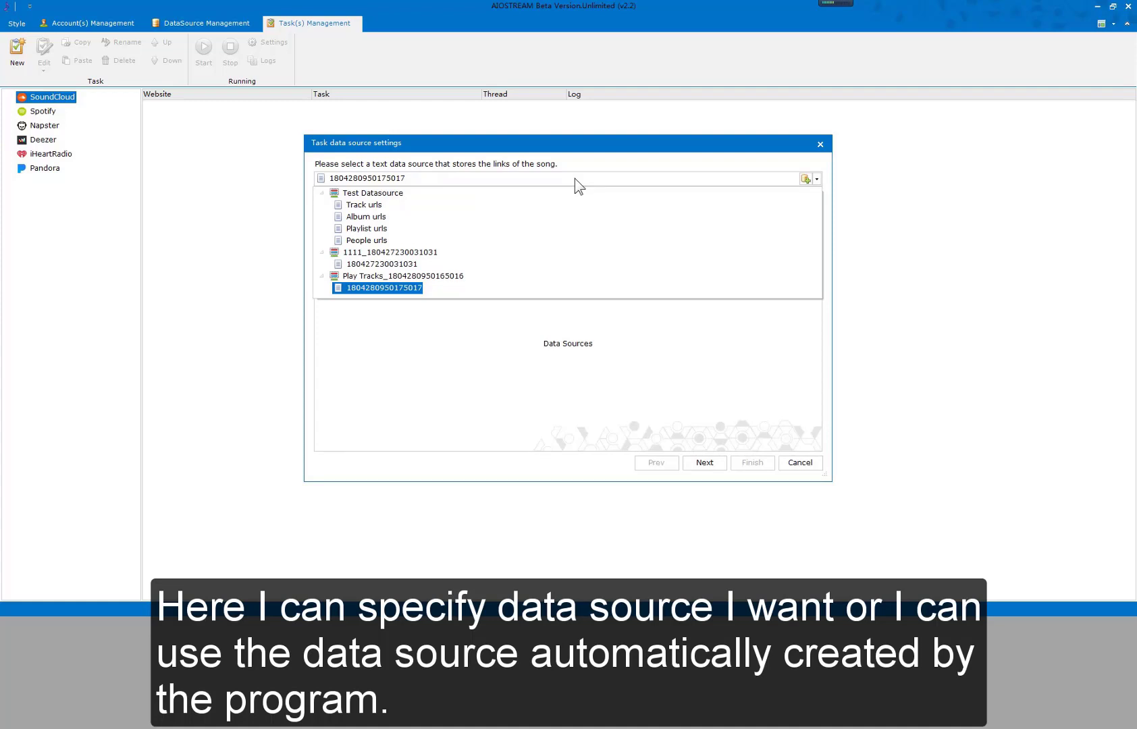
pyautogui.click(803, 180)
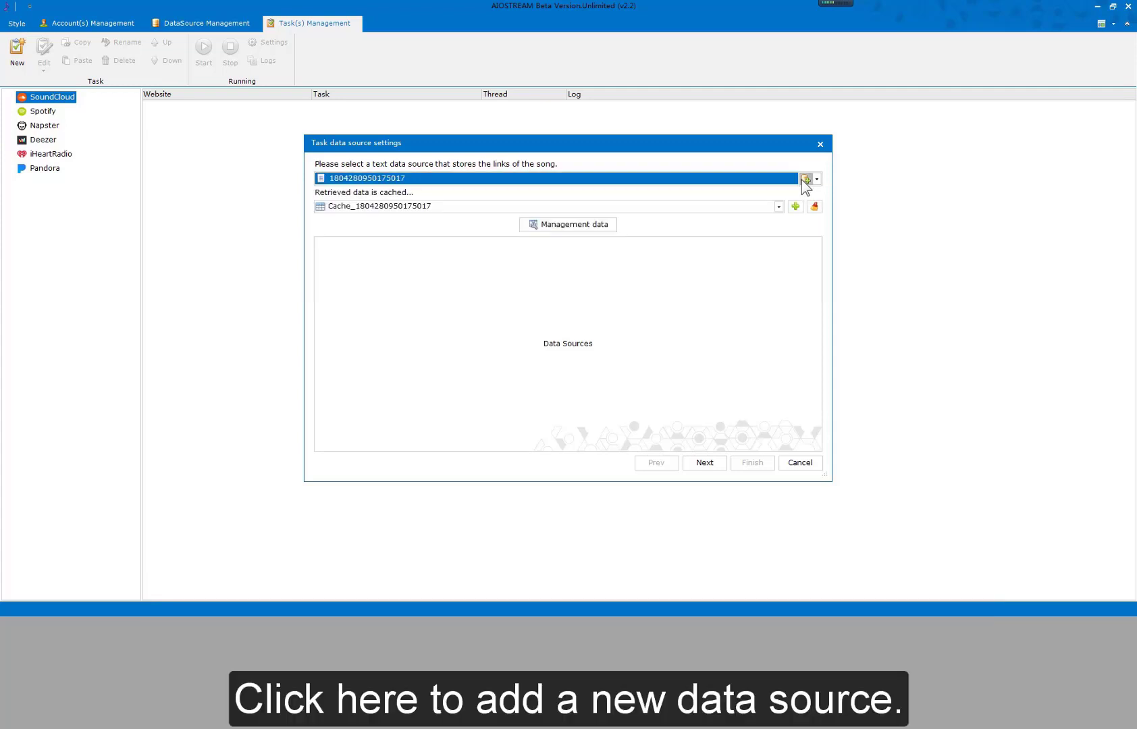
pyautogui.click(804, 179)
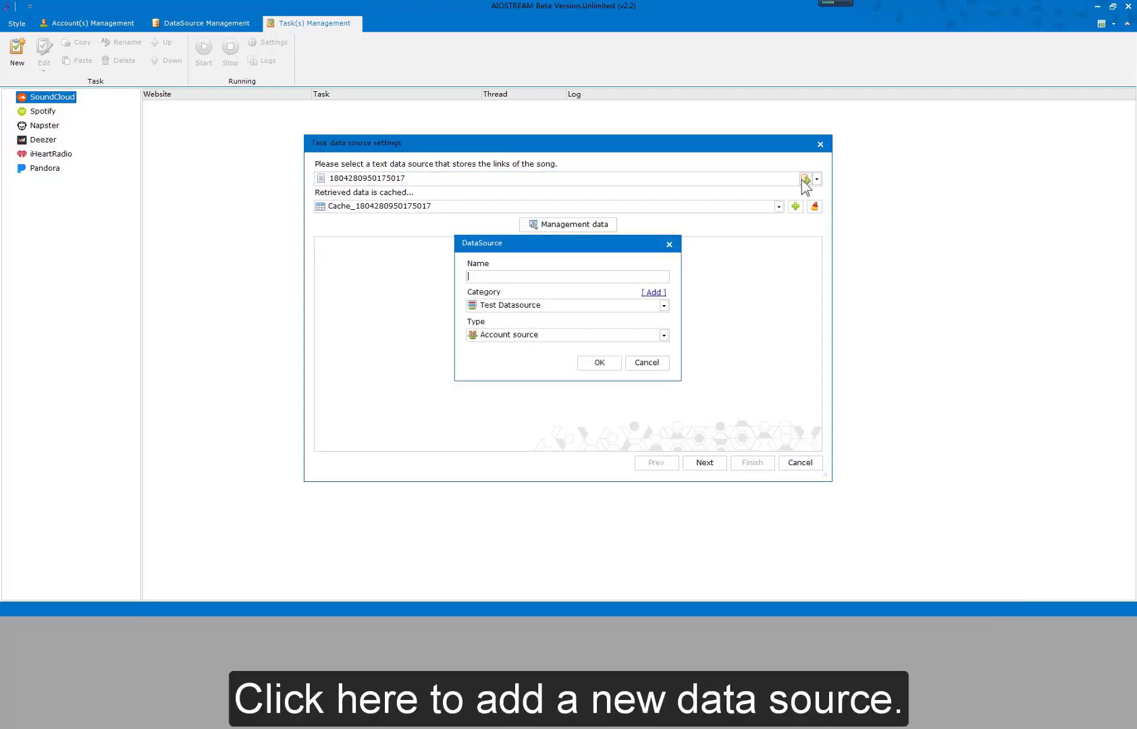
pyautogui.click(647, 364)
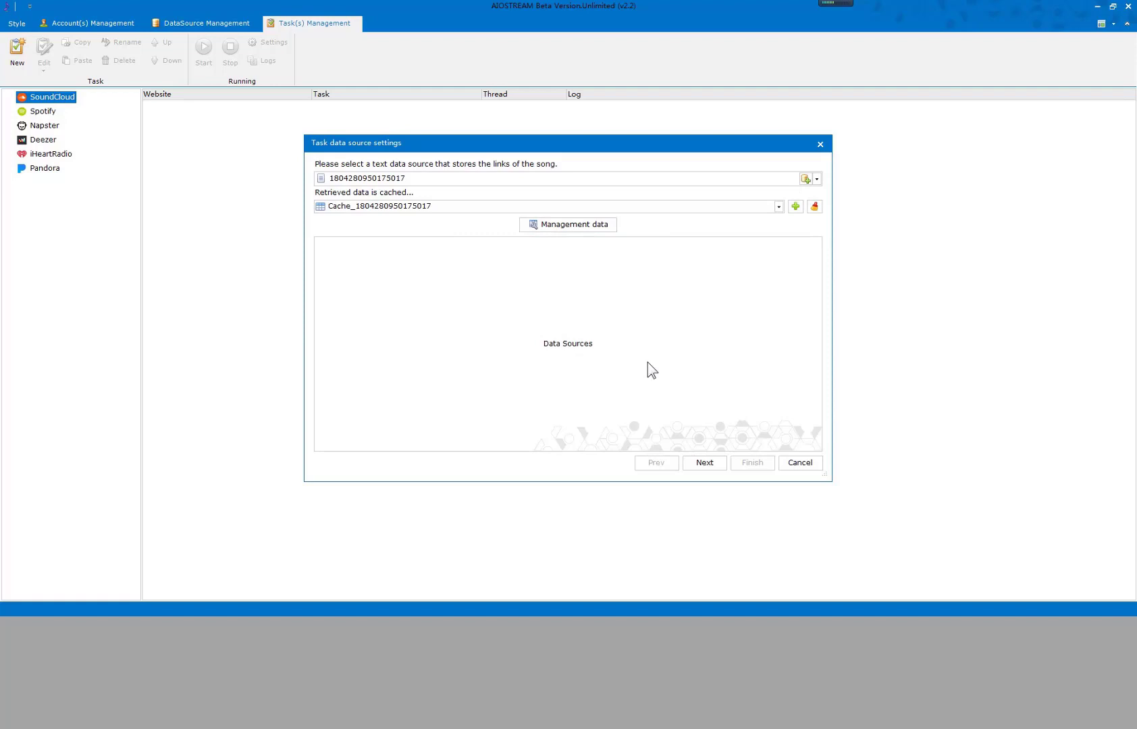
pyautogui.click(567, 222)
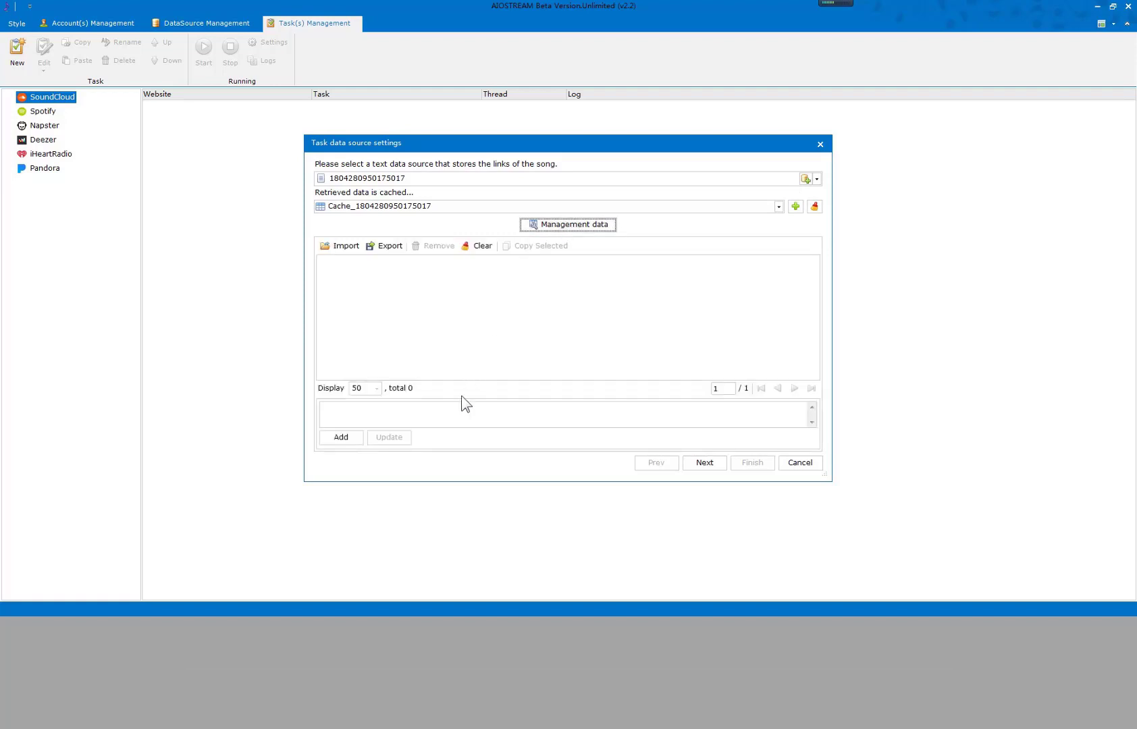
pyautogui.click(460, 414)
pyautogui.write('https://soundcloud.com/williamgoodofficial/queen-somebody-to-love-stripped')
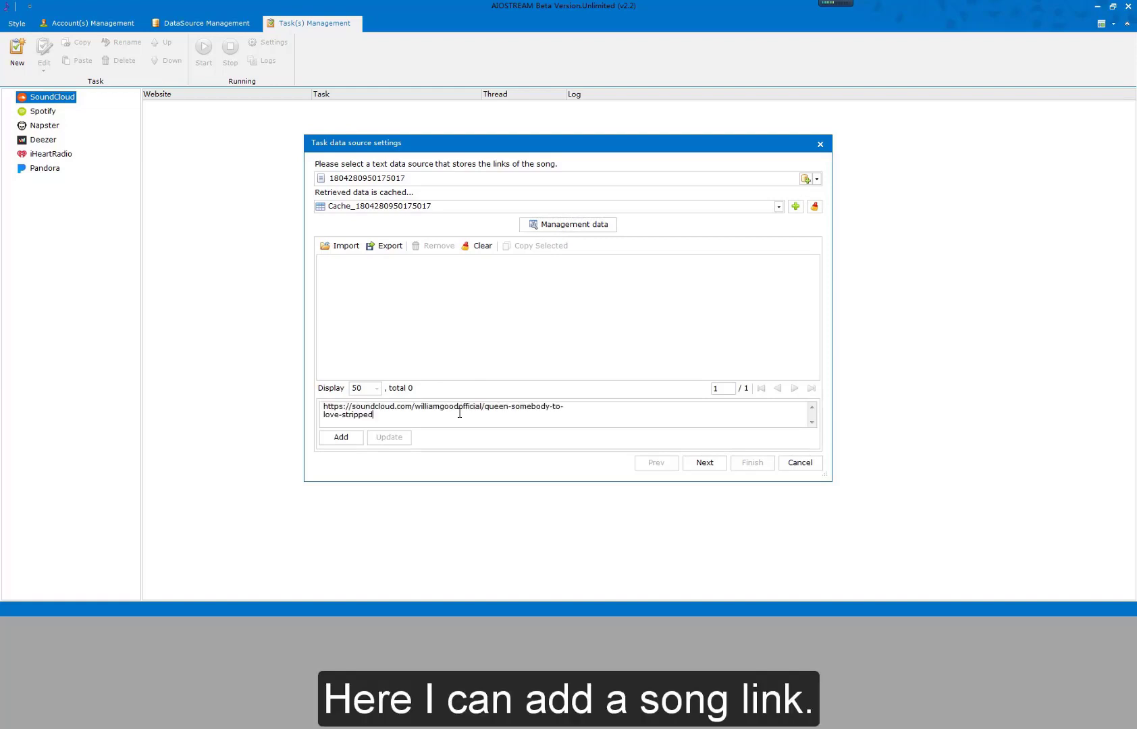
pyautogui.click(347, 440)
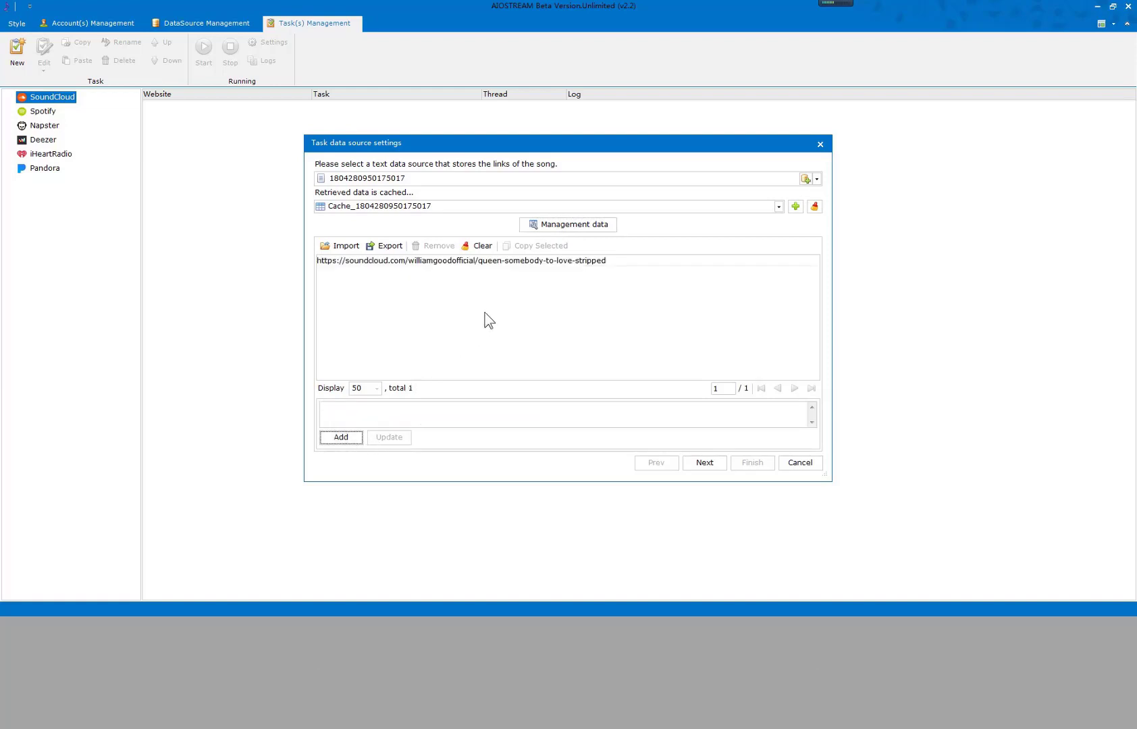
# - Set the song-link source to Track urls cached in Cache and list its 27 links
pyautogui.click(532, 180)
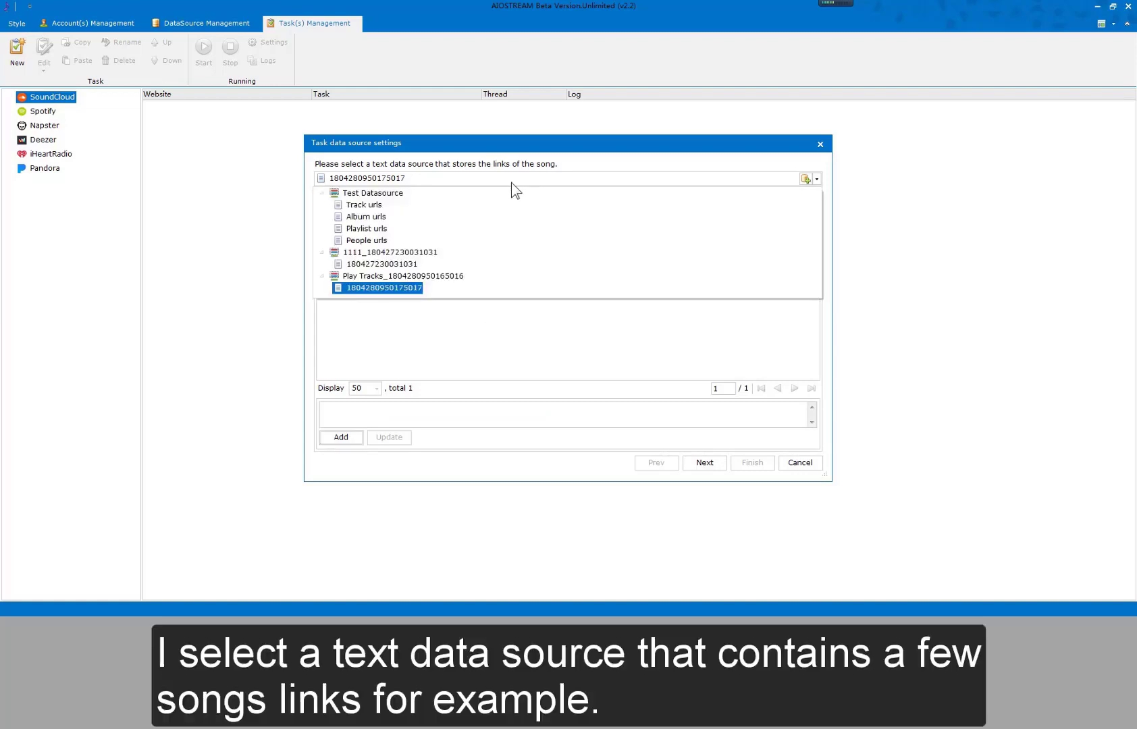
pyautogui.click(388, 205)
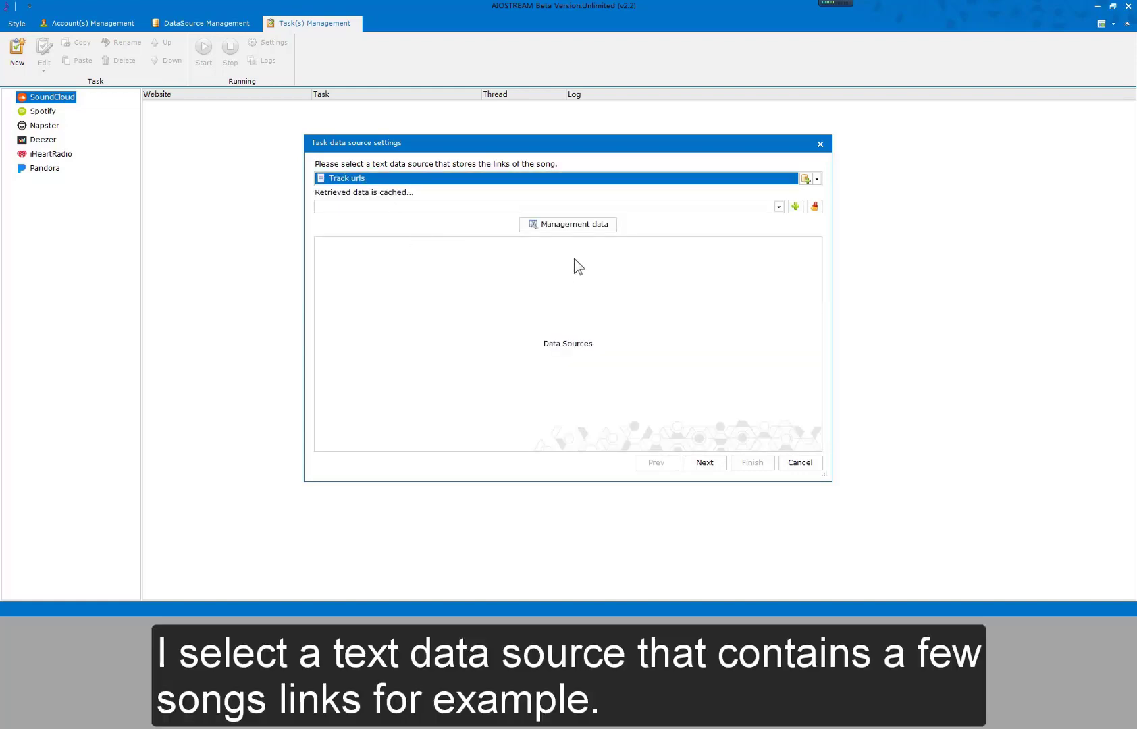
pyautogui.click(546, 206)
pyautogui.click(500, 220)
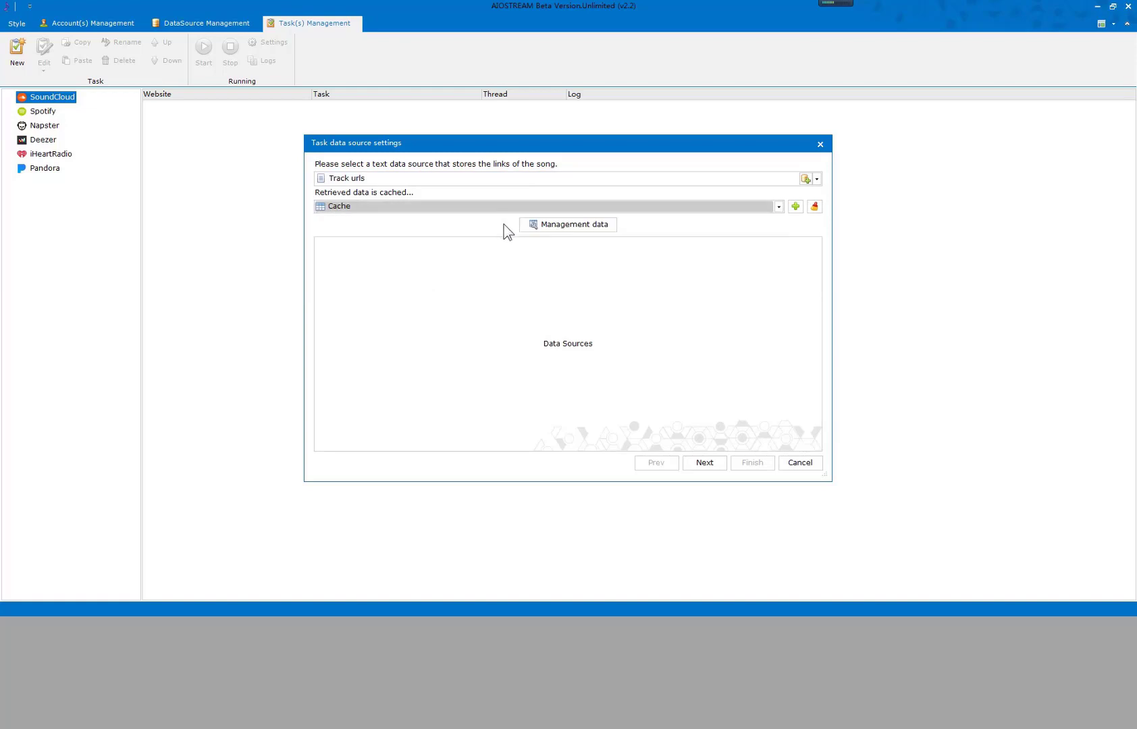
pyautogui.click(570, 227)
pyautogui.click(571, 226)
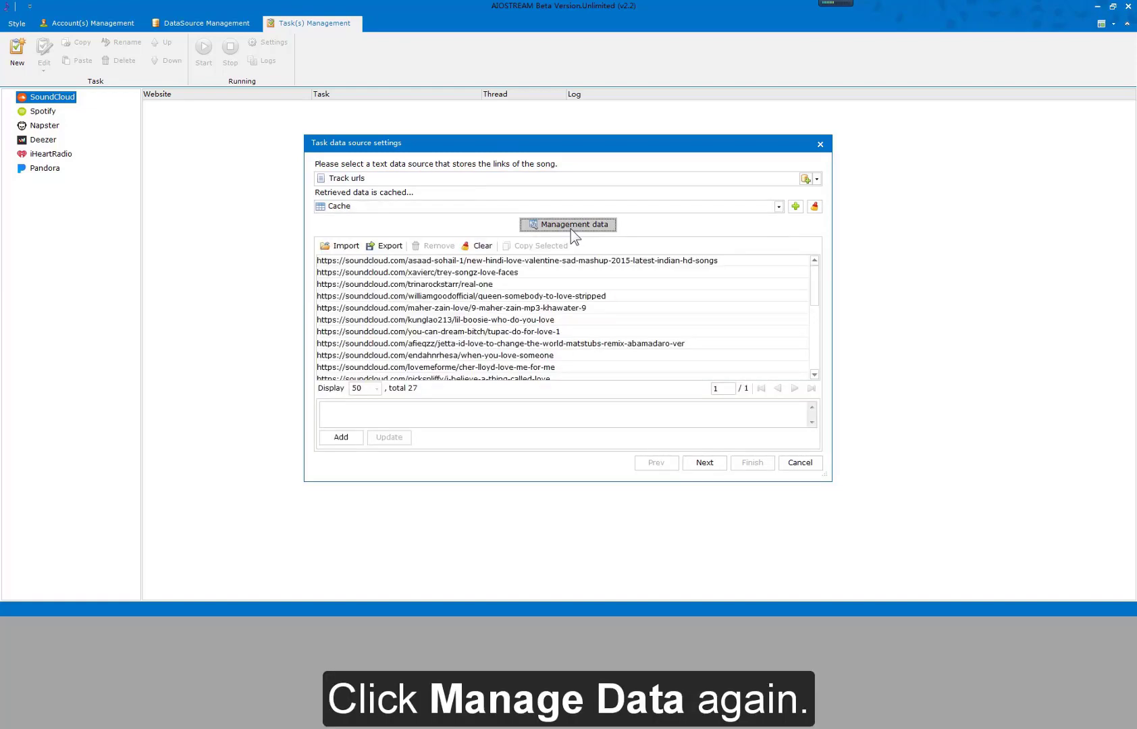
pyautogui.moveTo(567, 274); pyautogui.dragTo(569, 332)
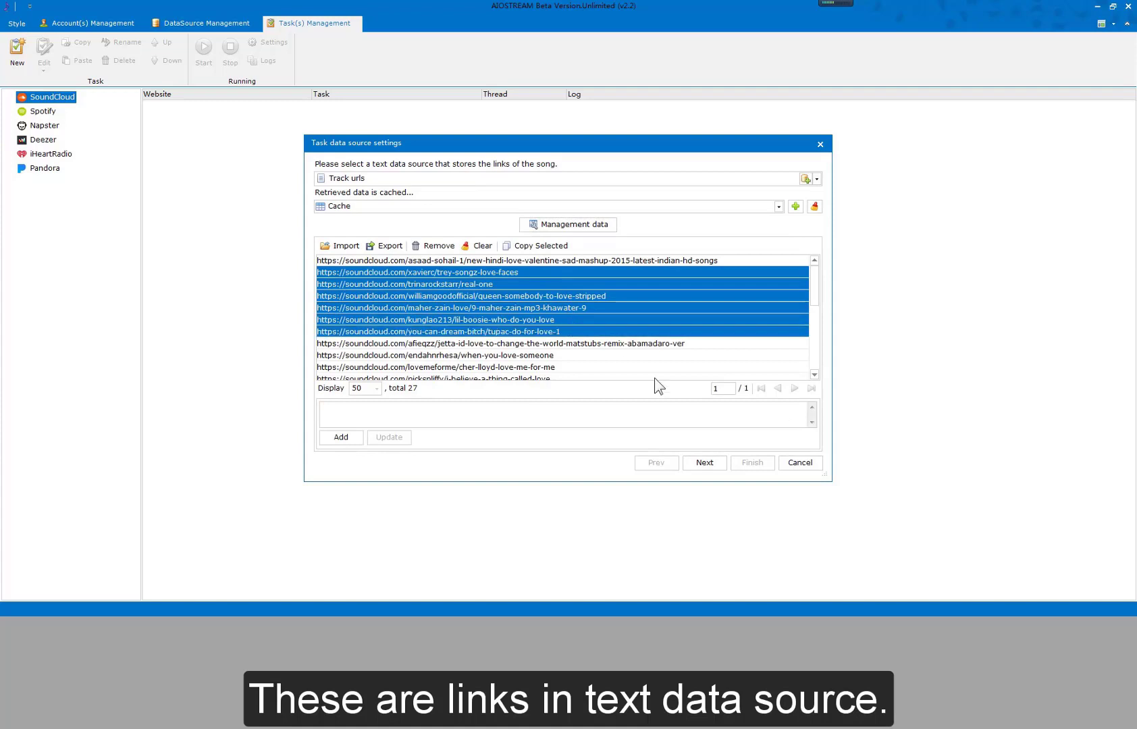
# - Keep the default account data source, tick the single user account, save it, and finish
pyautogui.click(704, 464)
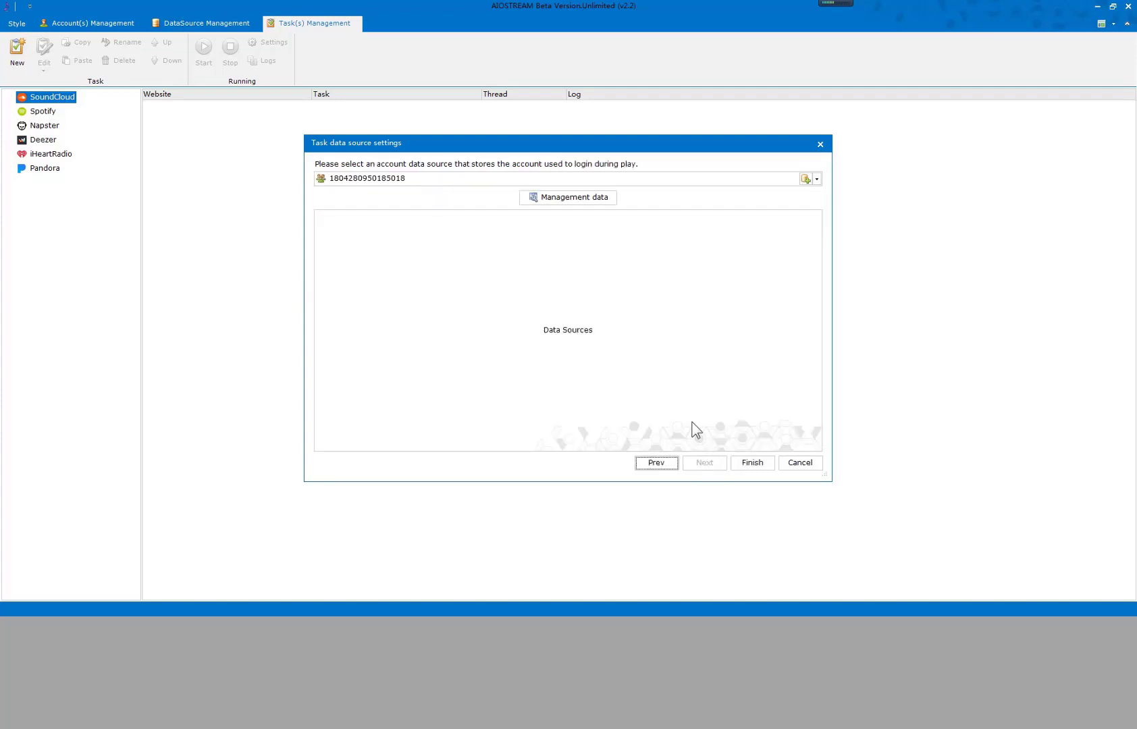
pyautogui.click(475, 178)
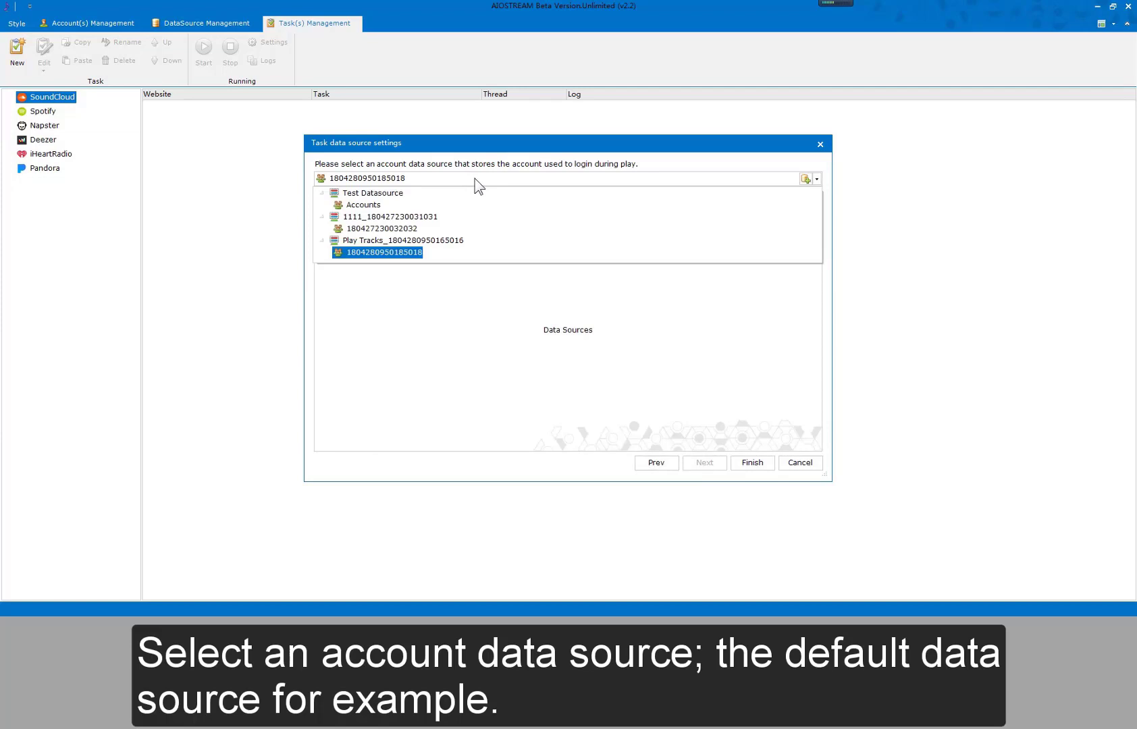
pyautogui.click(476, 179)
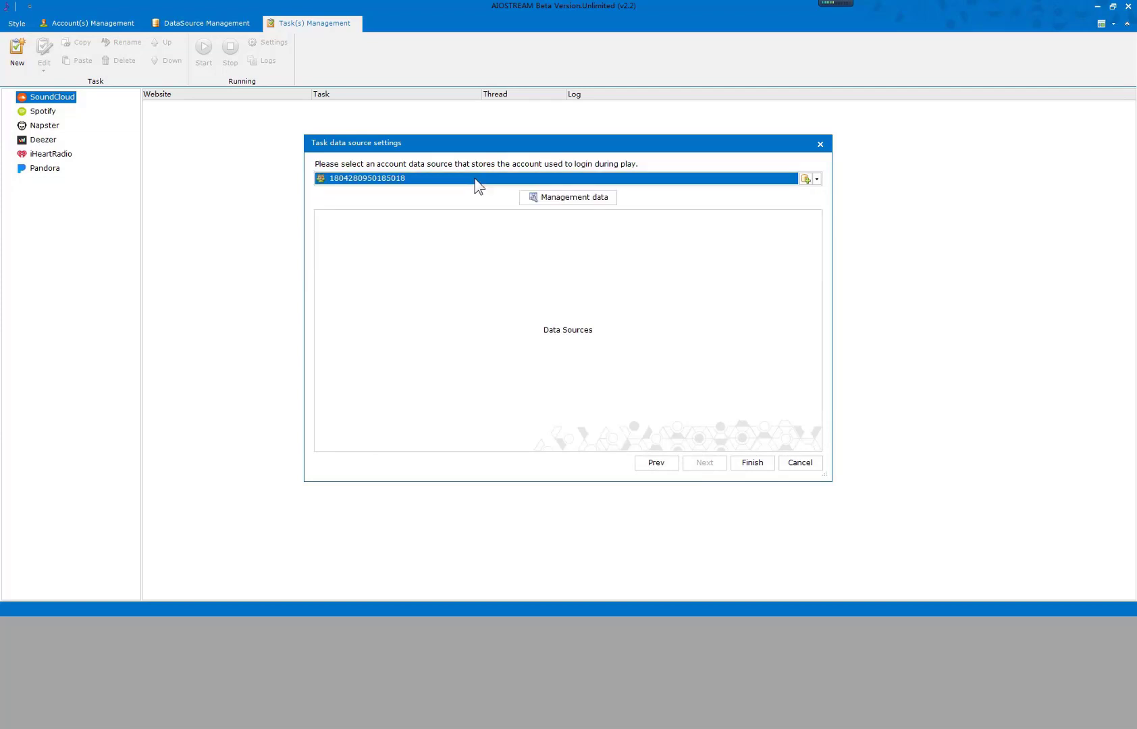
pyautogui.click(559, 200)
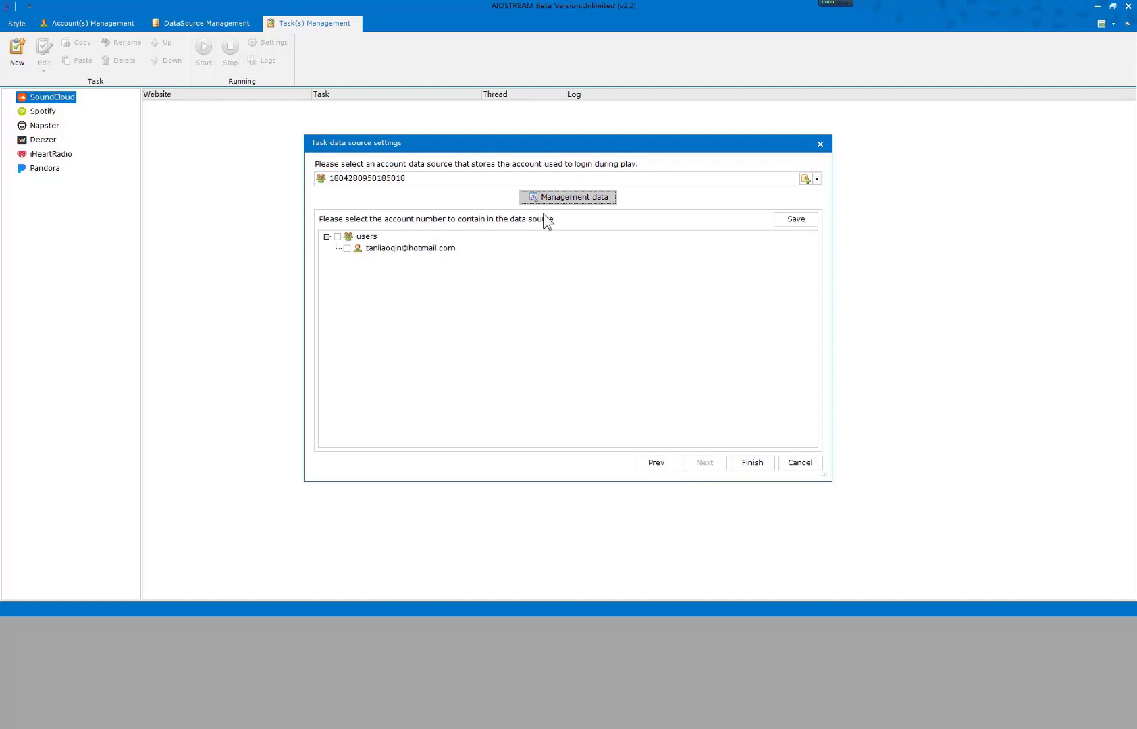
pyautogui.click(345, 248)
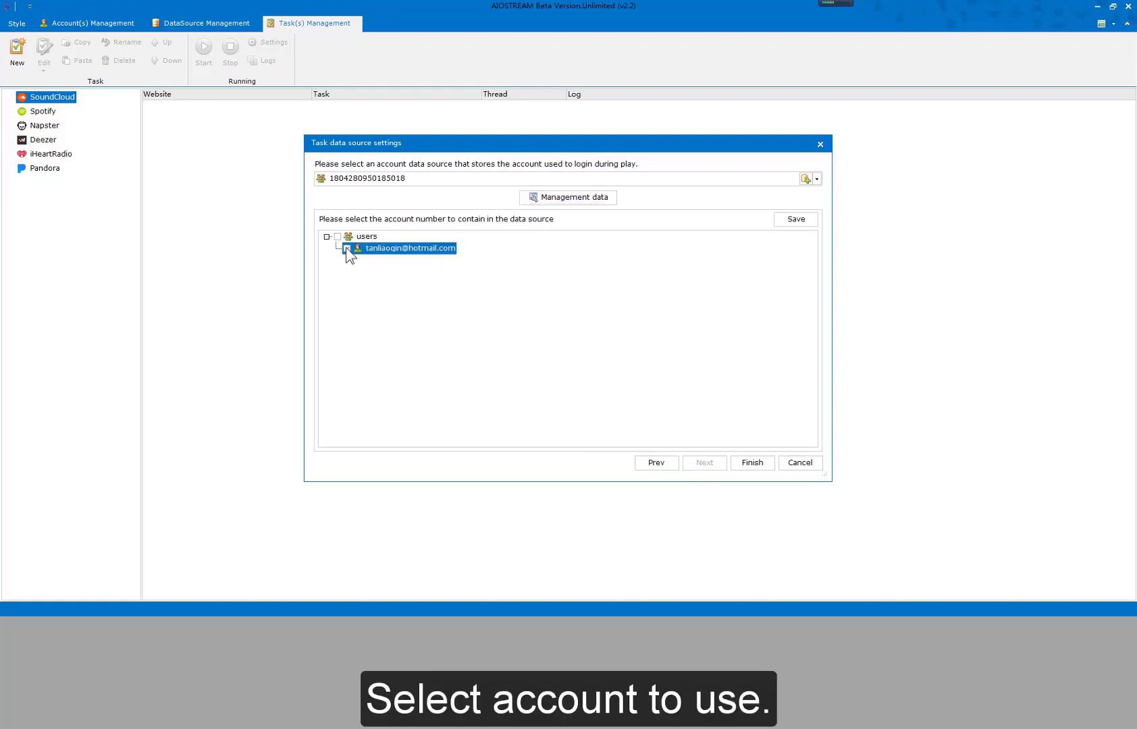
pyautogui.click(795, 223)
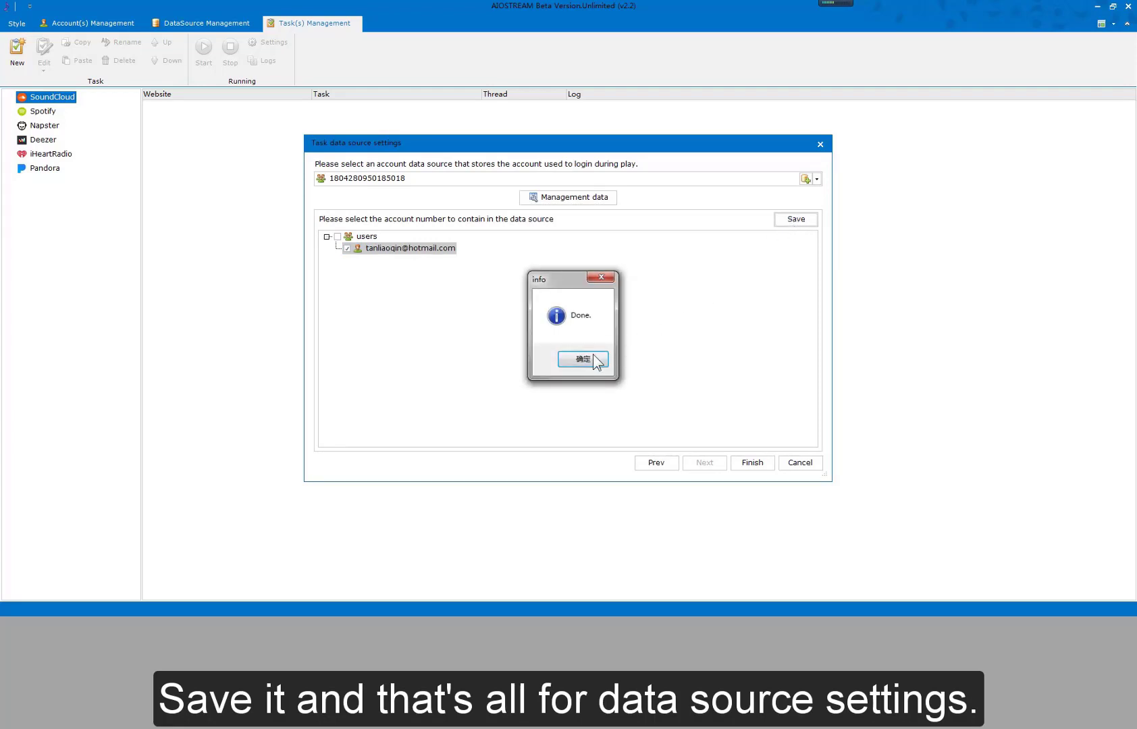
pyautogui.click(585, 359)
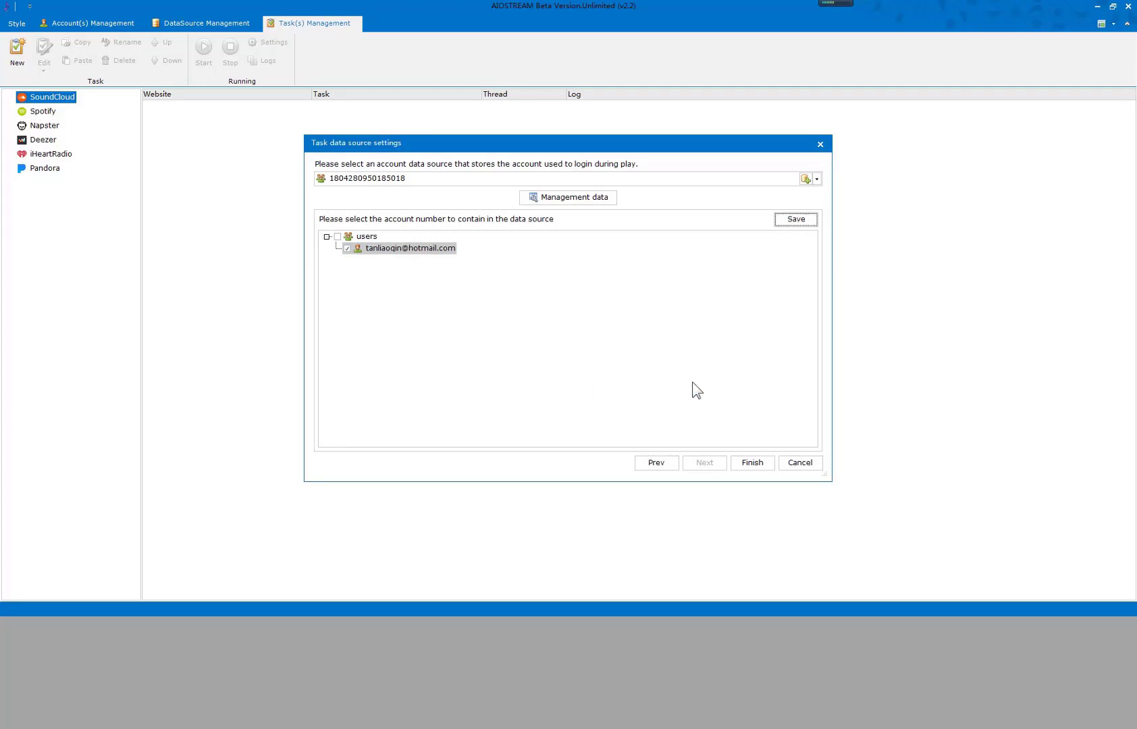
pyautogui.click(752, 464)
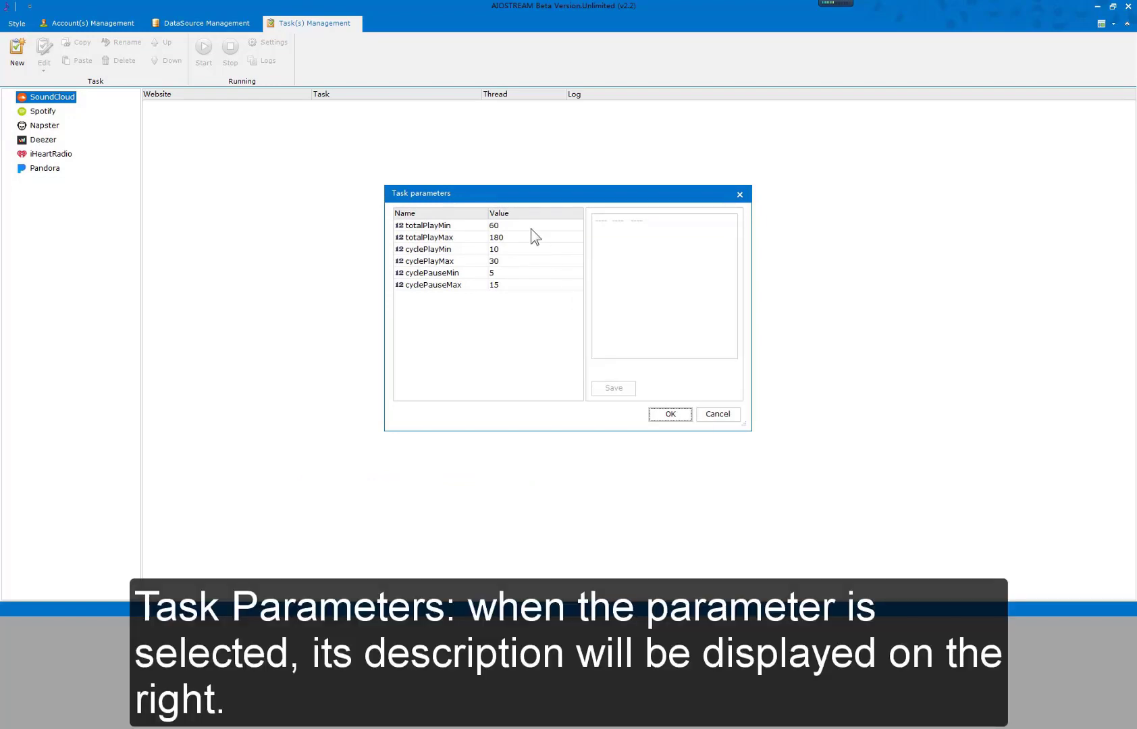
# - Raise totalPlayMin from 60 to 61, save it, and accept the task parameters
pyautogui.click(530, 228)
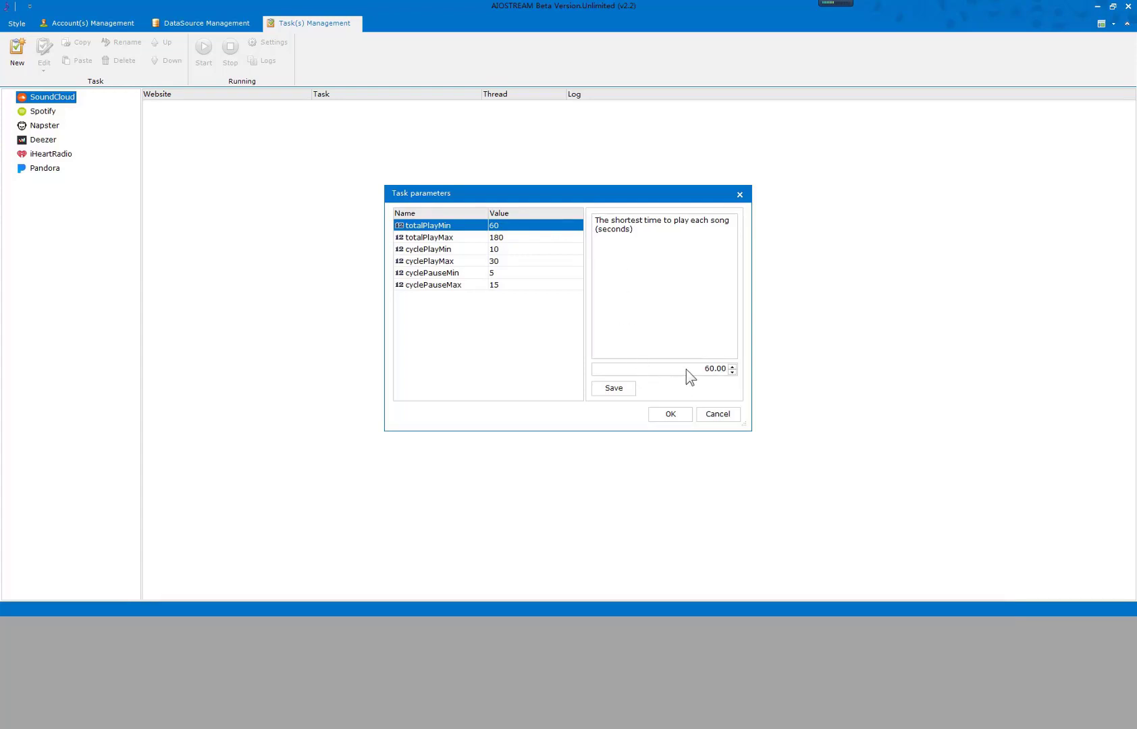
pyautogui.click(686, 370)
pyautogui.click(732, 366)
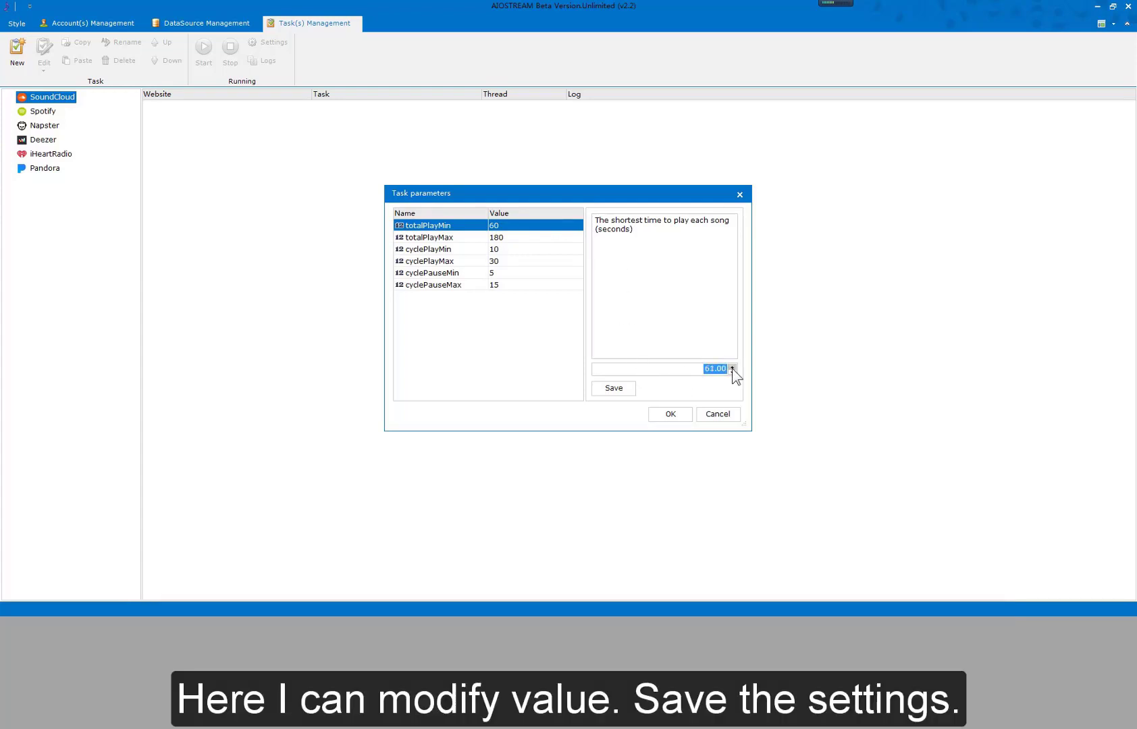
pyautogui.click(619, 389)
pyautogui.click(667, 415)
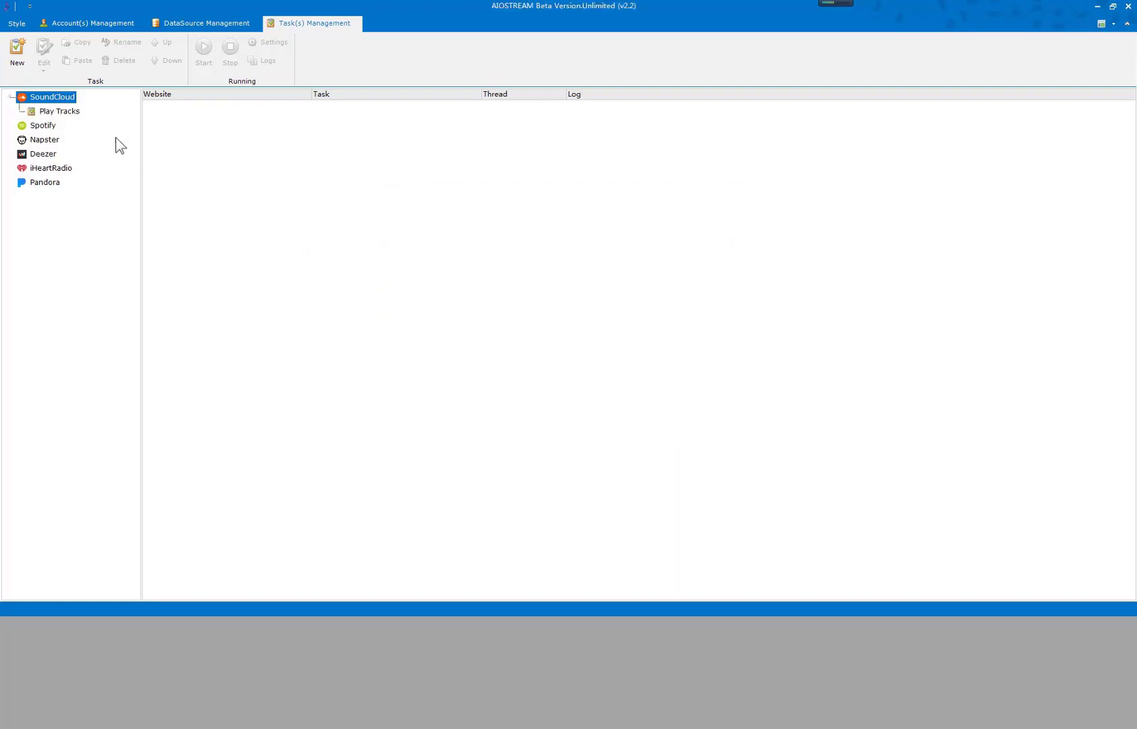
# - Enable Show debug window for Play Tracks, leave scheduling off, and start the task
pyautogui.click(73, 112)
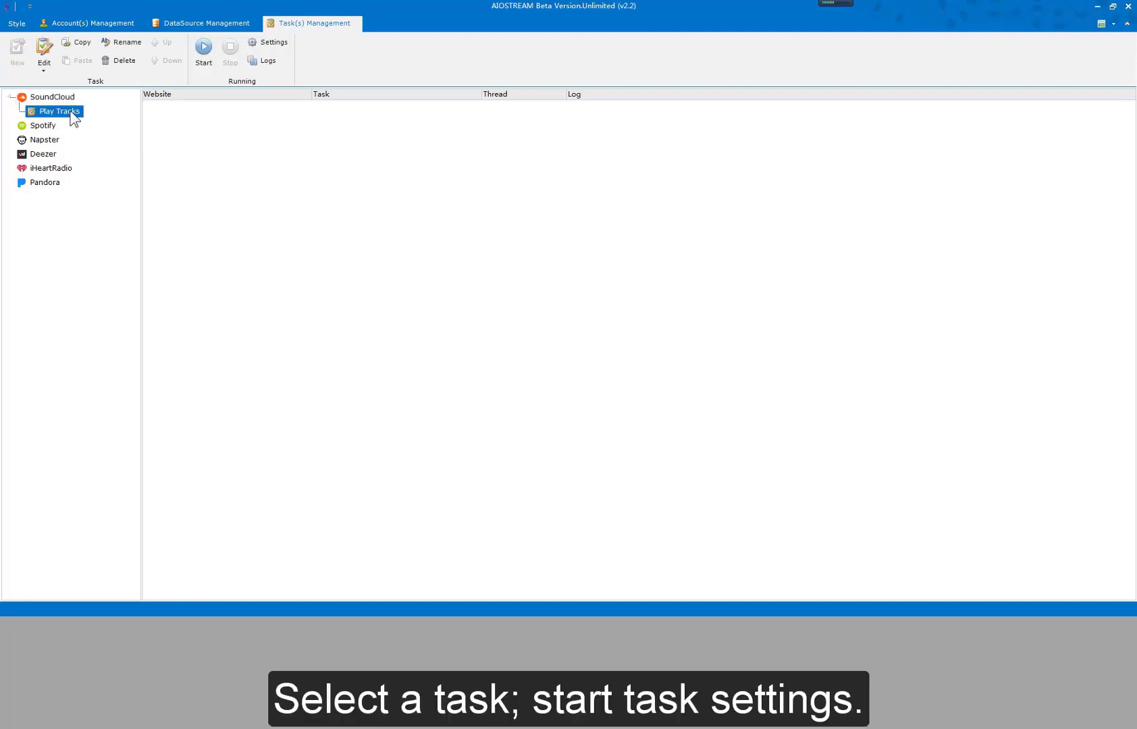
pyautogui.click(273, 43)
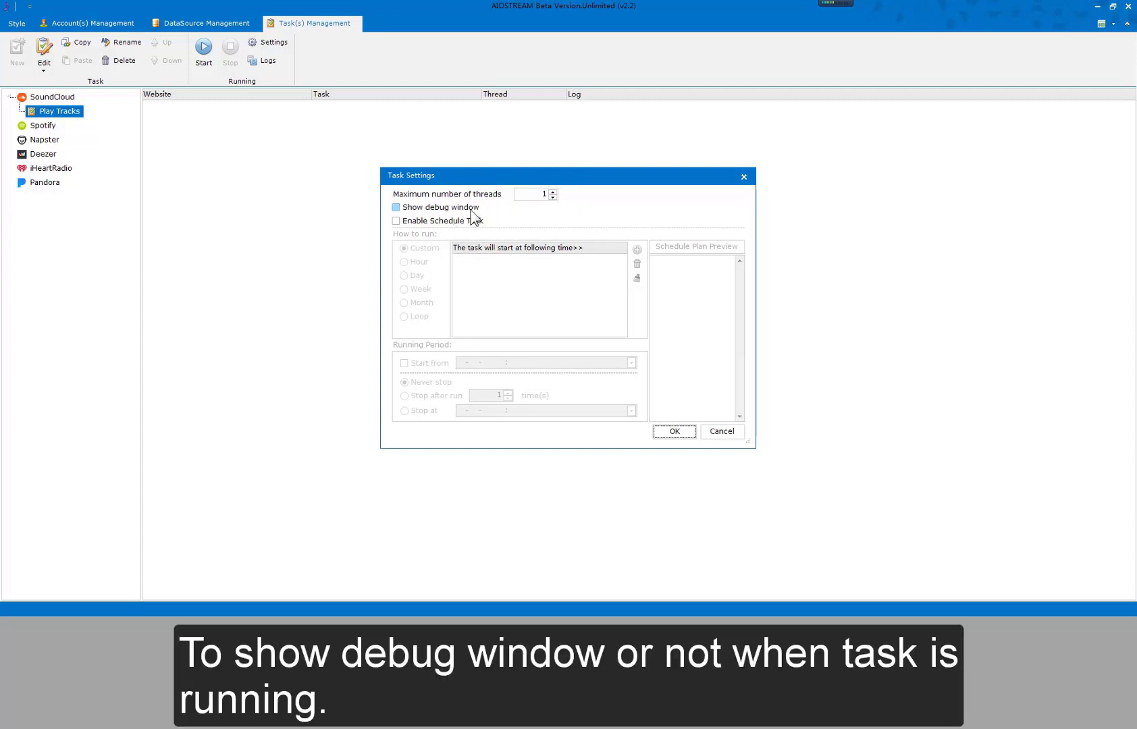
pyautogui.click(472, 212)
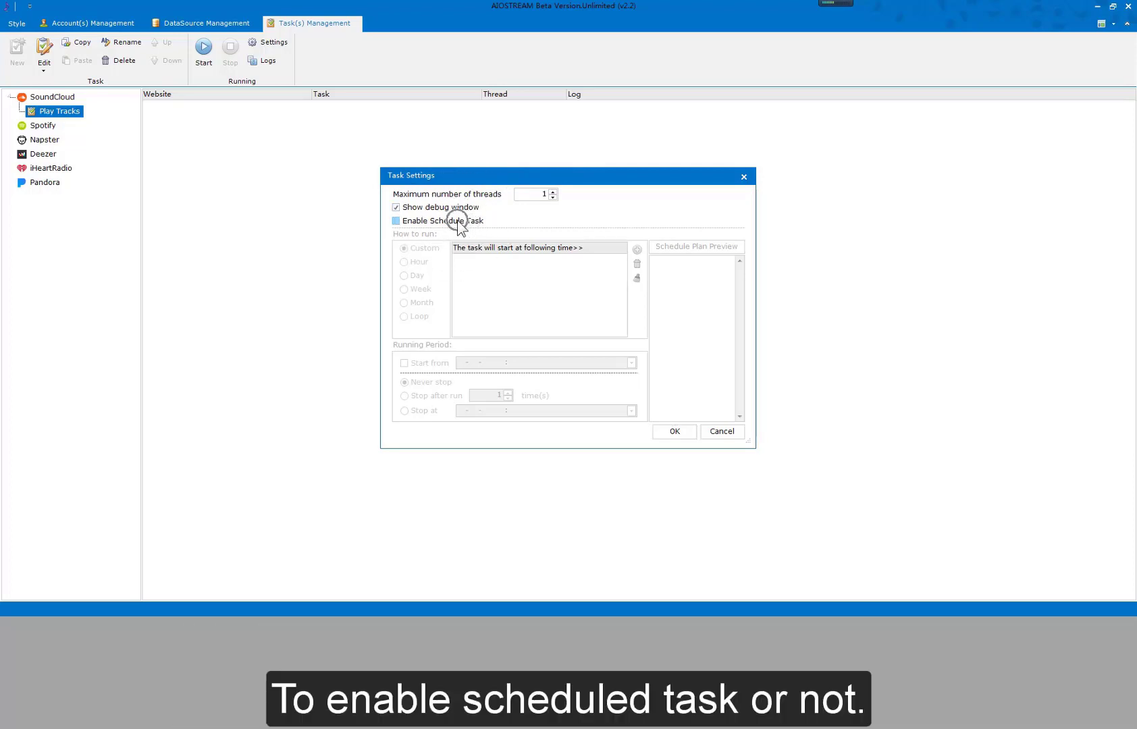
pyautogui.click(458, 222)
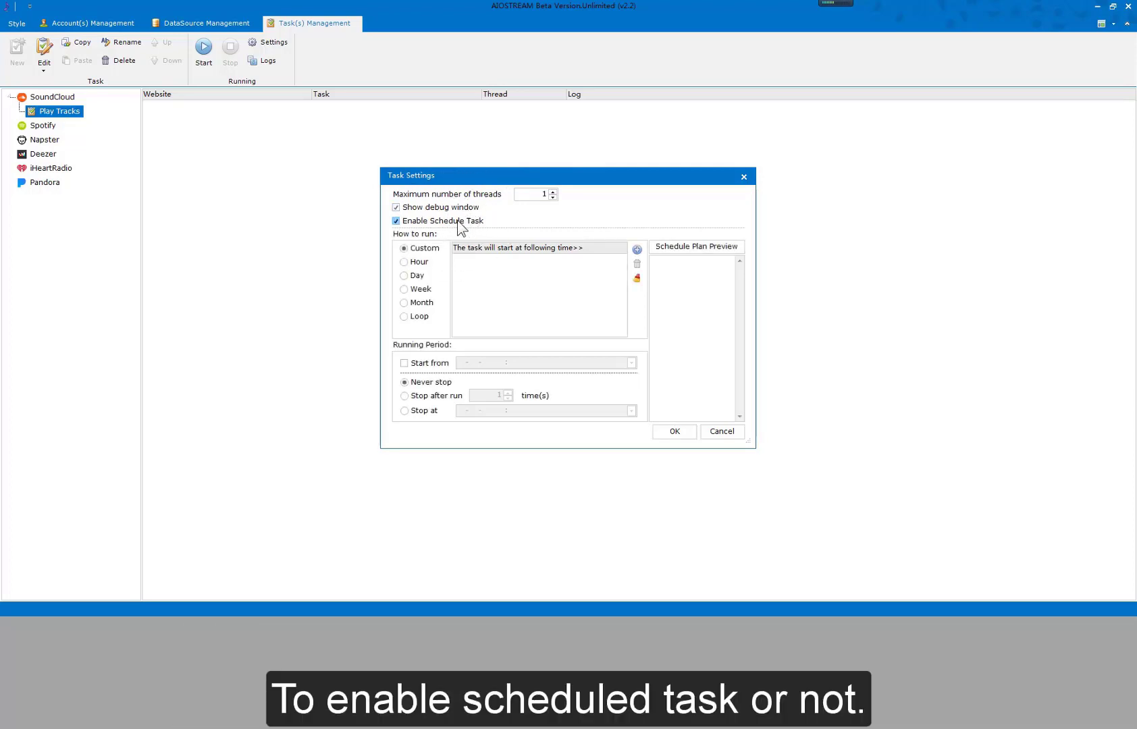
pyautogui.click(459, 222)
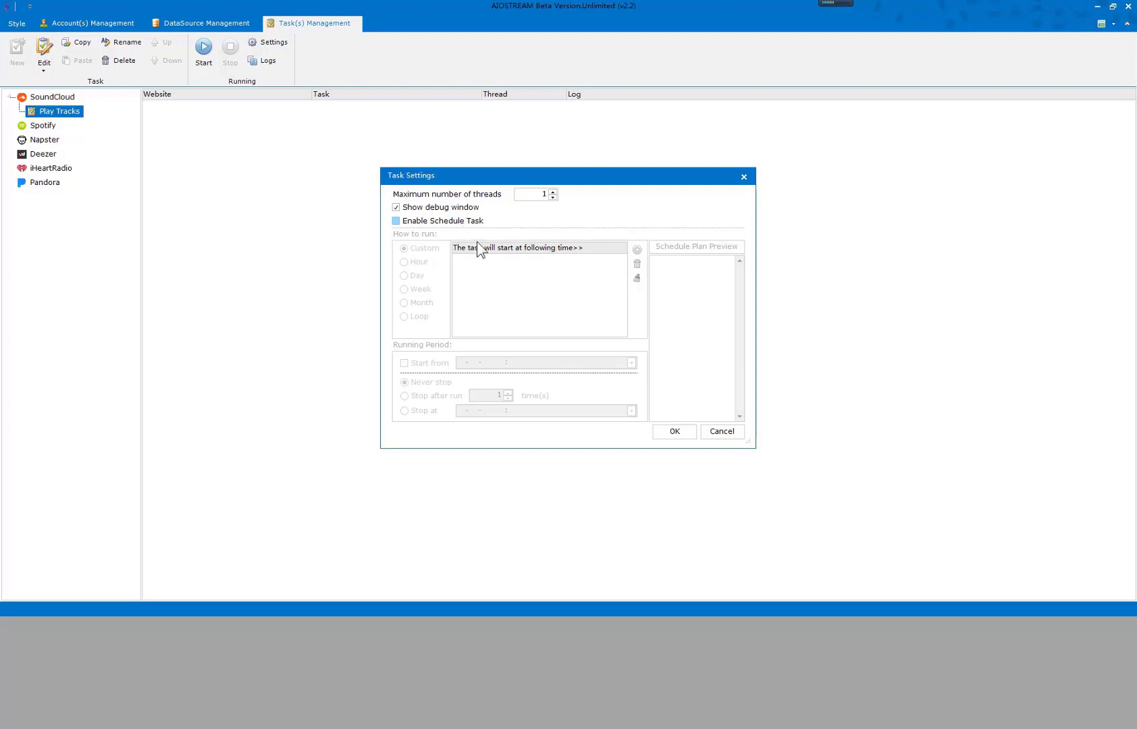
pyautogui.click(674, 431)
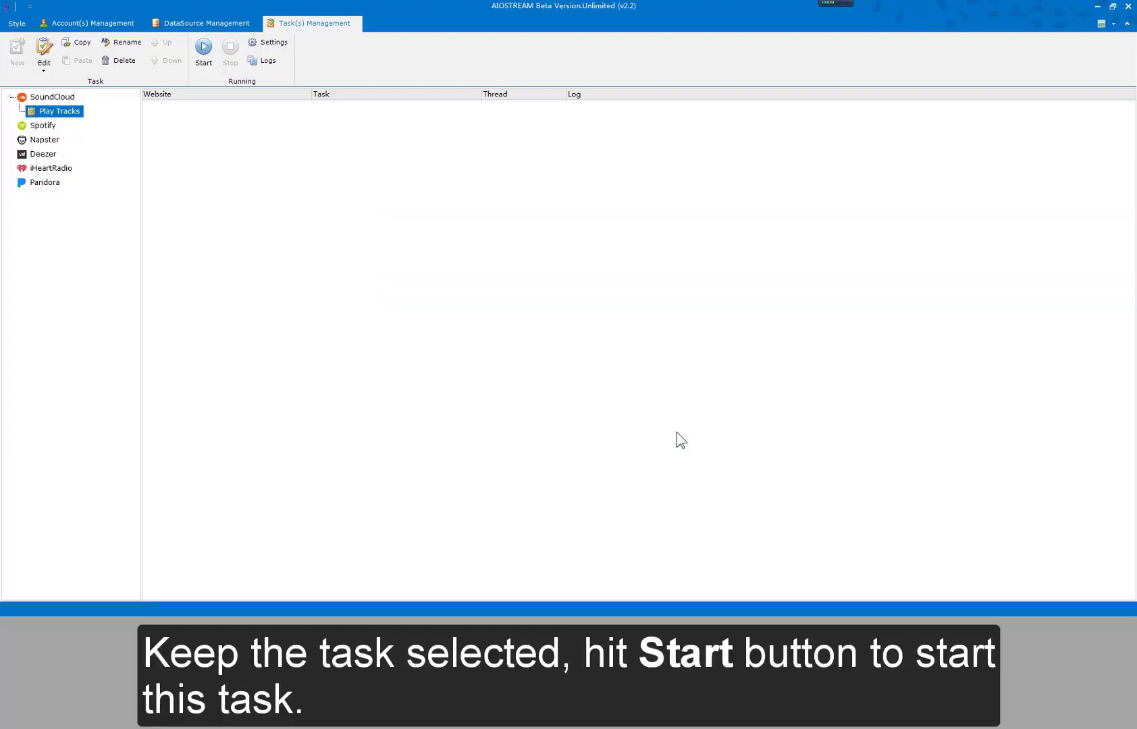
pyautogui.click(205, 58)
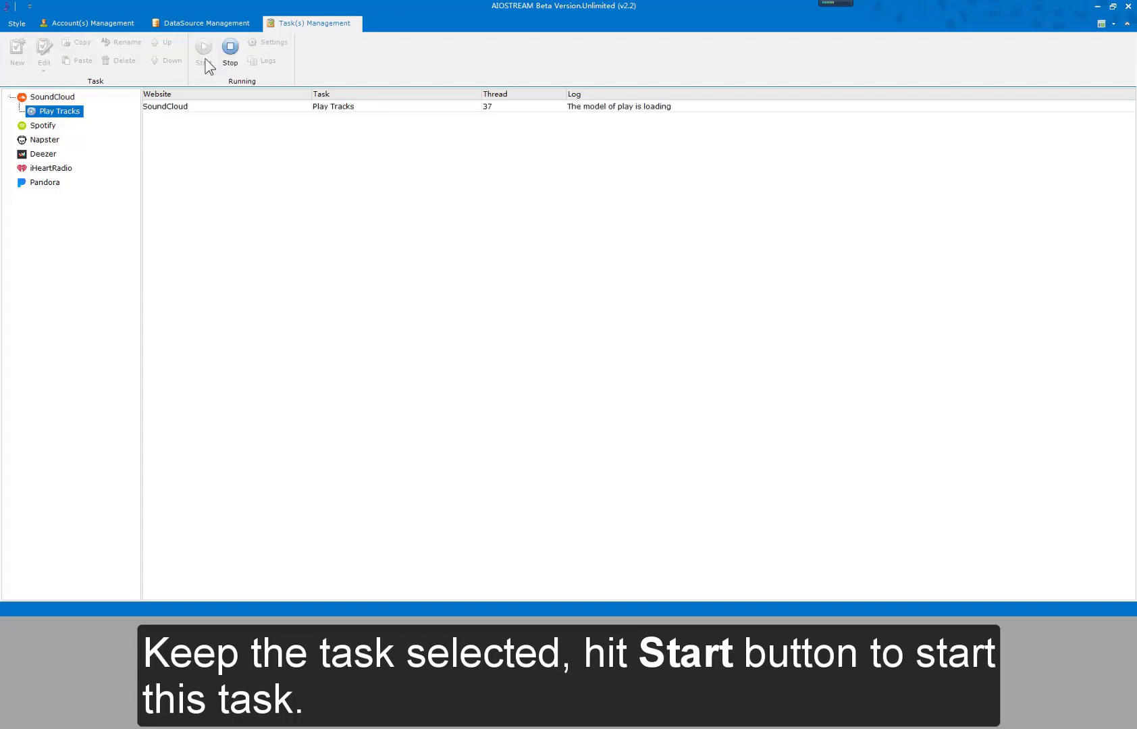